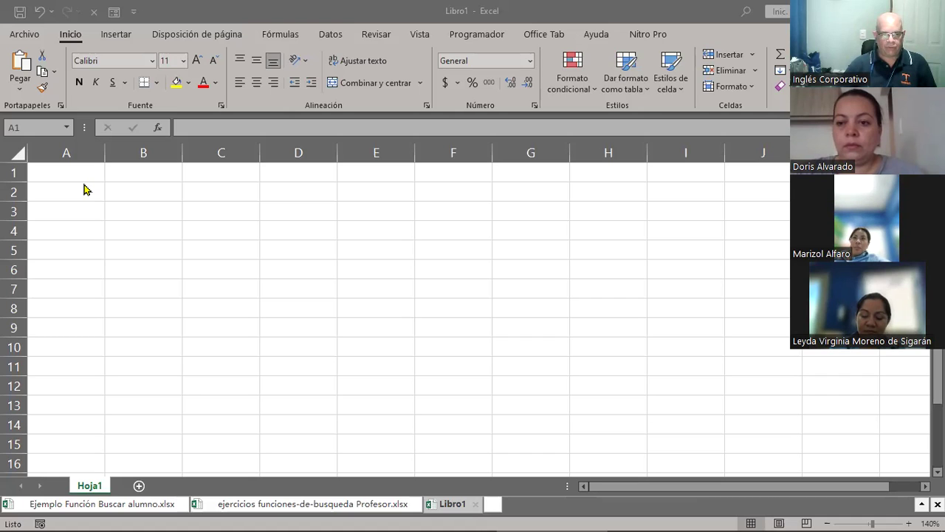
Type the headers Nombre, Ventas and Comisión across B3:D3, ending at B4 for data.
left_click(144, 207)
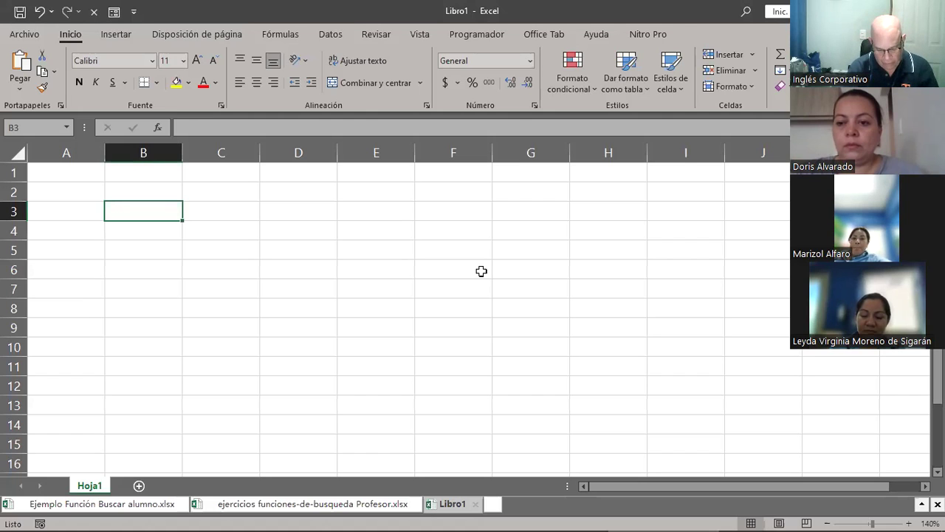
type("Nombr")
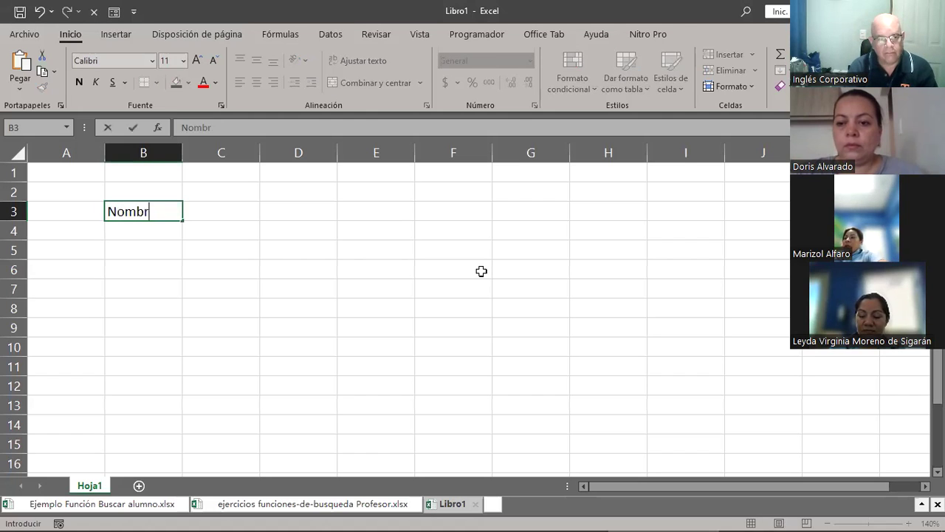
type("e")
key("Tab")
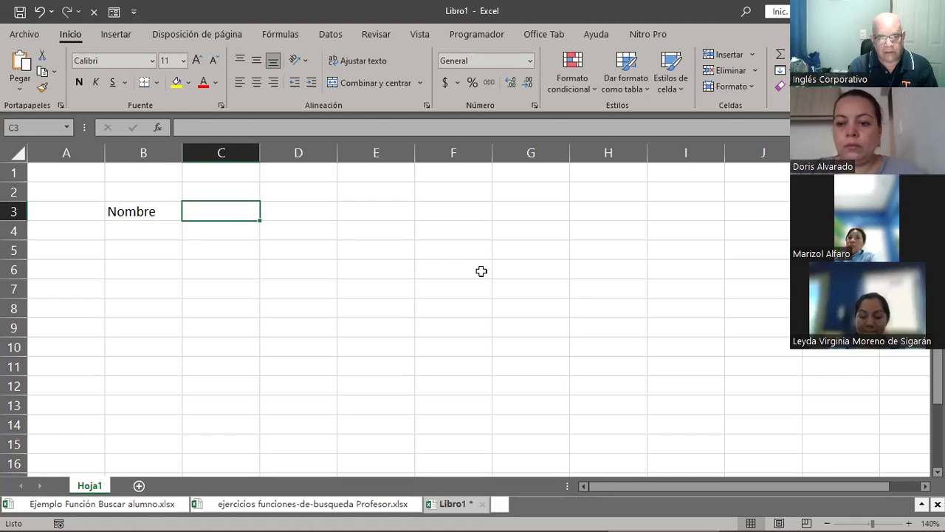
type("Ventas")
key("Return")
key("Up")
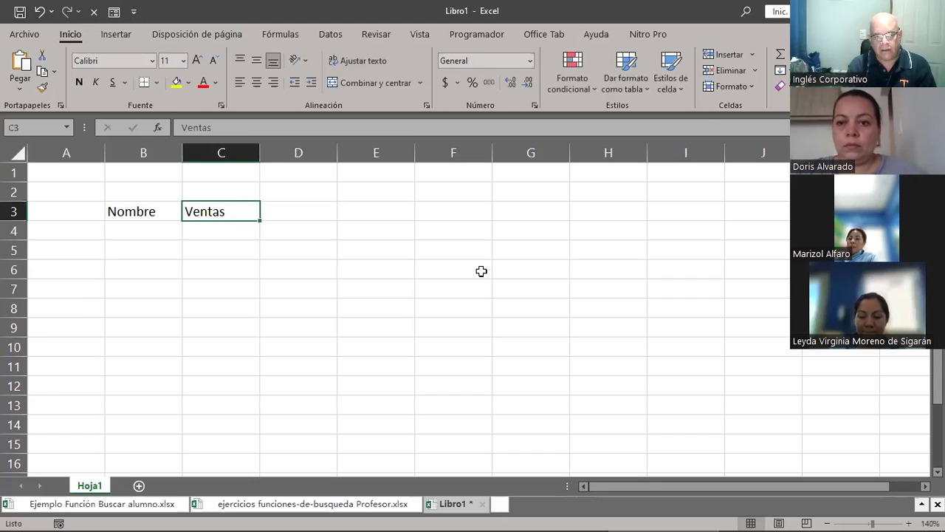
key("Right")
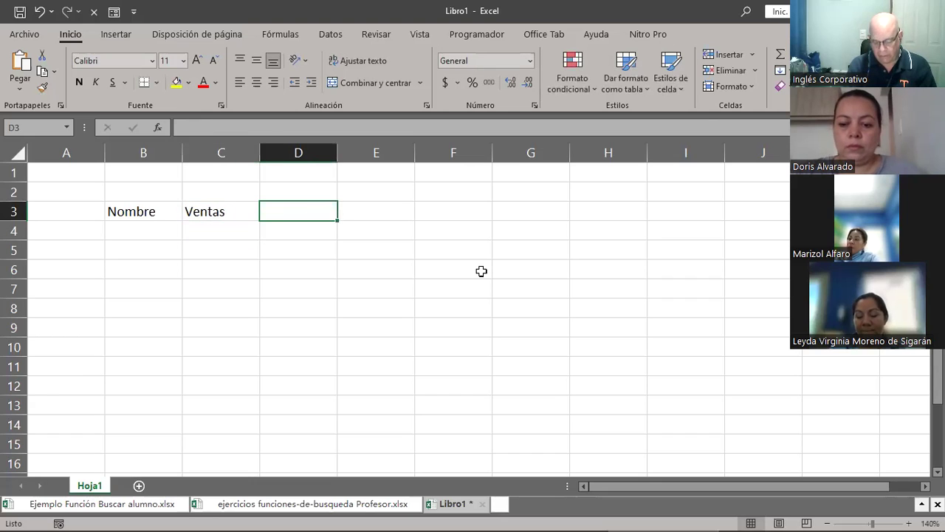
type("Comisión")
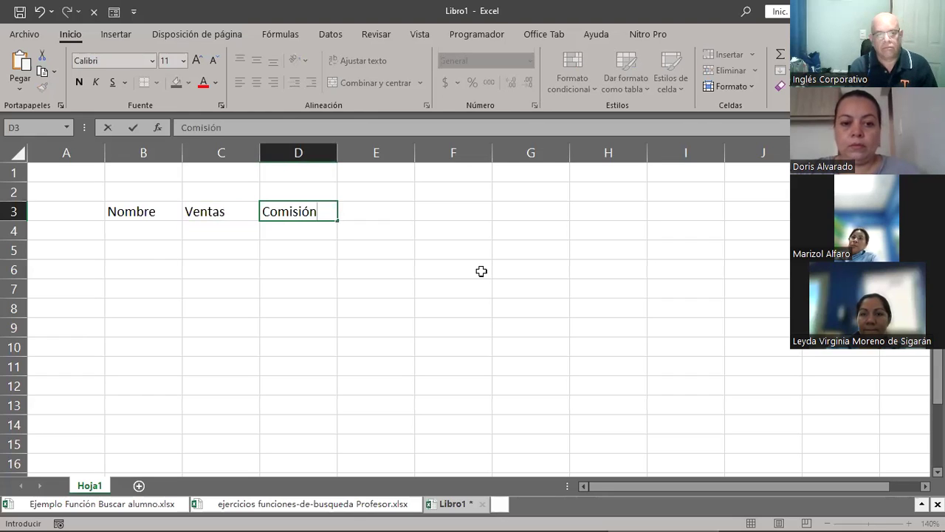
key("Return")
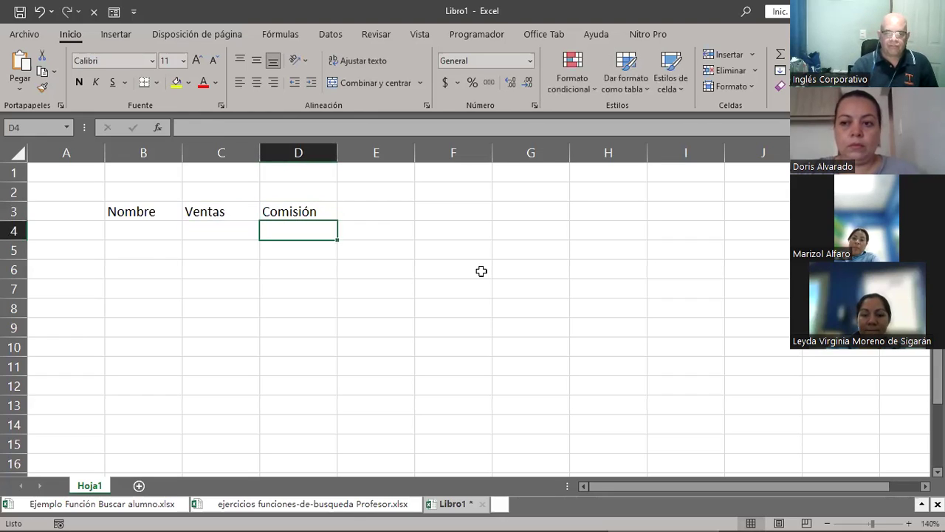
key("Left")
key("Left")
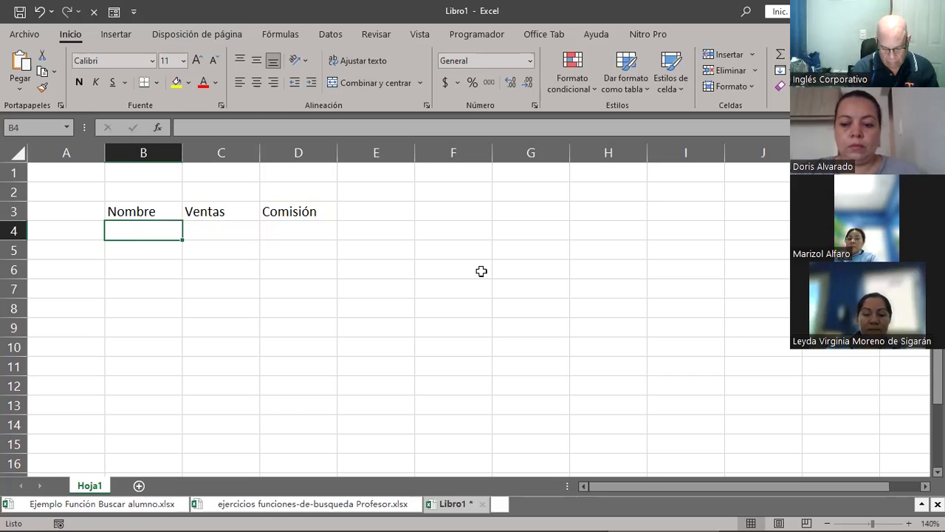
Enter the salesperson's name in B4 and the sales amount 75000 in C4.
type("Juan ")
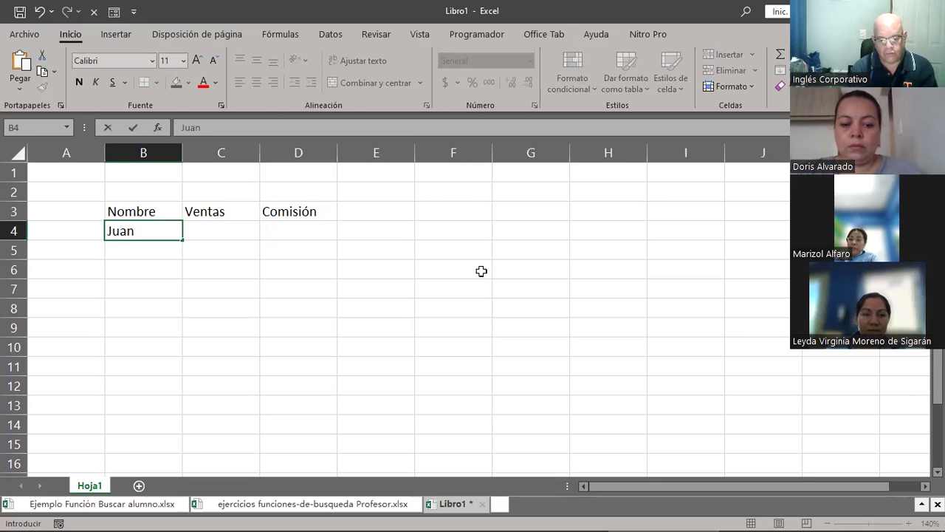
type("Soto")
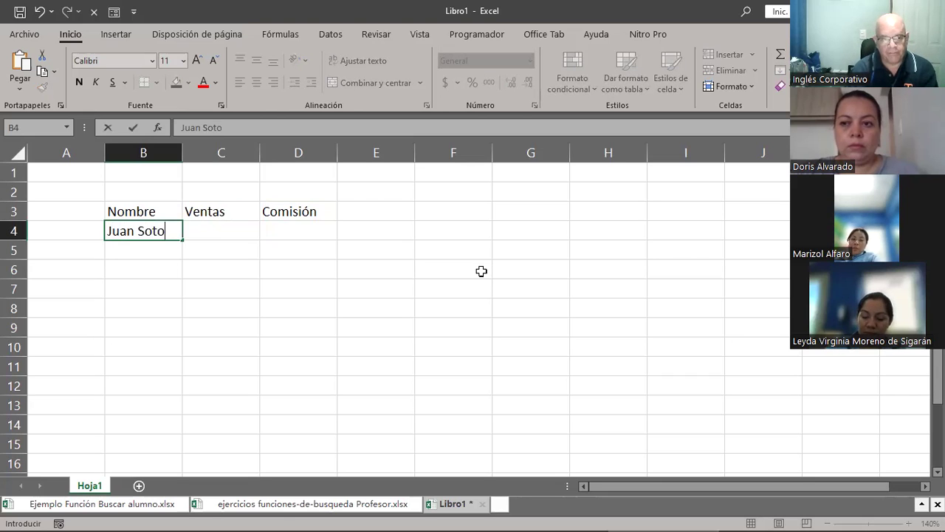
key("Tab")
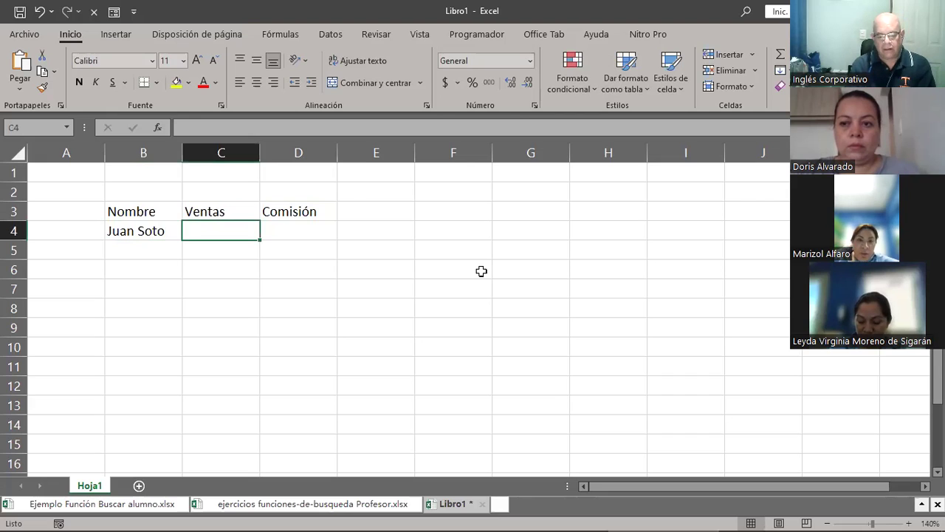
type("7")
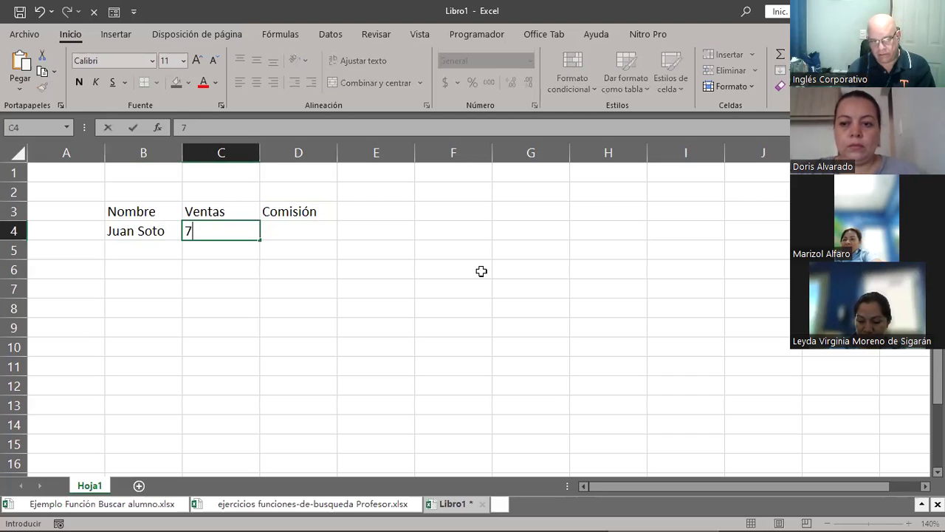
type("5000")
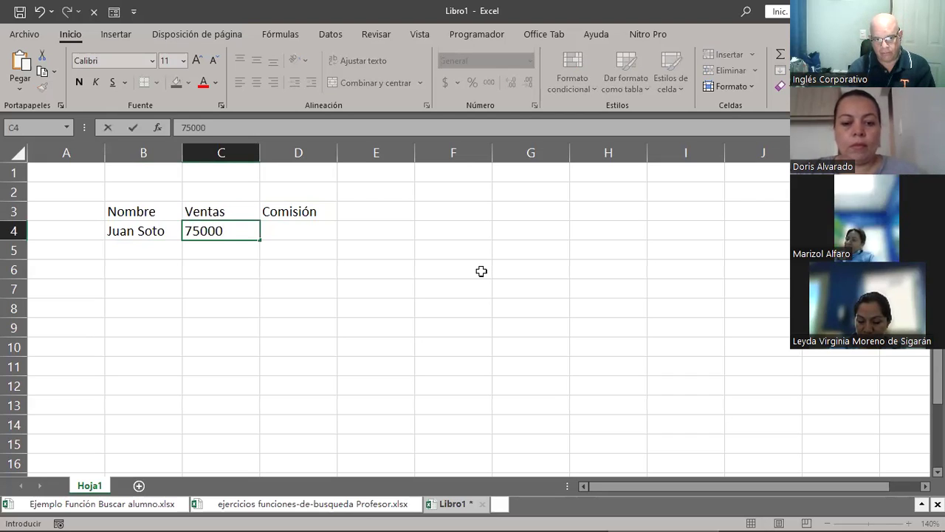
key("Tab")
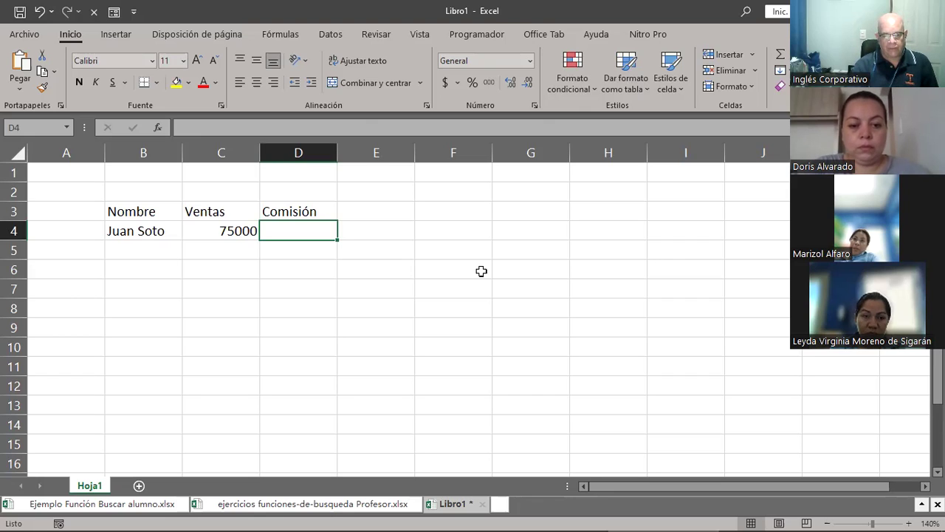
key("Up")
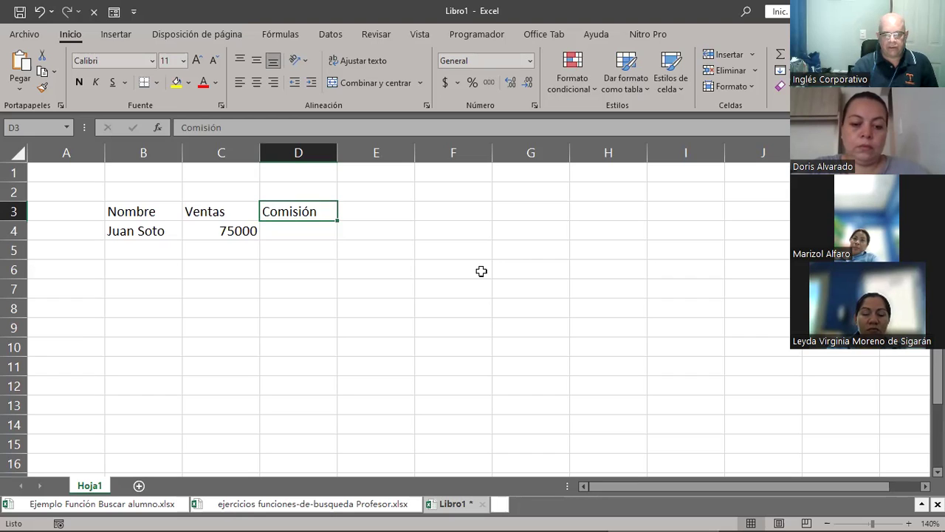
key("Right")
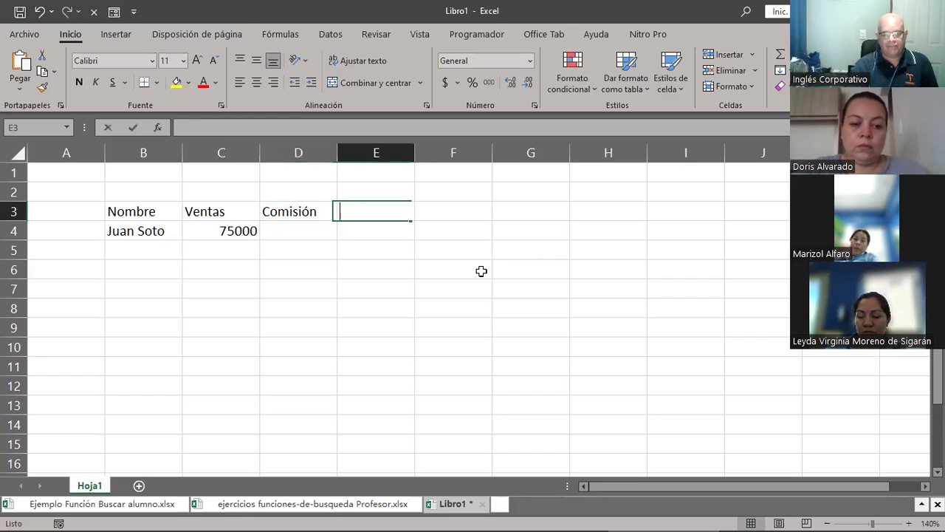
type("0")
key("Escape")
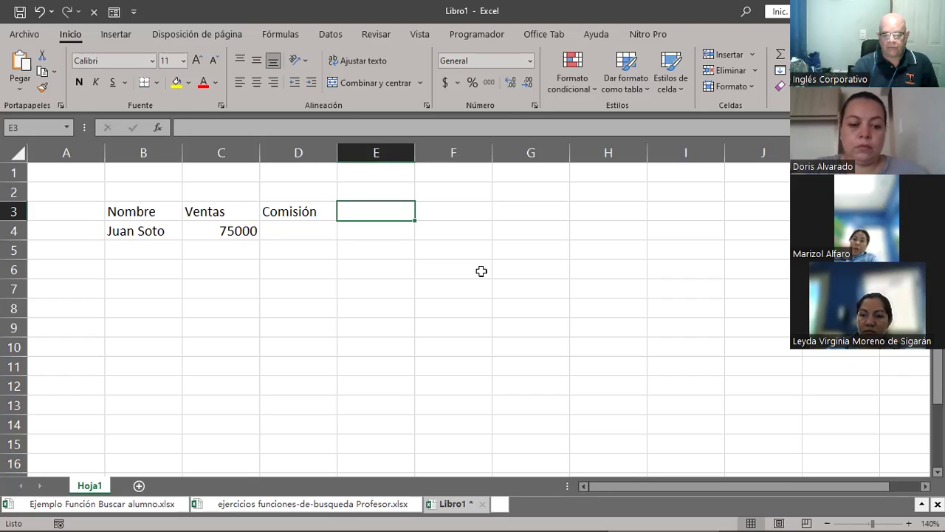
key("Right")
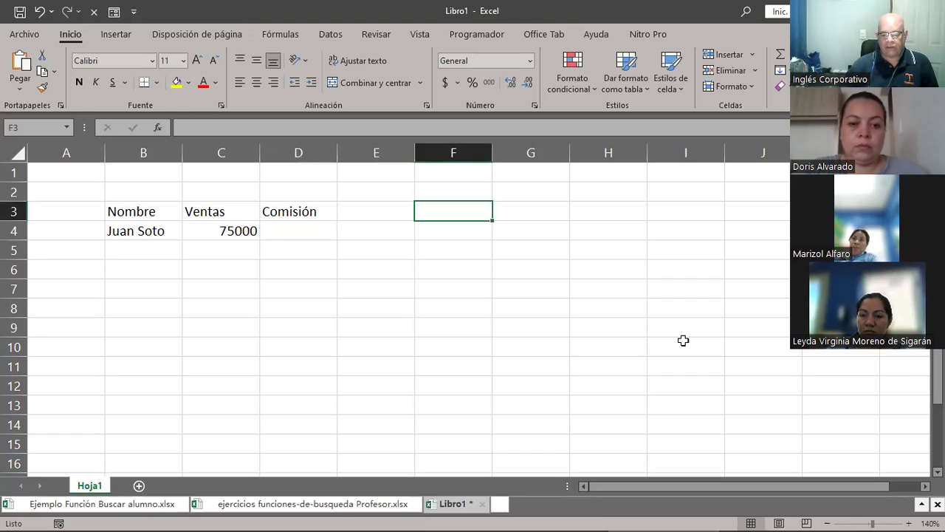
Label the rate table headers Venta and Comisión in F3 and G3.
type("Venta")
key("Tab")
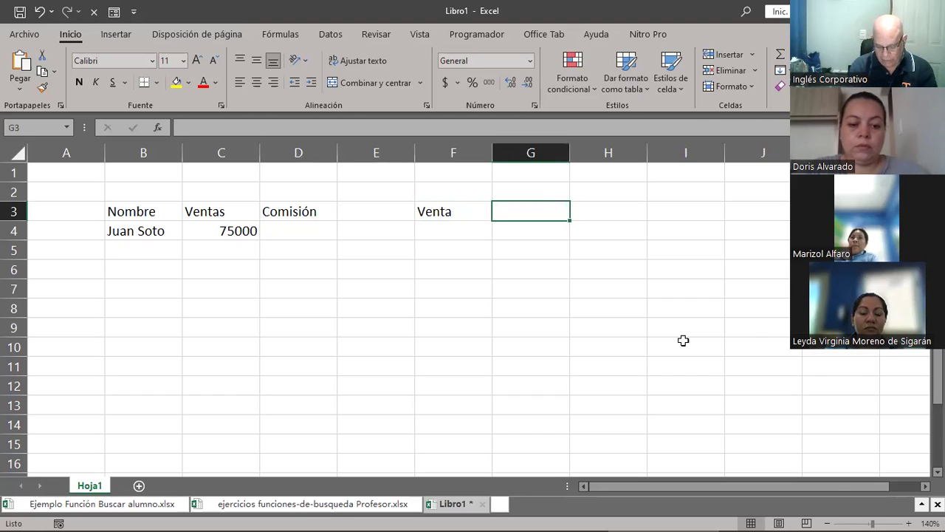
type("Comisión")
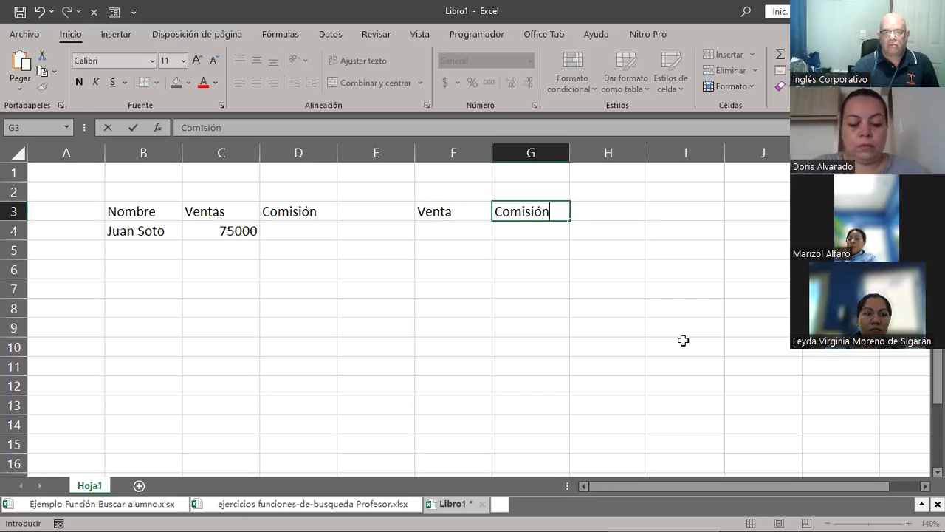
key("Return")
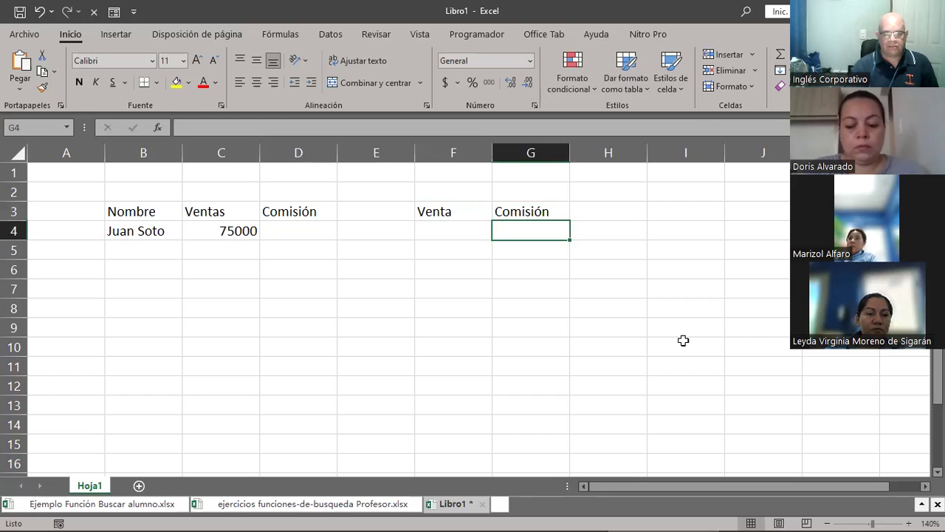
key("Left")
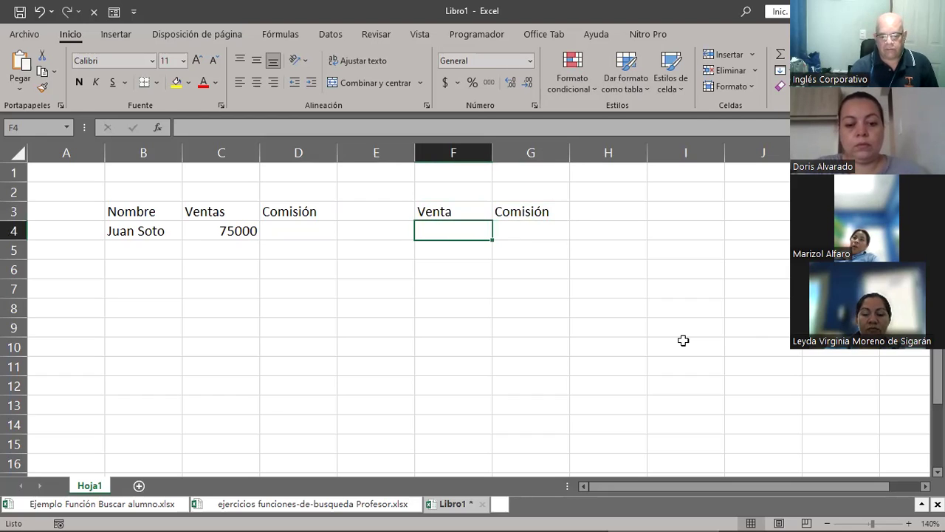
Fill the first two rate rows: 25000 with 1% and 50000 with 3%.
type("850")
key("BackSpace")
key("BackSpace")
key("BackSpace")
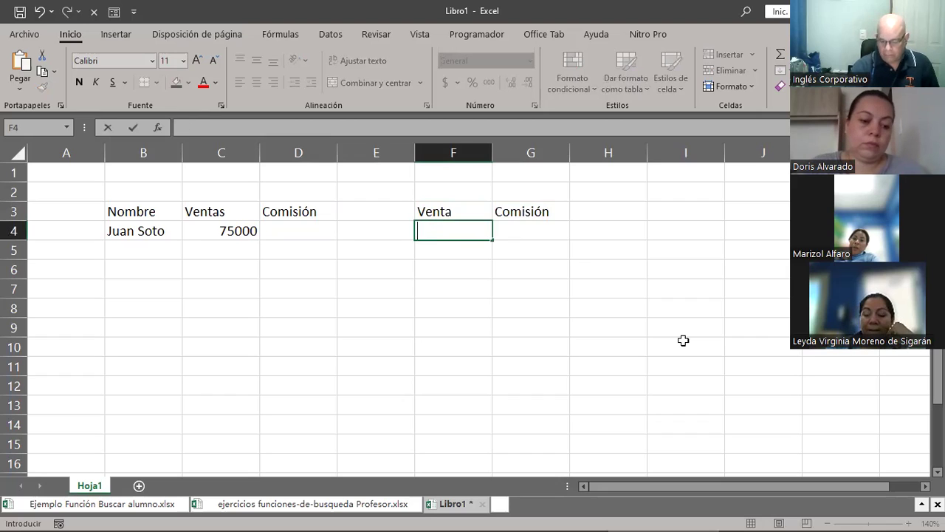
type("25000")
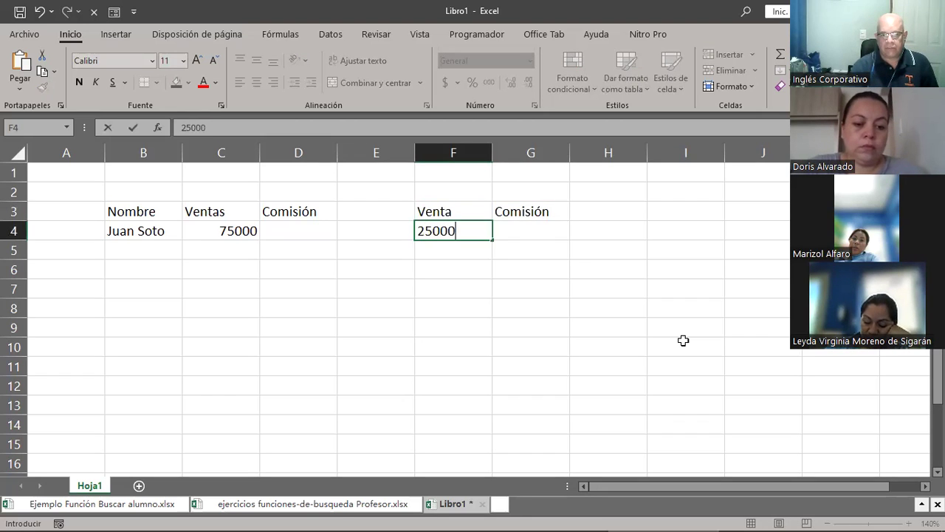
key("Return")
key("Up")
key("Right")
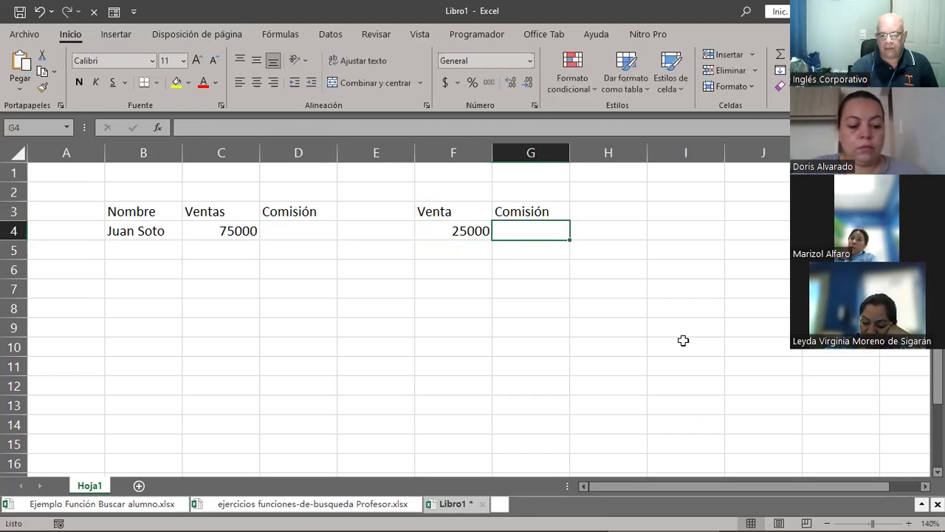
type("1")
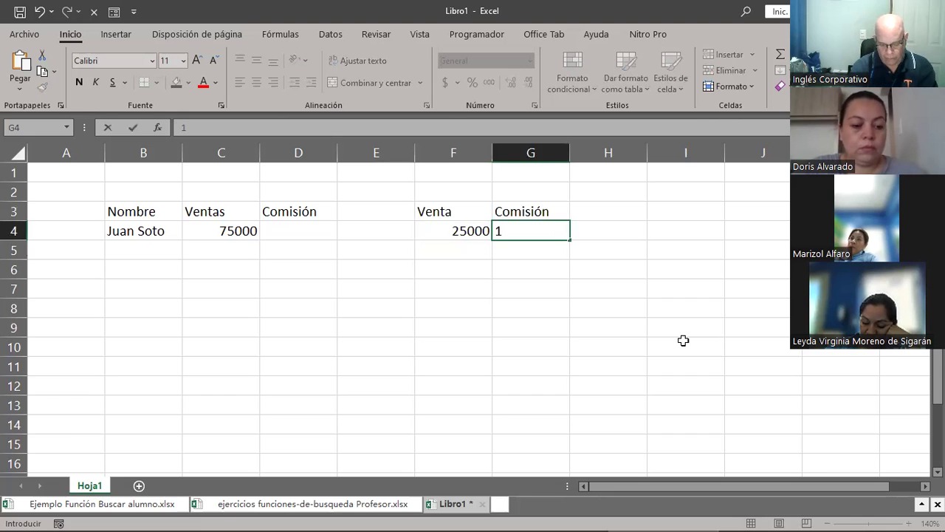
type("%")
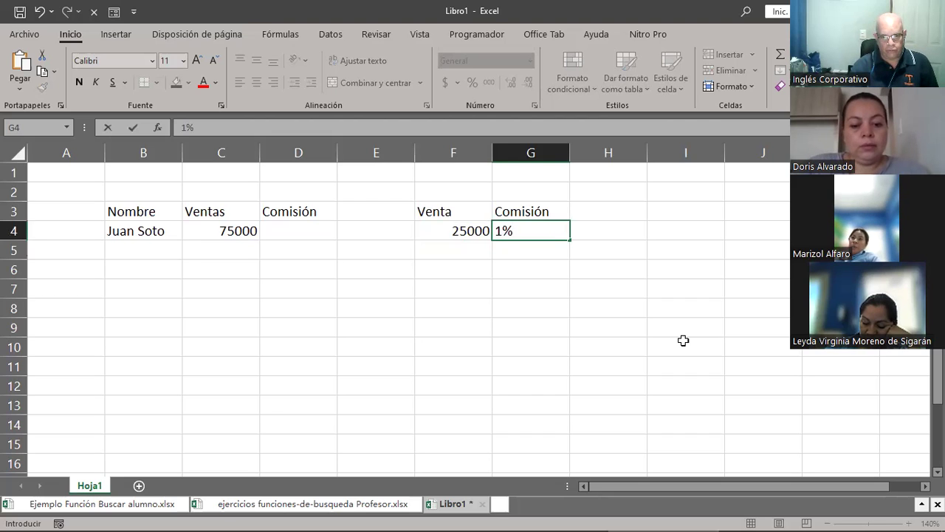
key("Return")
key("Left")
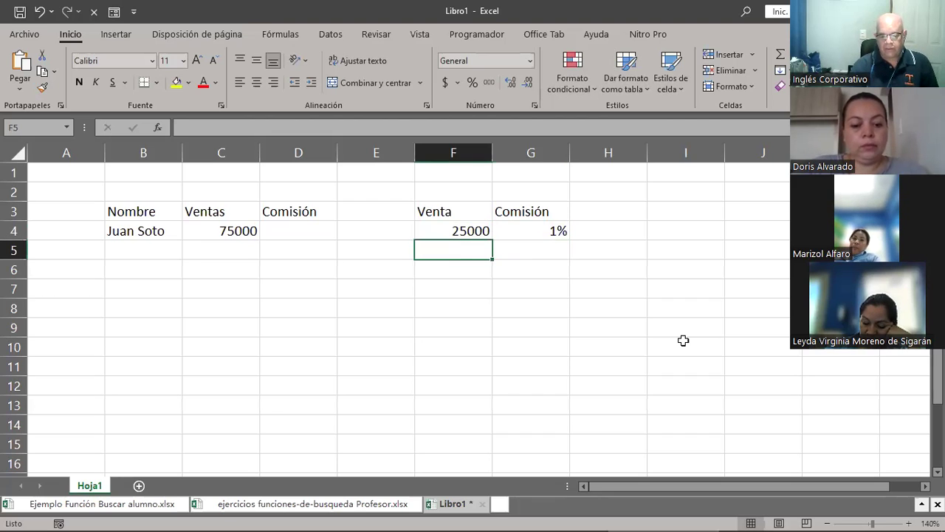
type("50")
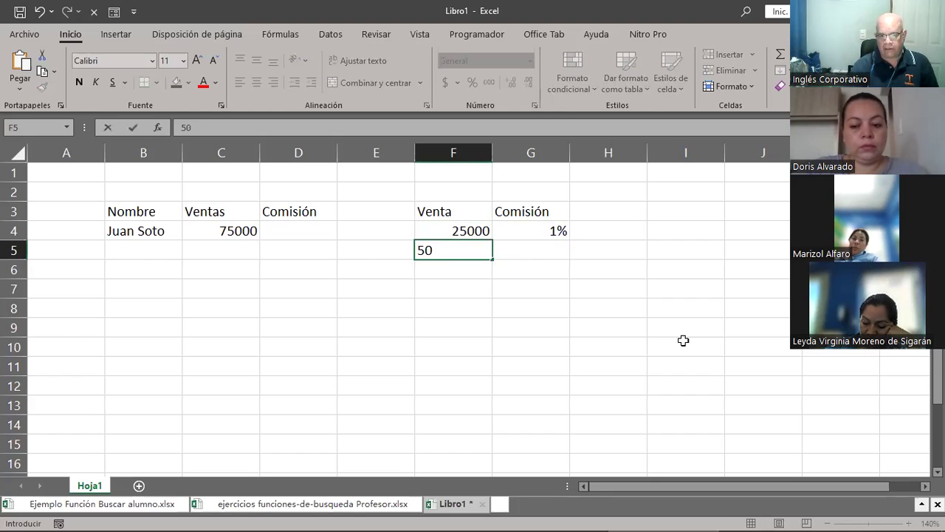
type("000")
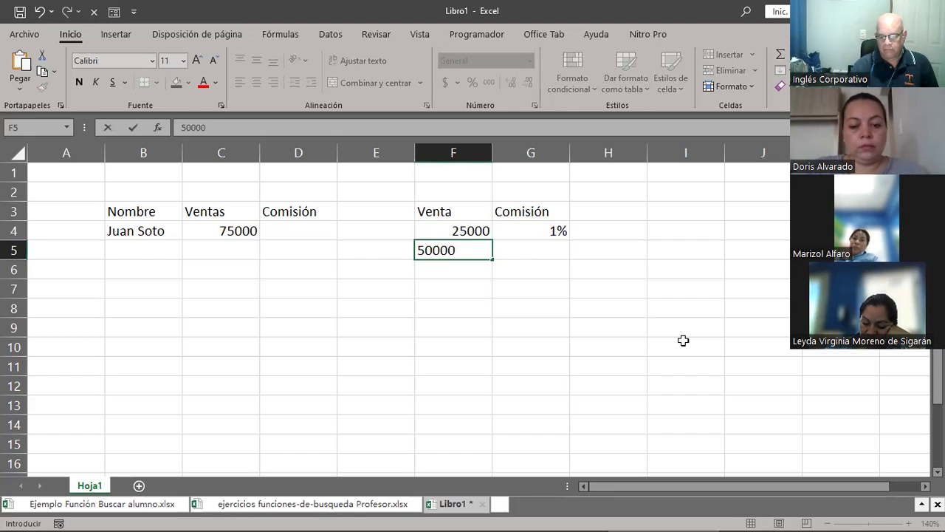
key("Right")
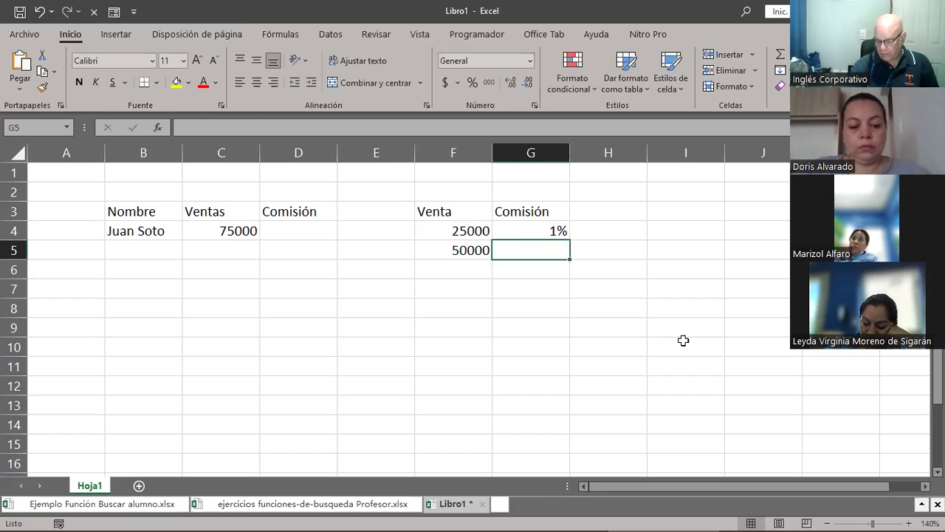
type("3")
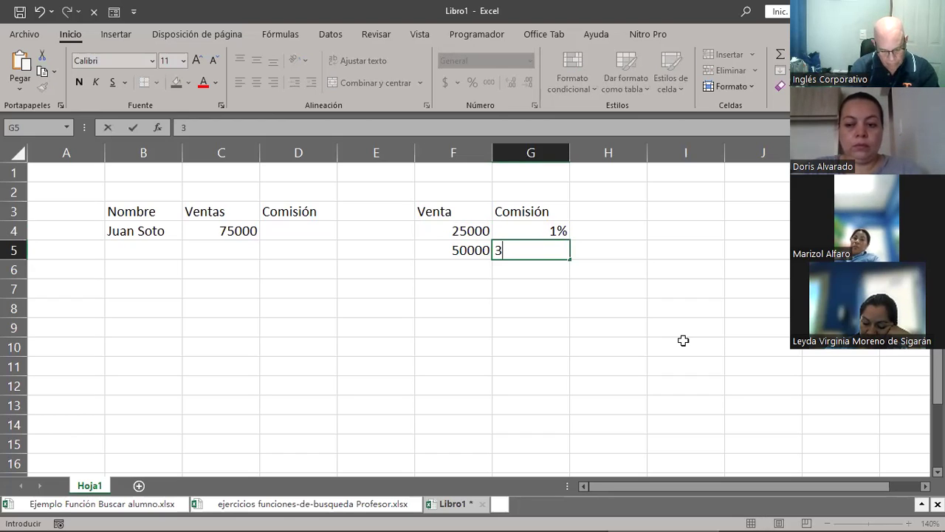
type("%")
key("Return")
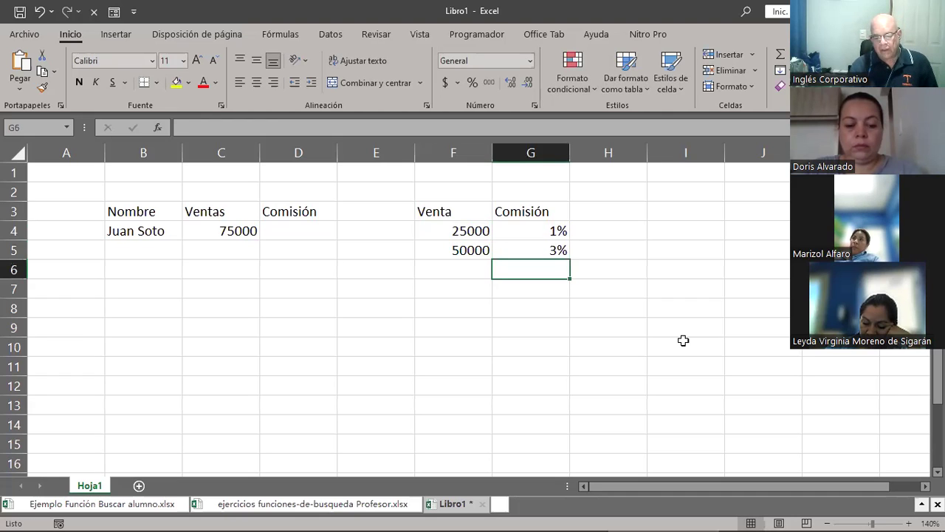
Fill the last two rate rows: 75000 with 5% and 100000 with 7%.
key("Left")
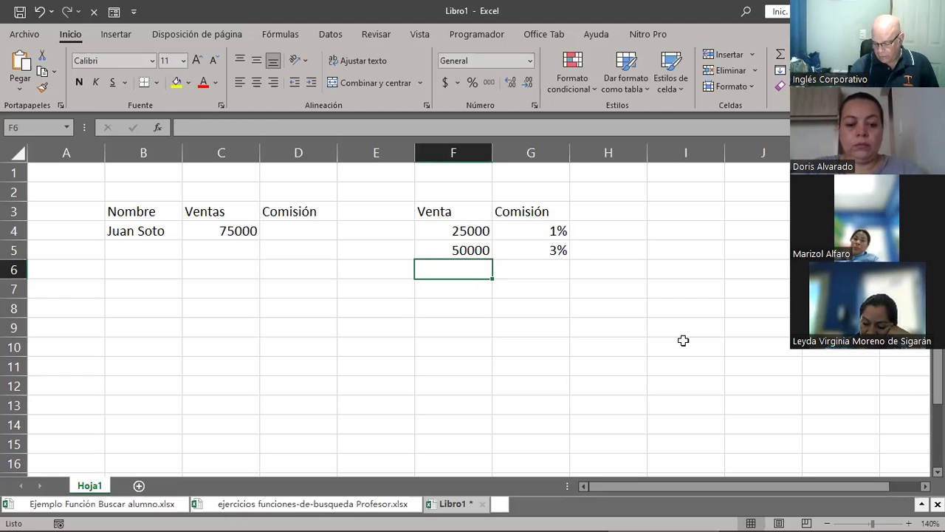
type("75000")
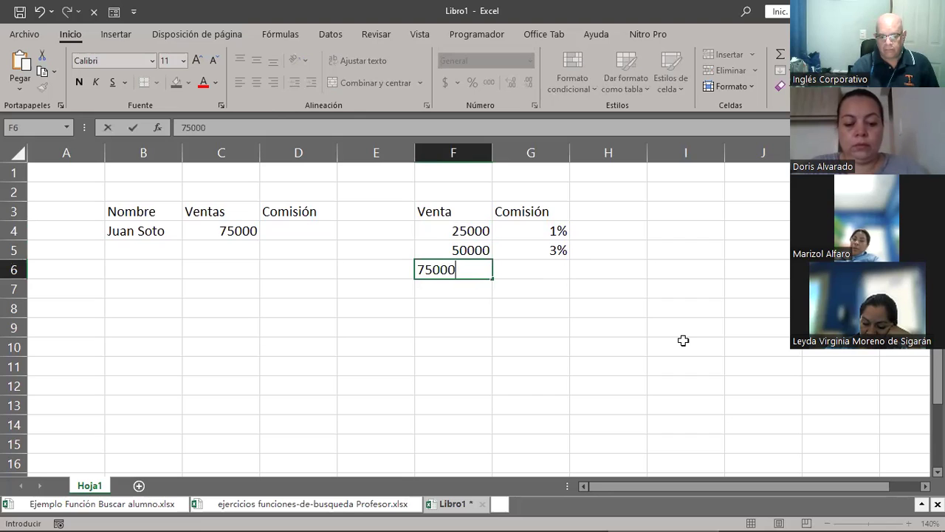
key("Tab")
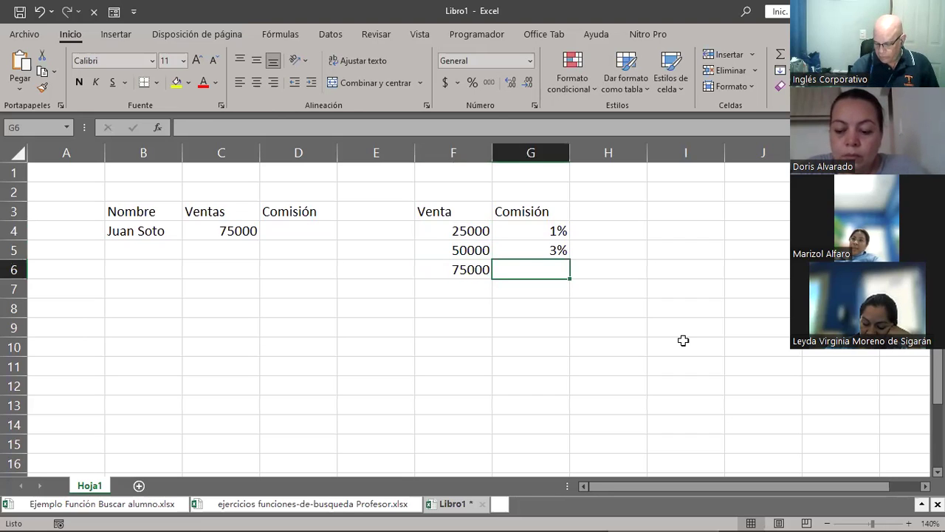
type("6%")
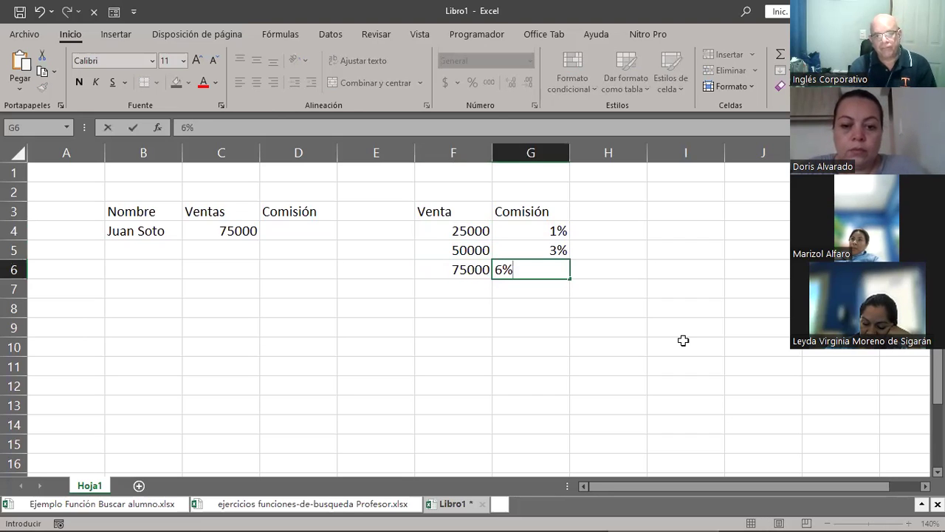
key("BackSpace")
key("BackSpace")
type("5%")
key("Return")
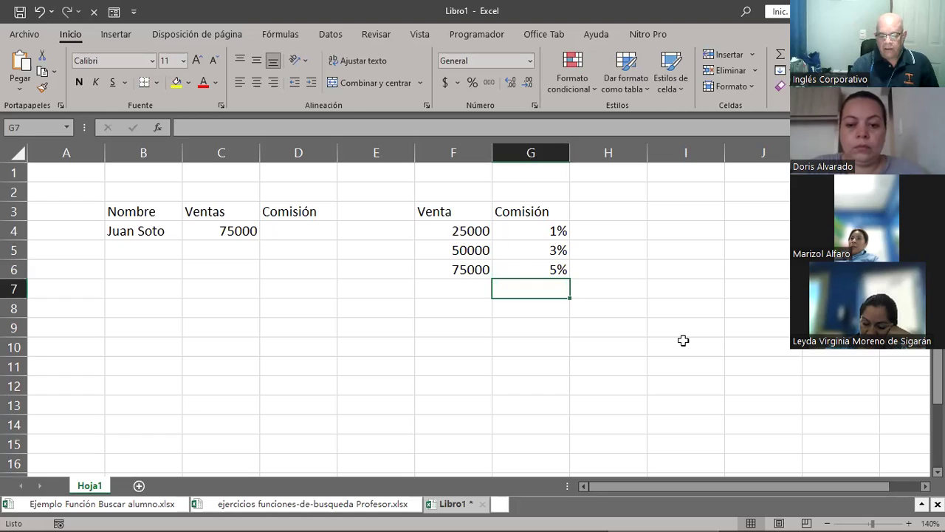
key("Left")
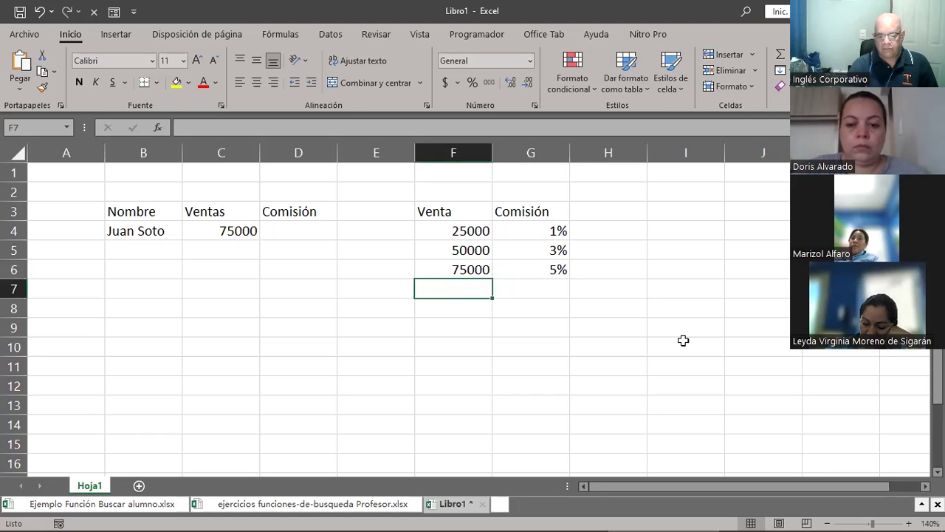
type("10000")
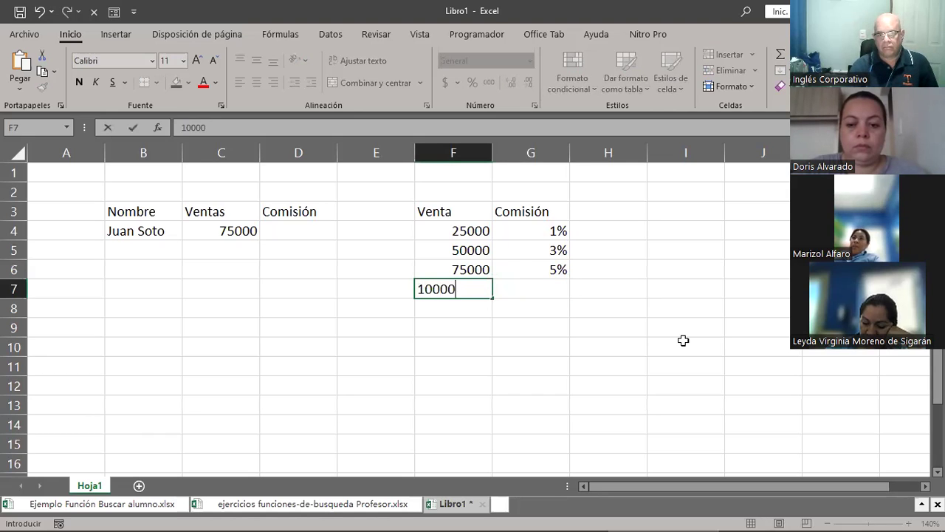
type("0")
key("Tab")
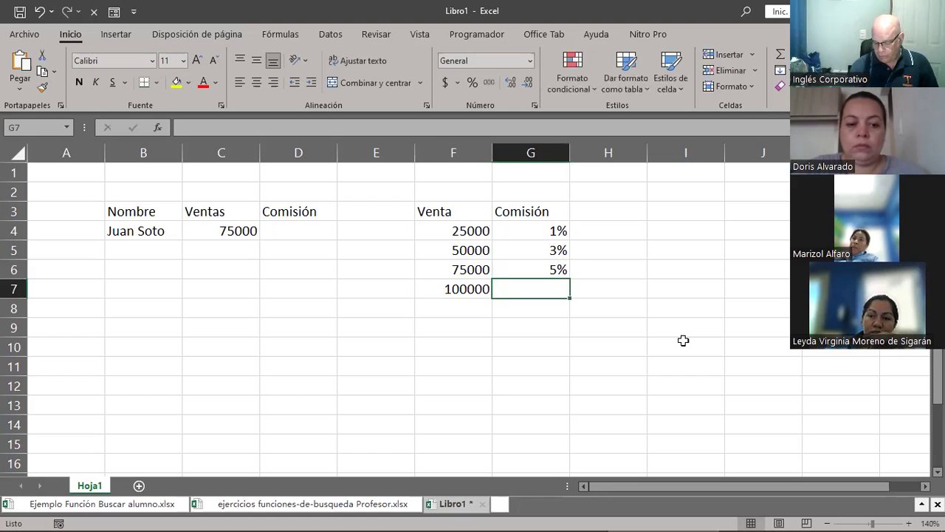
type("7%")
key("Return")
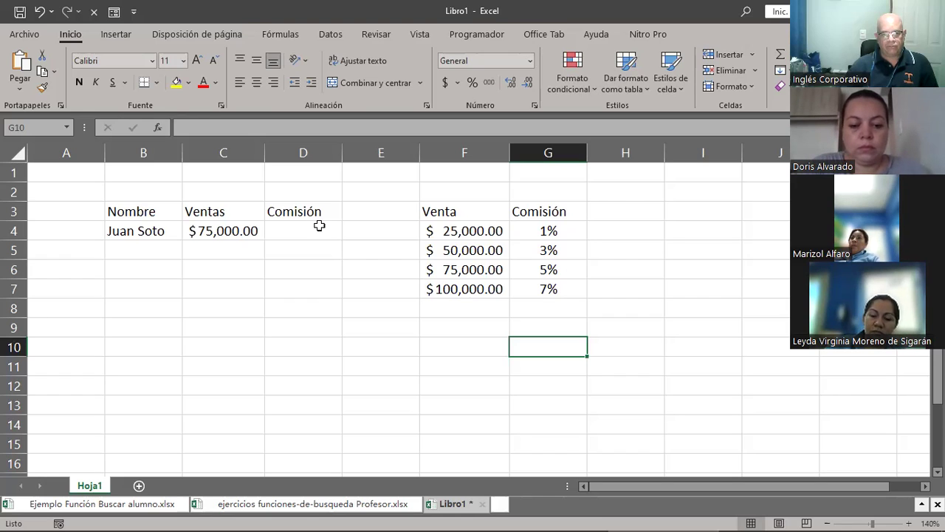
Check the centred headers, then select the 75000 sales amount in C4.
key("Up")
key("Up")
key("Up")
key("Left")
key("Left")
key("Left")
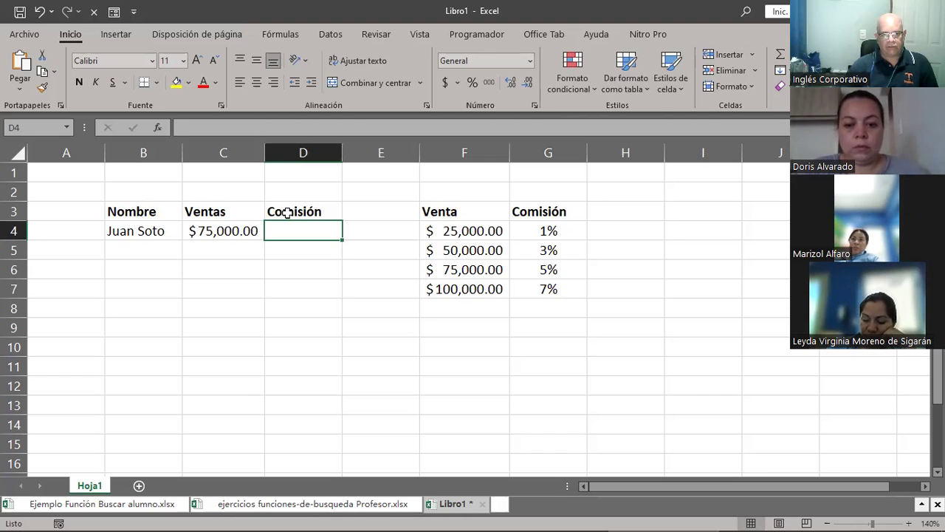
left_click(382, 319)
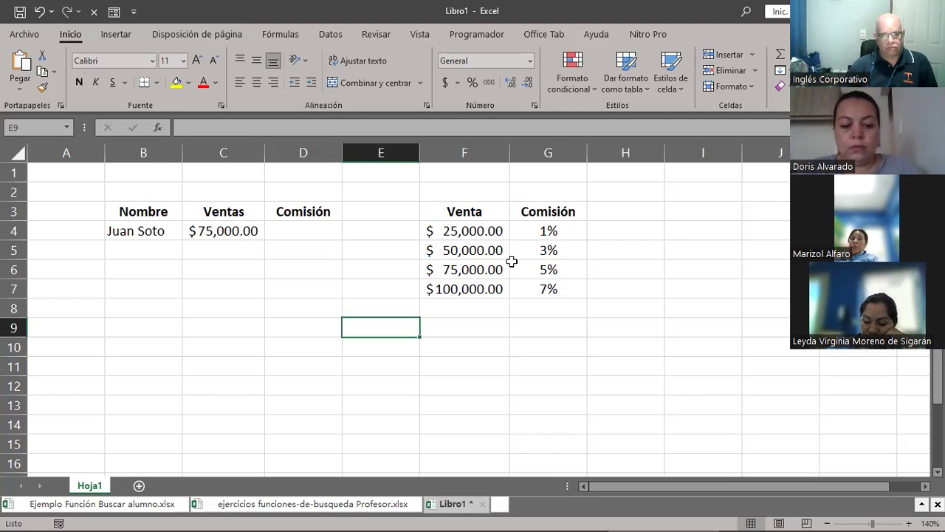
left_click(253, 236)
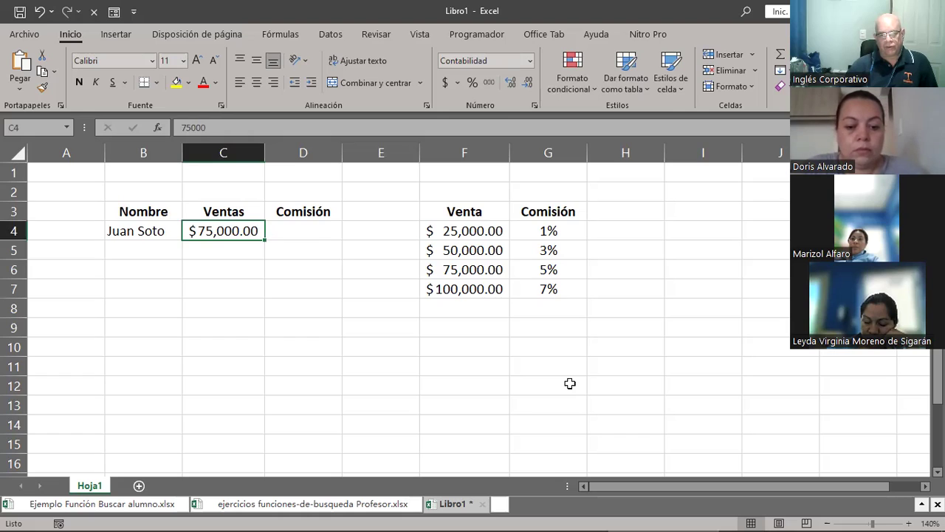
key("Right")
key("Right")
key("Right")
key("Down")
key("Down")
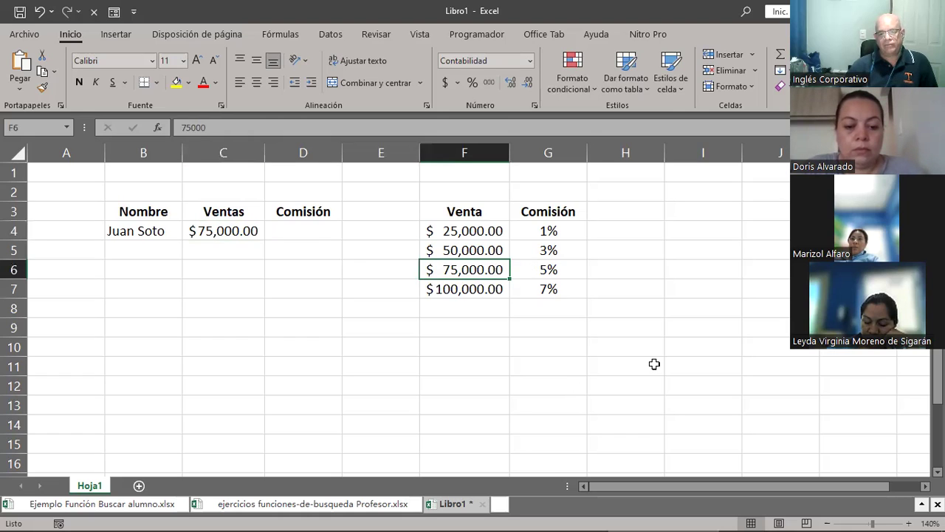
key("shift+Right")
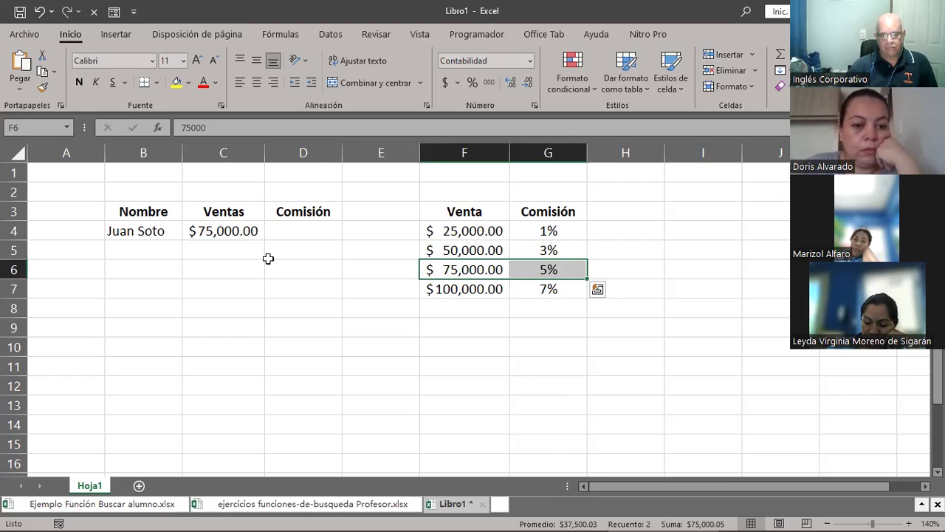
key("Right")
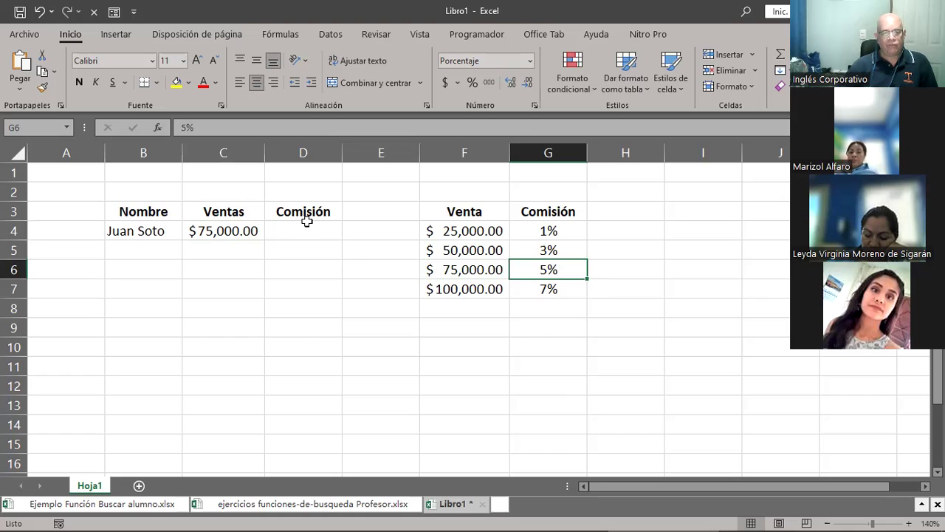
key("Left")
key("Left")
key("Left")
key("Up")
key("Up")
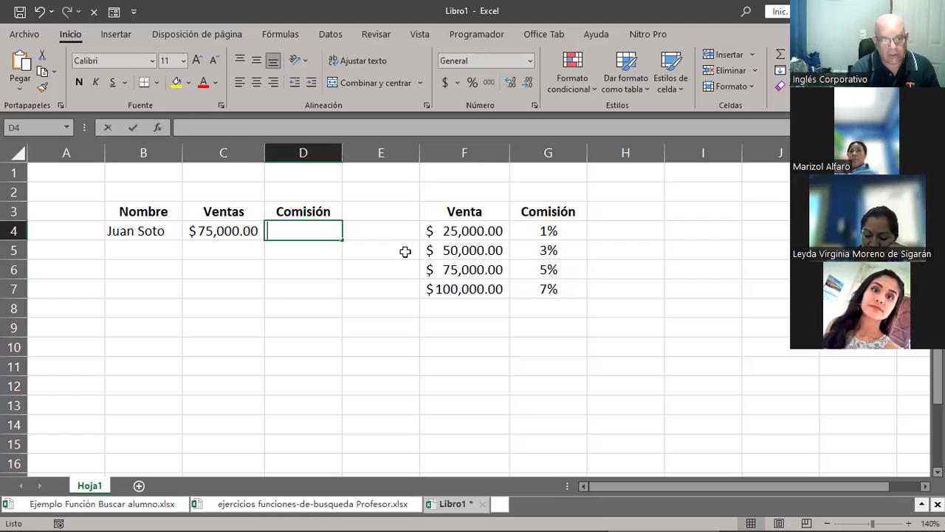
Start the D4 formula as =BUSCAR(C4; using C4 as the lookup value.
type("=")
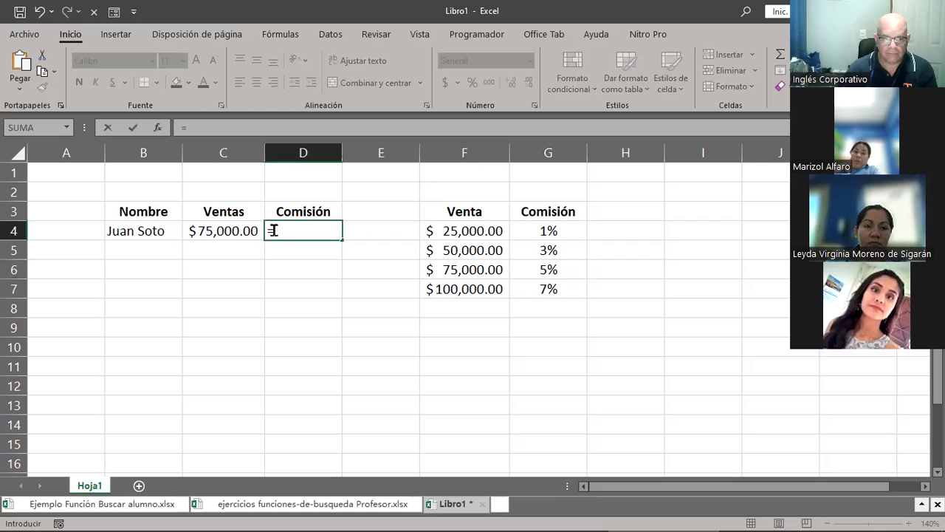
key("F2")
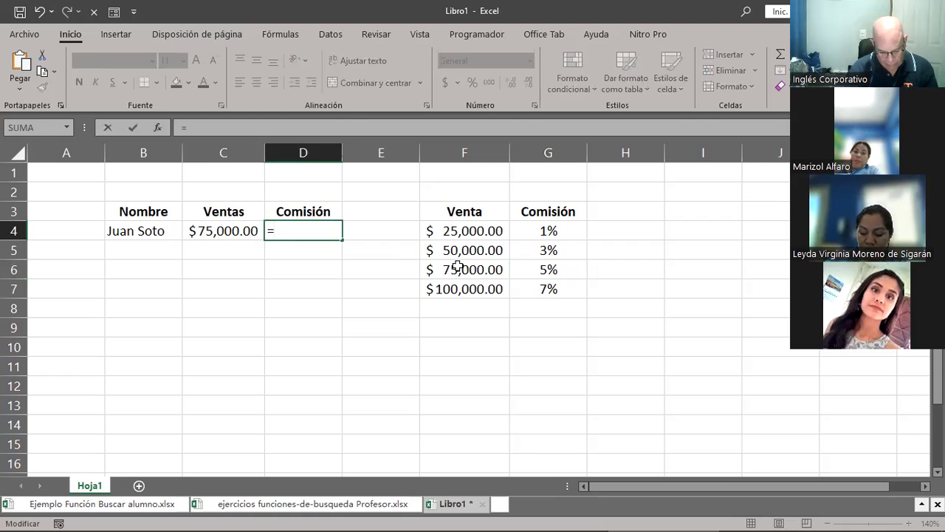
type("BUSCAR")
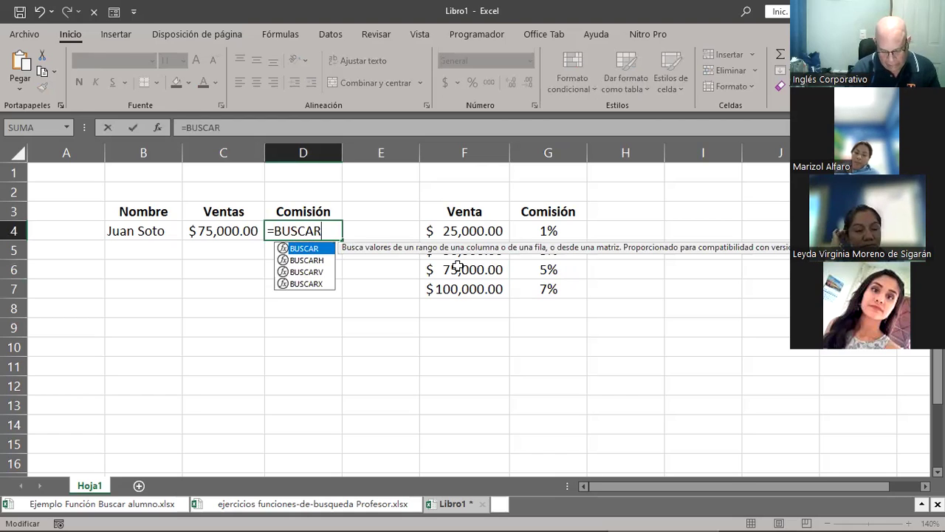
type("(")
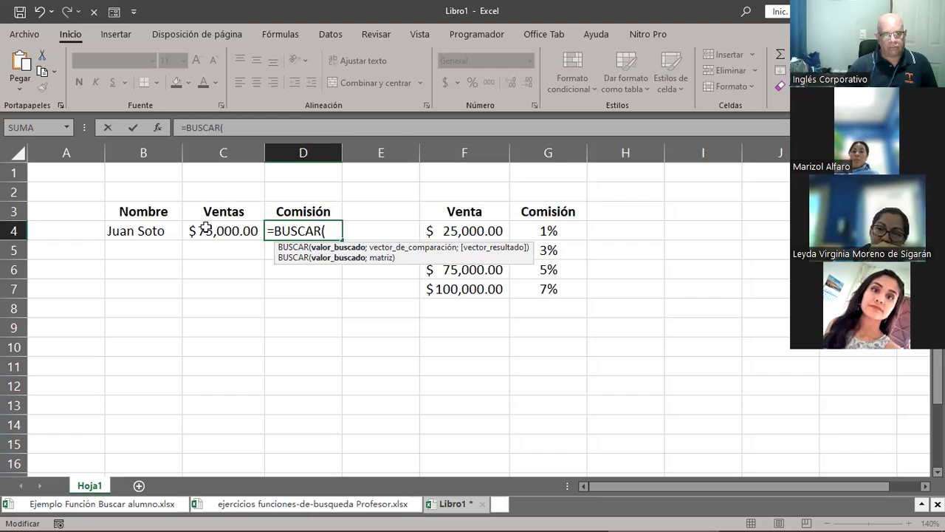
left_click(206, 228)
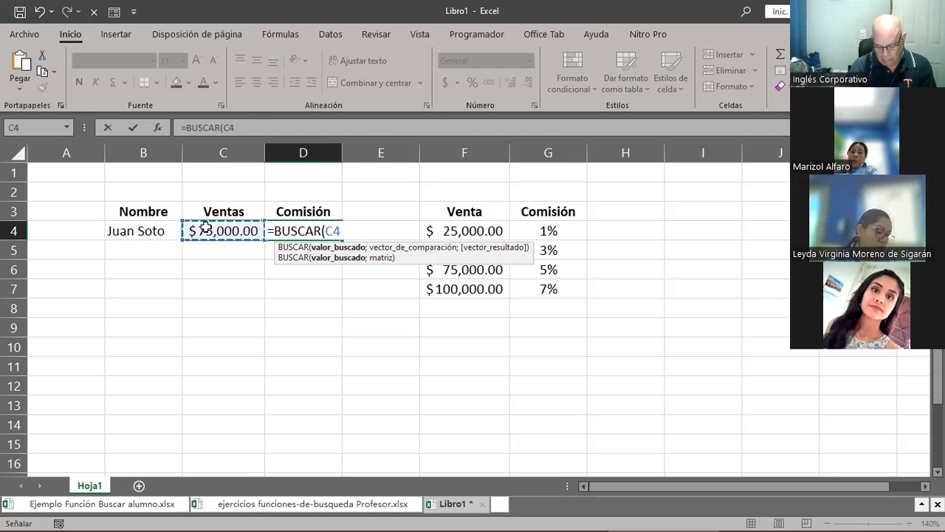
type(";")
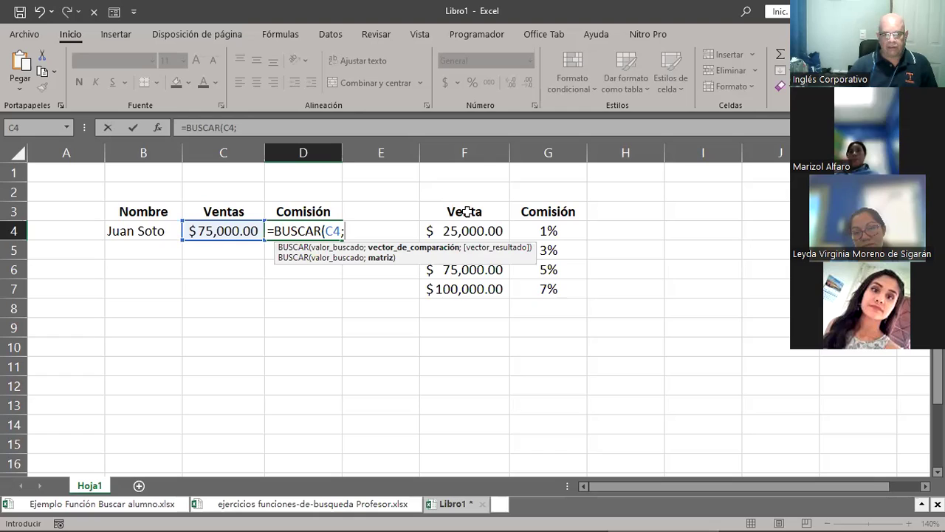
Add F4:F7 as the comparison range, so the formula reads =BUSCAR(C4;F4:F7;.
key("Right")
key("Right")
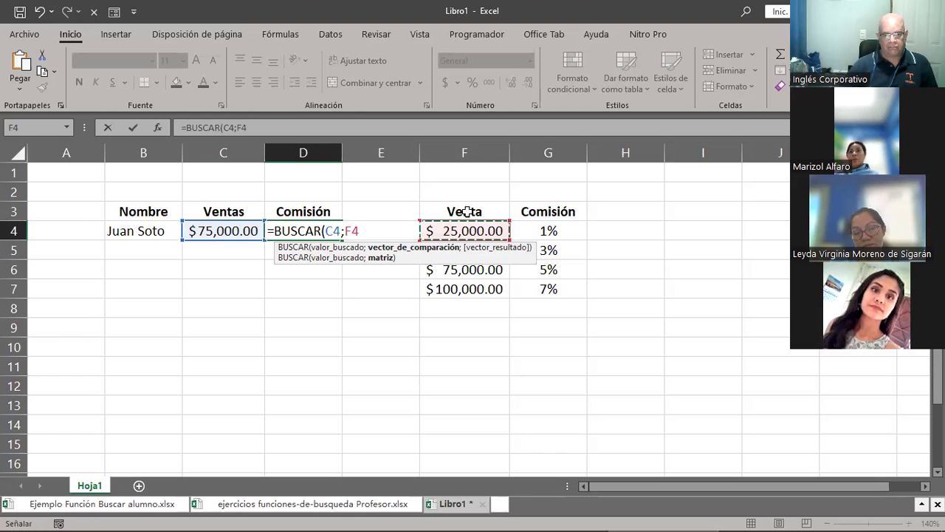
key("shift+Down")
key("shift+Down")
key("shift+Down")
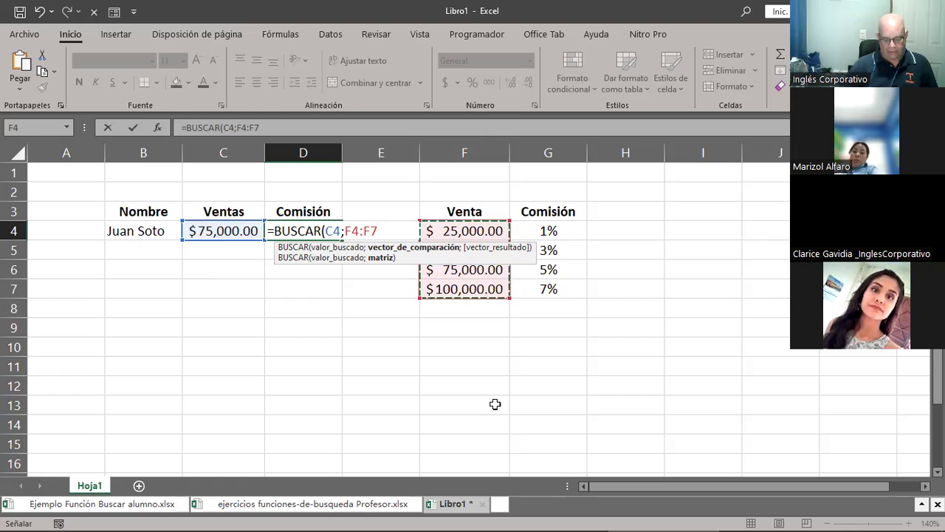
type(";")
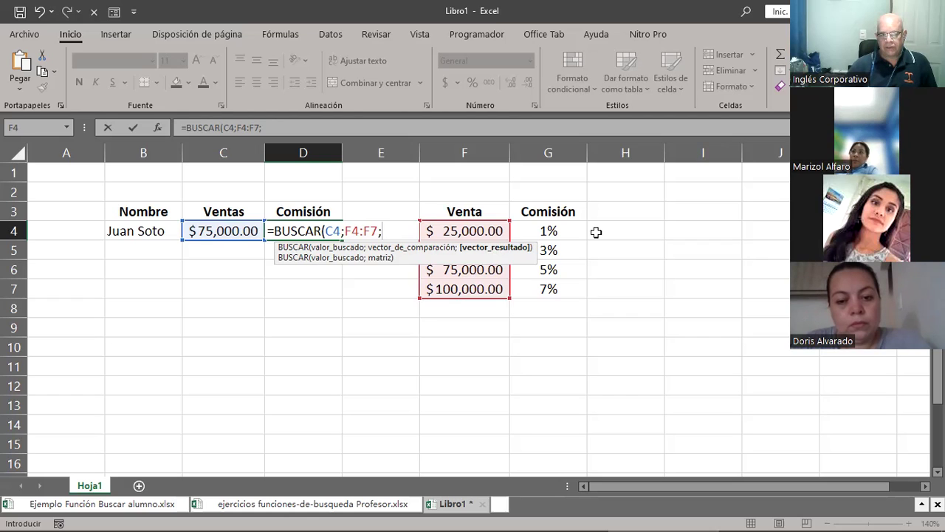
Add G4:G7 as the result range and close the BUSCAR formula's parenthesis.
key("Right")
key("Right")
key("Right")
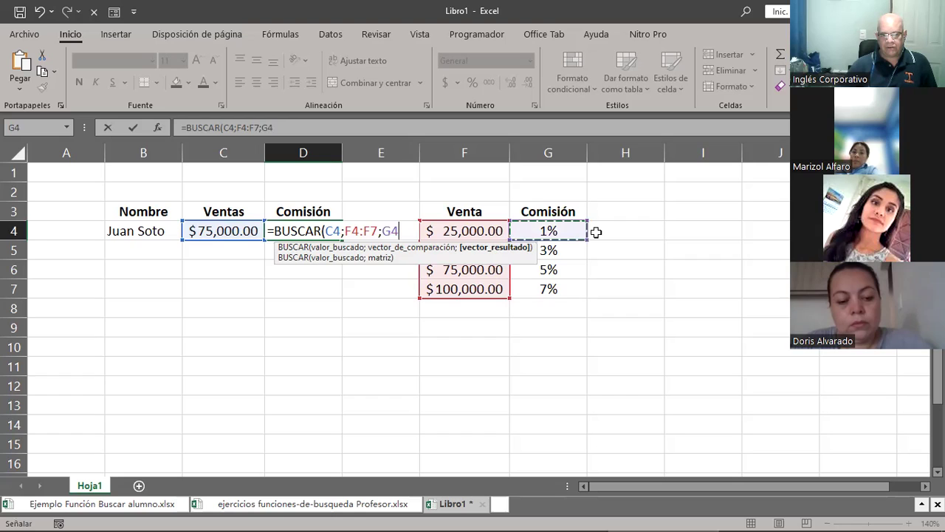
key("shift+Down")
key("shift+Down")
key("shift+Down")
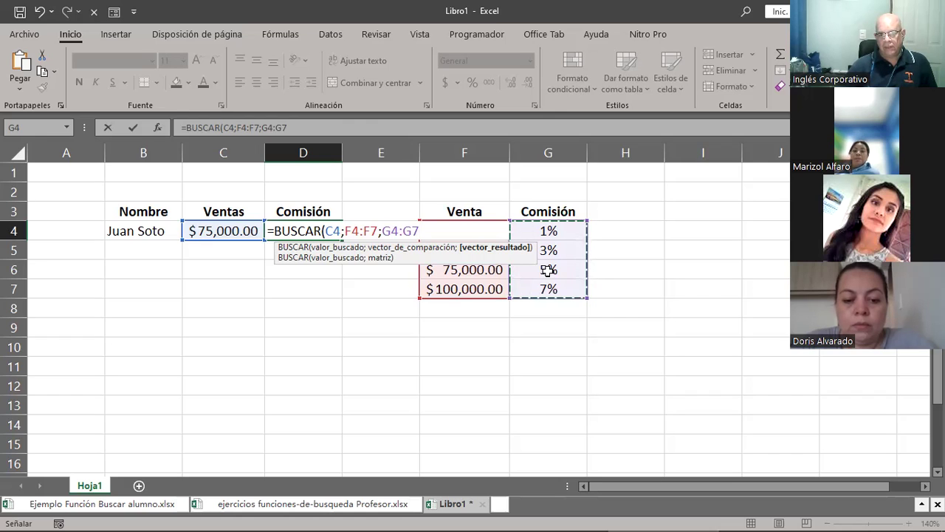
type(")")
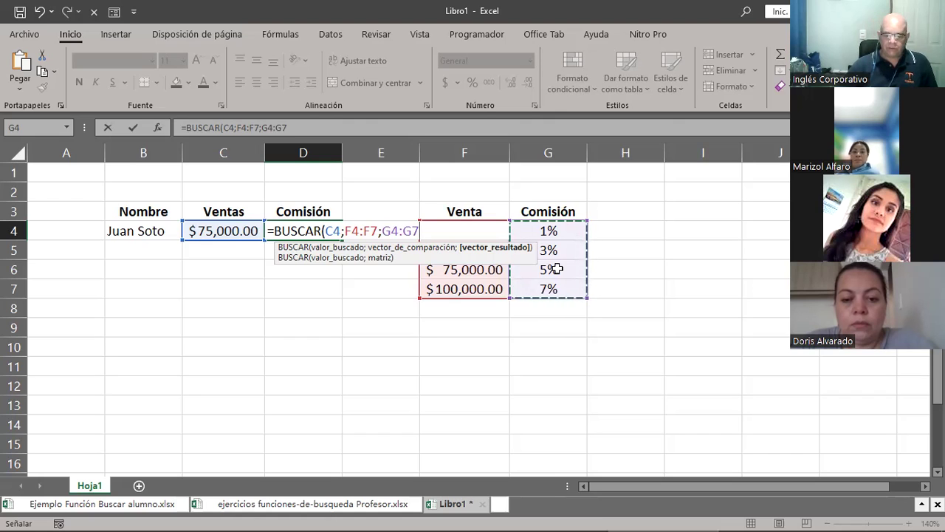
key("F2")
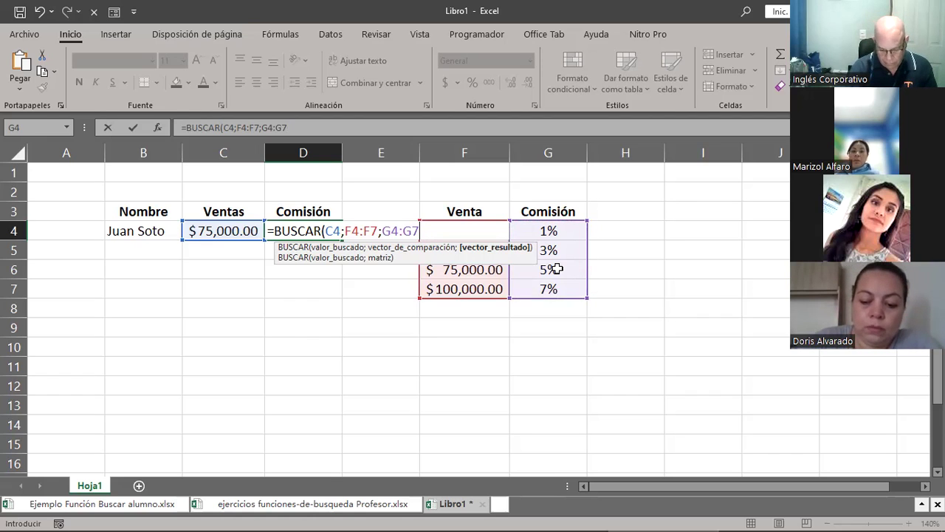
type(")")
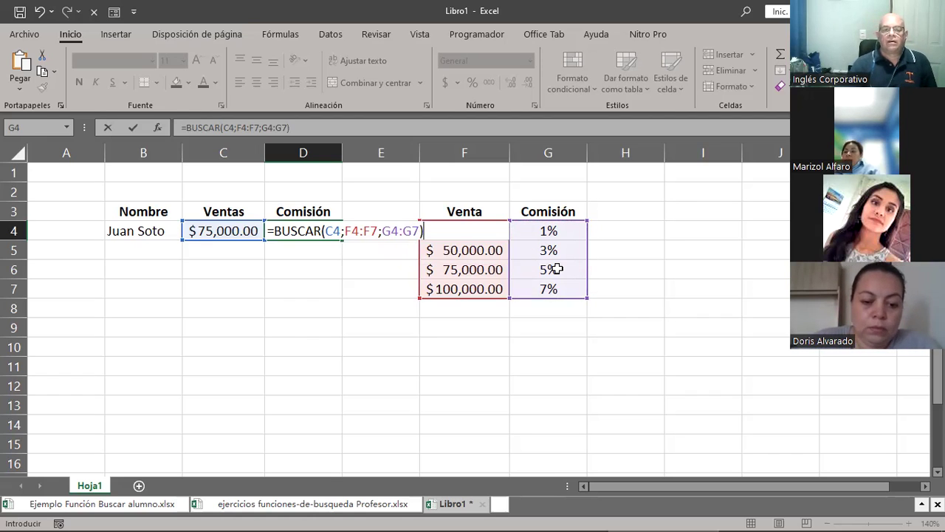
Commit the formula so D4 returns 0.05, and zoom the sheet to 150%.
key("Return")
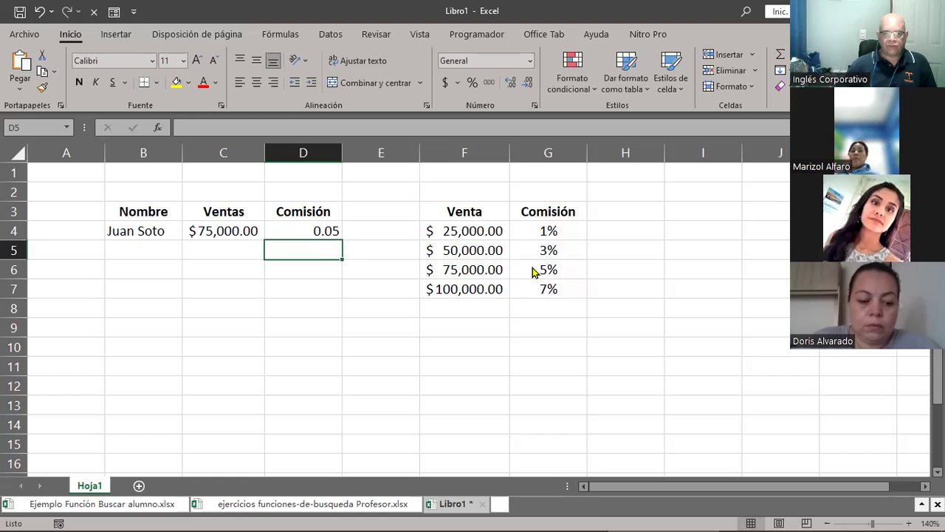
key("Up")
left_click(890, 515)
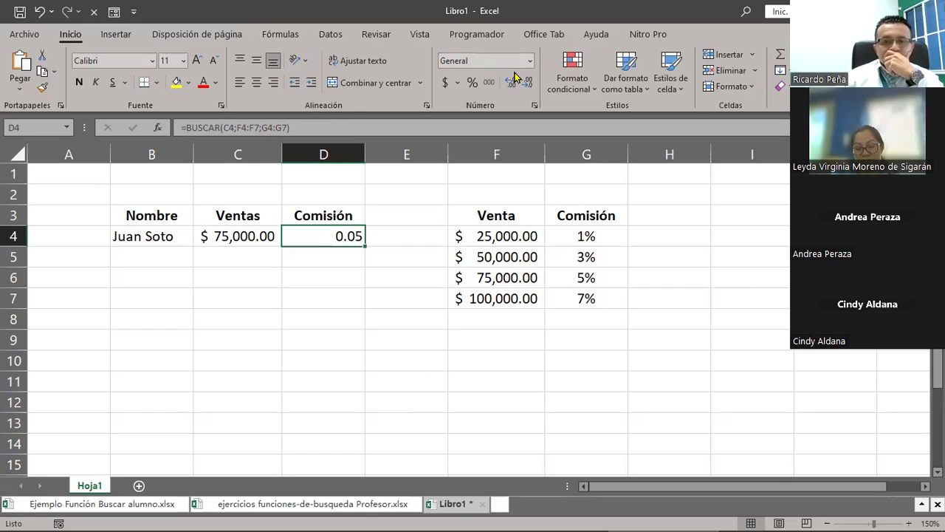
Apply percentage format to D4 so the commission displays as 5%.
key("ctrl+shift+5")
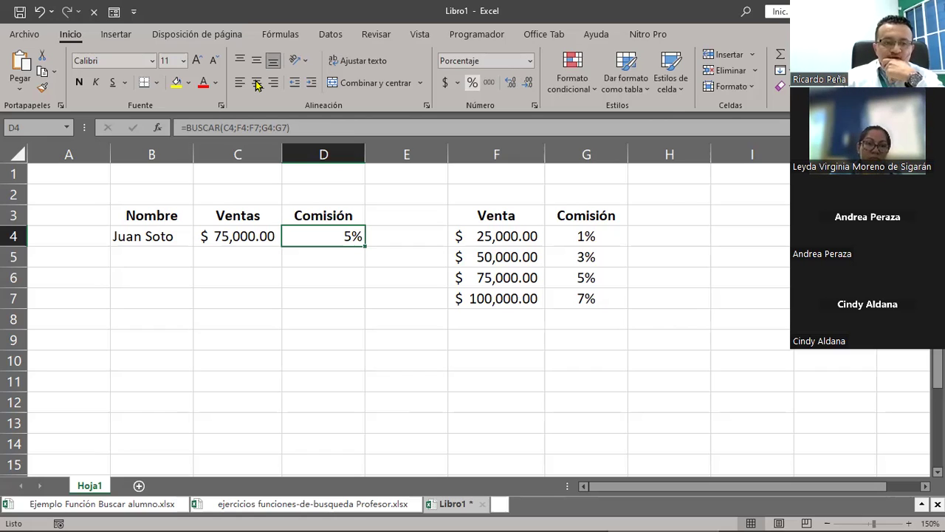
left_click(332, 264)
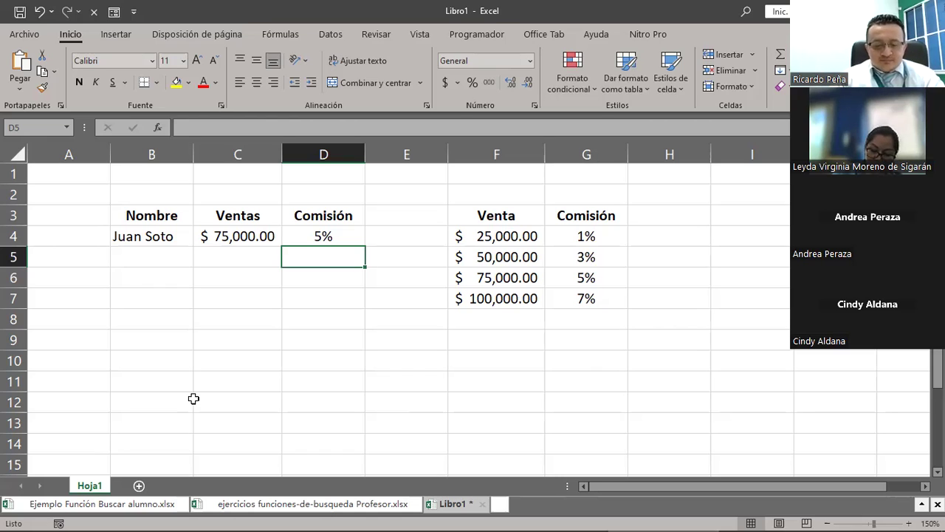
Select D4 holding the =BUSCAR(C4;F4:F7;G4:G7) commission formula.
left_click(338, 237)
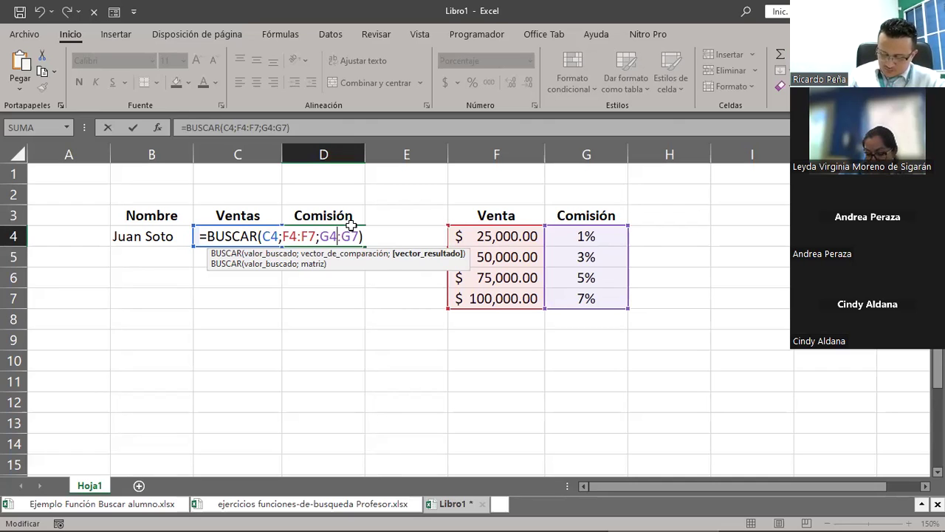
Commit the BUSCAR formula in D4 and enter 71,000 as the sale in C4.
key("ctrl+Return")
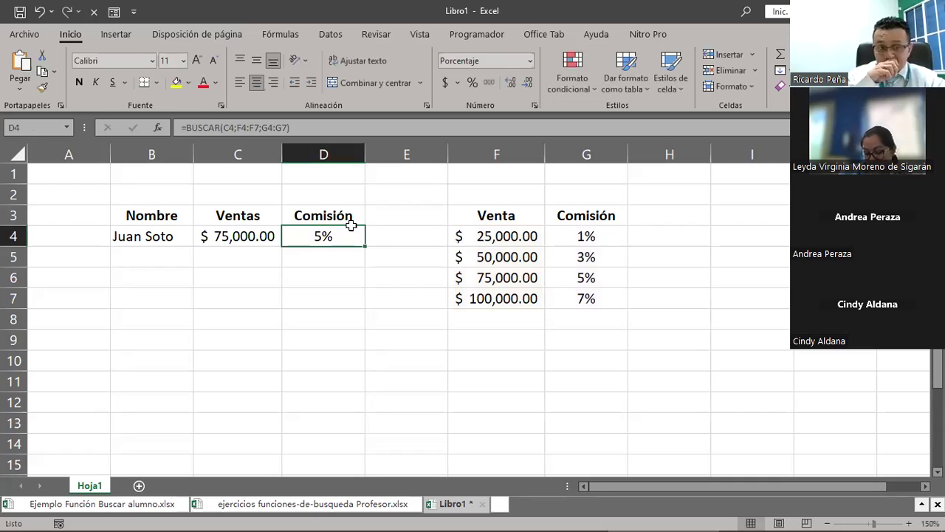
key("Left")
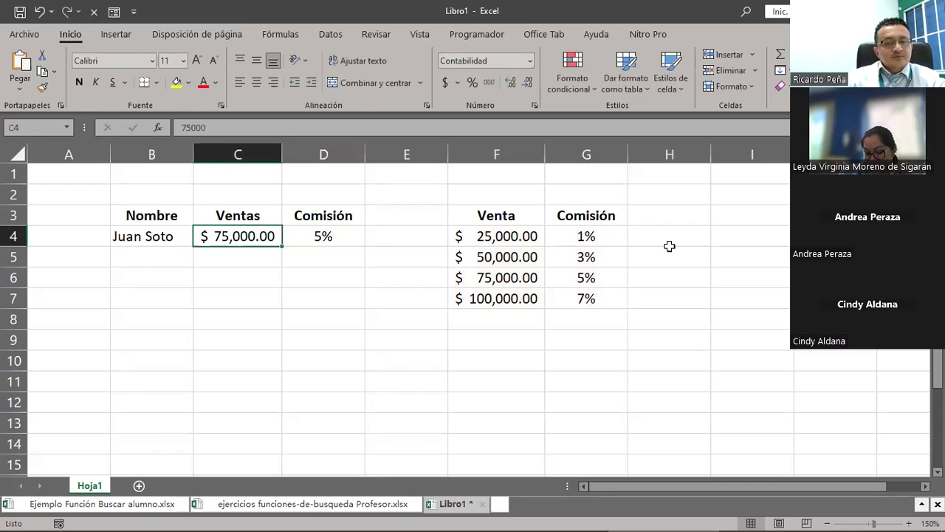
type("71,000")
key("Return")
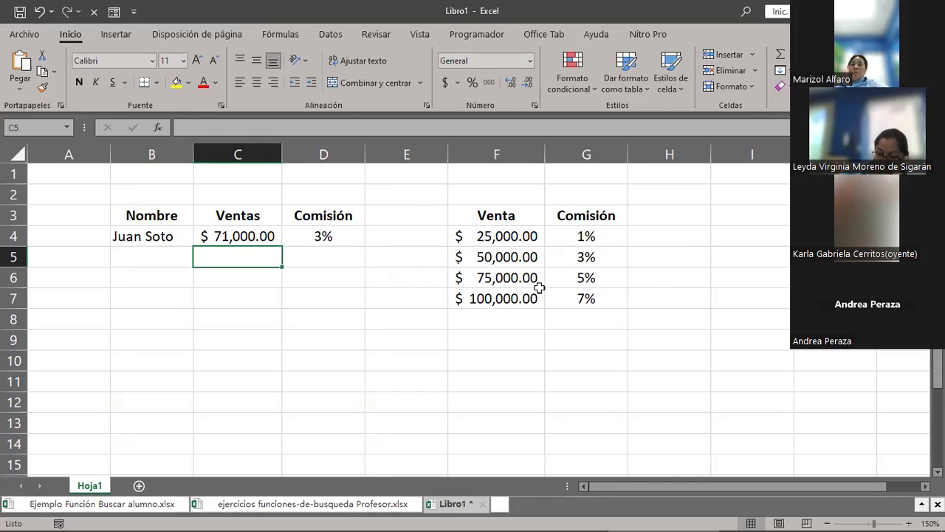
key("Up")
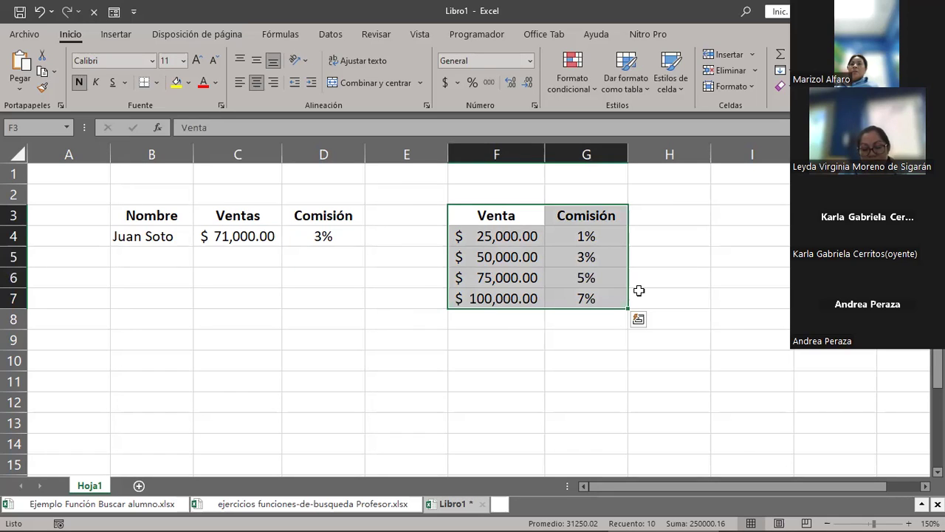
key("Down")
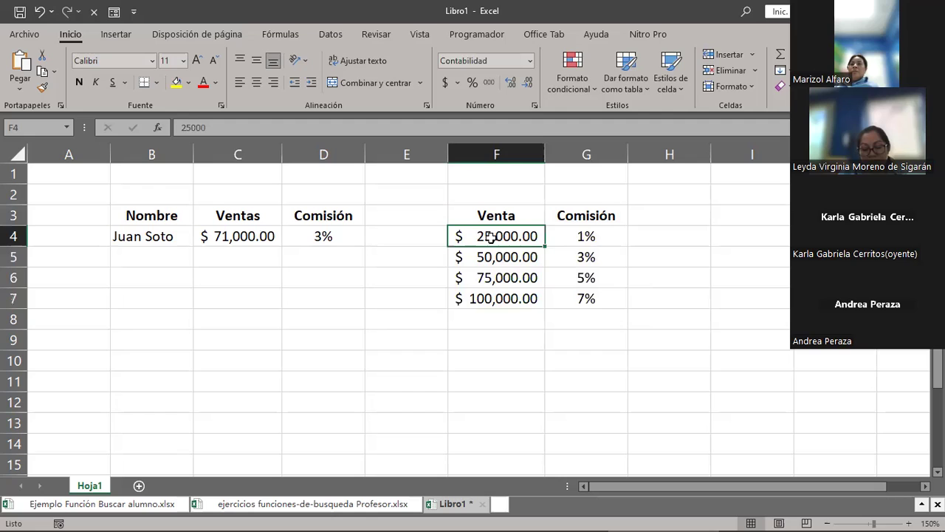
left_click(585, 237, "shift")
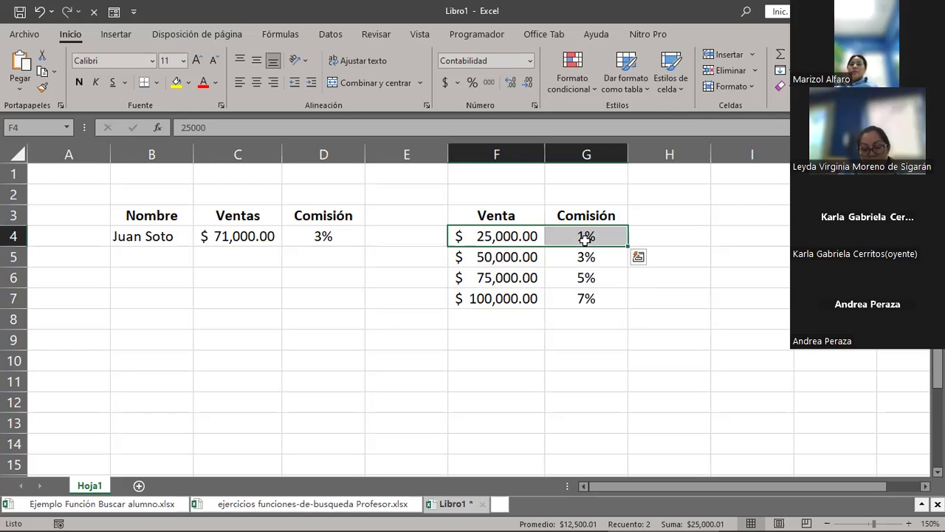
left_click(527, 255)
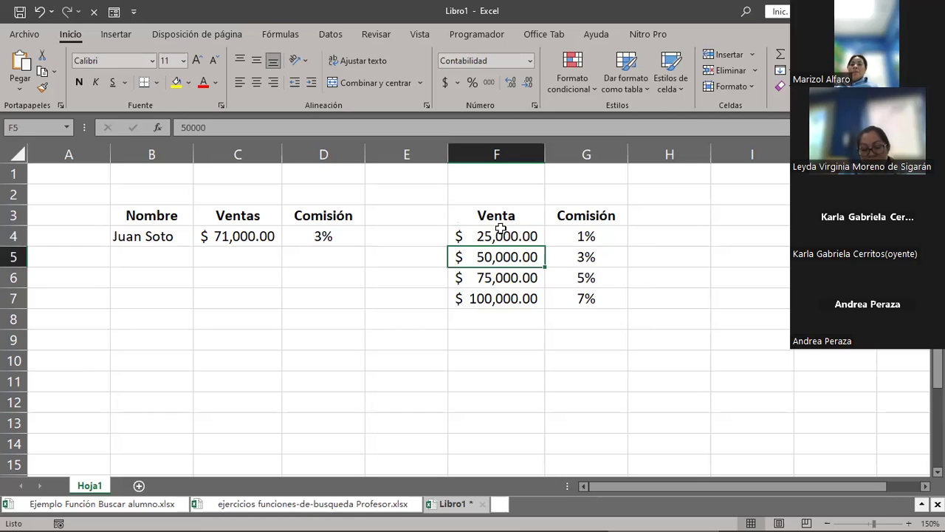
key("Up")
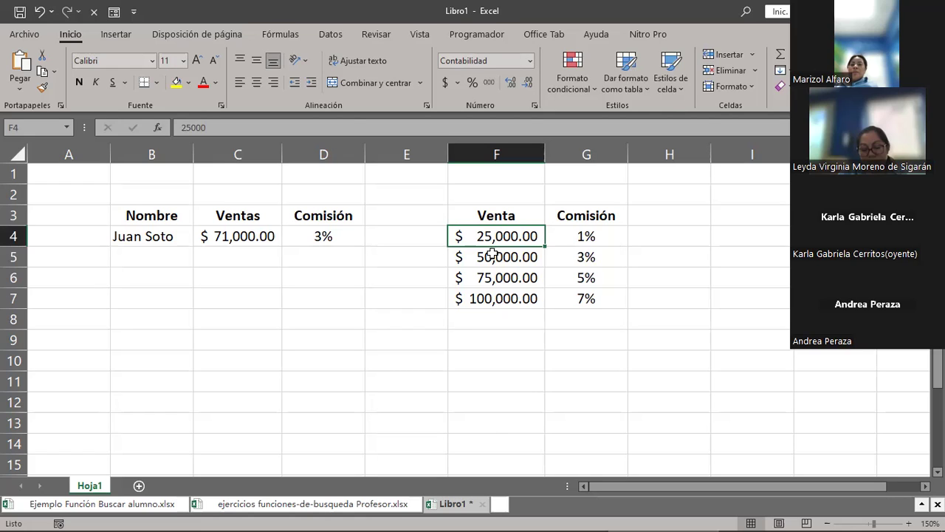
key("Down")
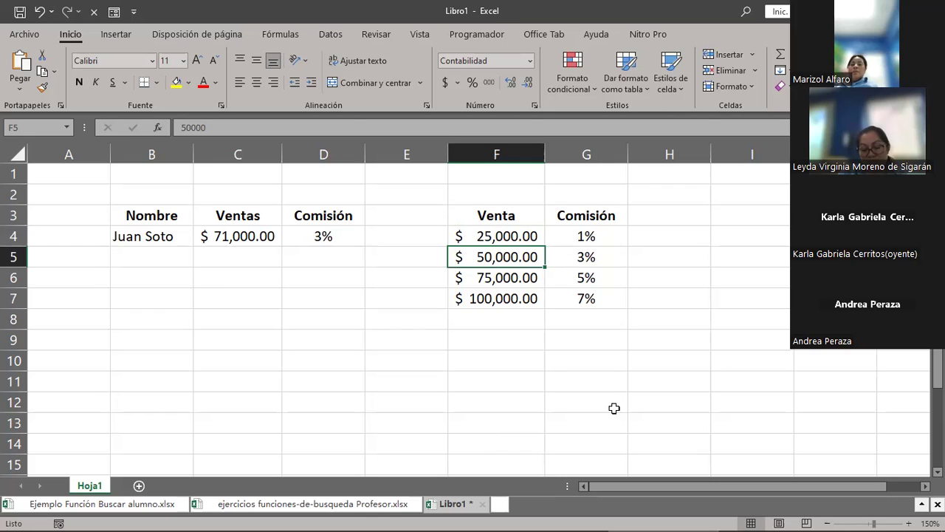
key("shift+Right")
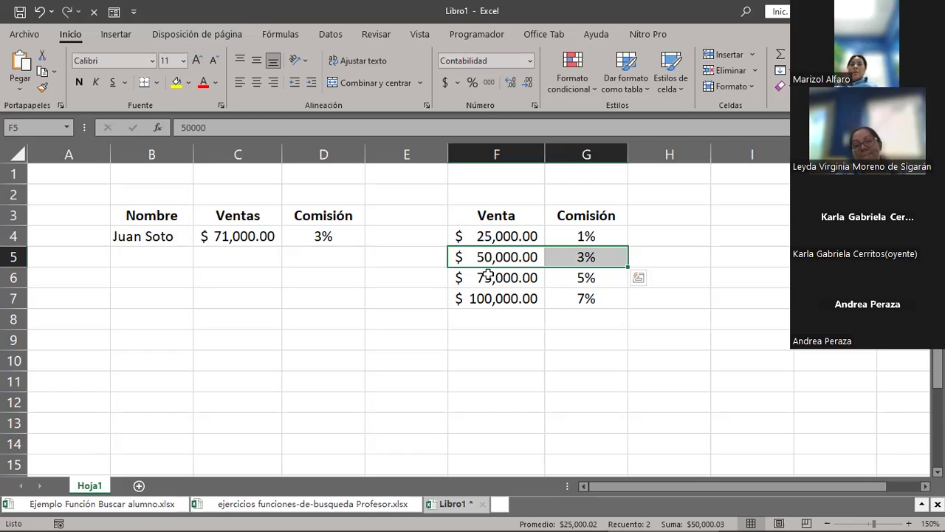
key("Down")
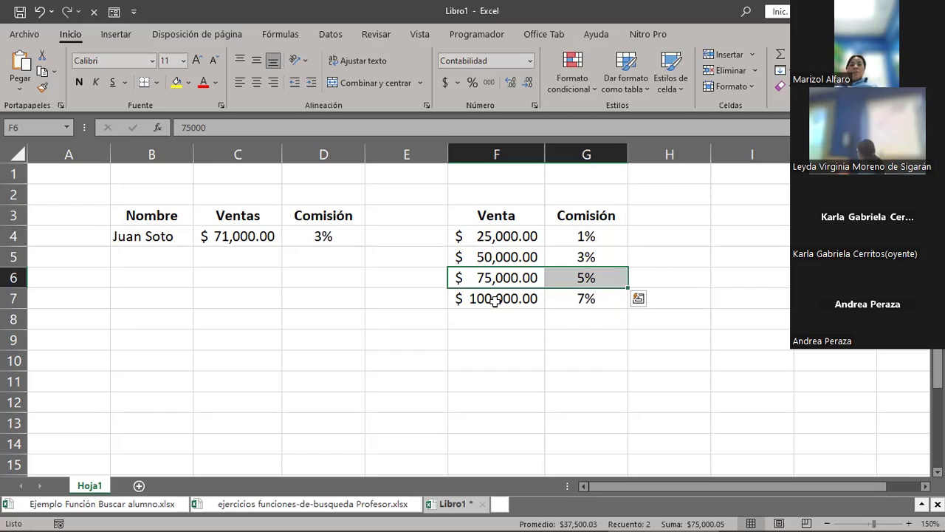
key("Down")
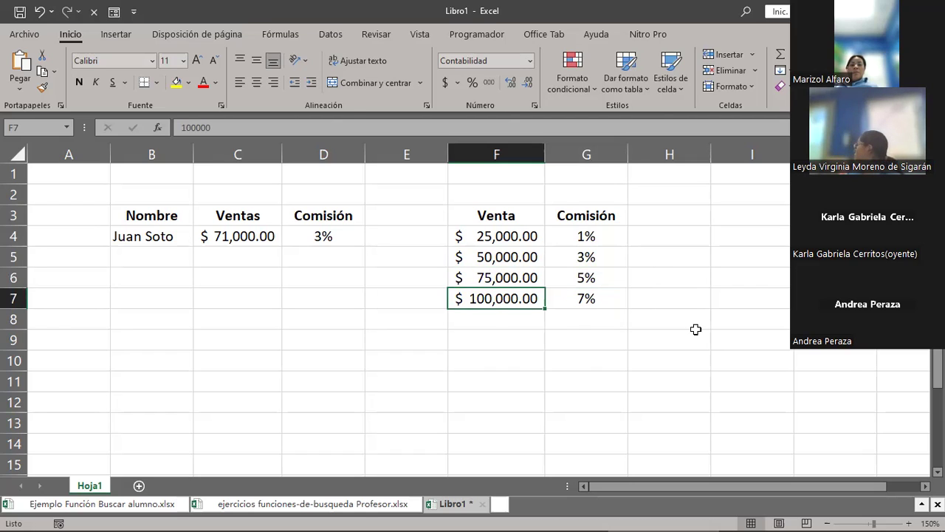
key("Down")
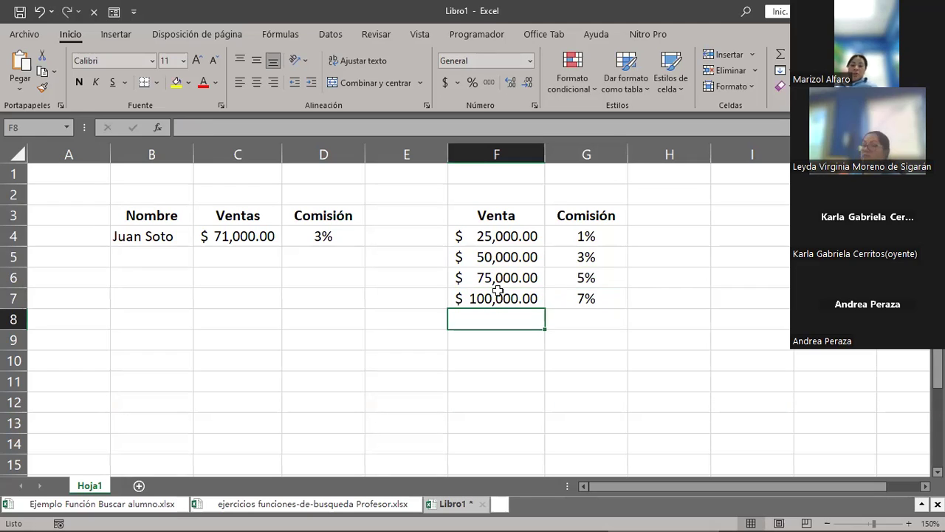
key("Up")
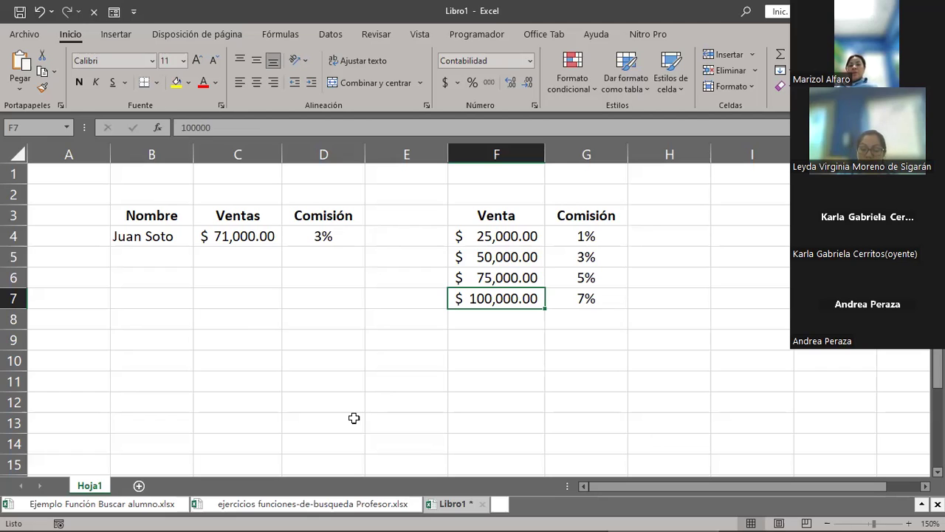
Enter 39,985 as the sale in C4 so D4's commission drops to 1%.
key("Up")
key("Up")
key("Up")
key("Left")
key("Left")
key("Left")
type("39985")
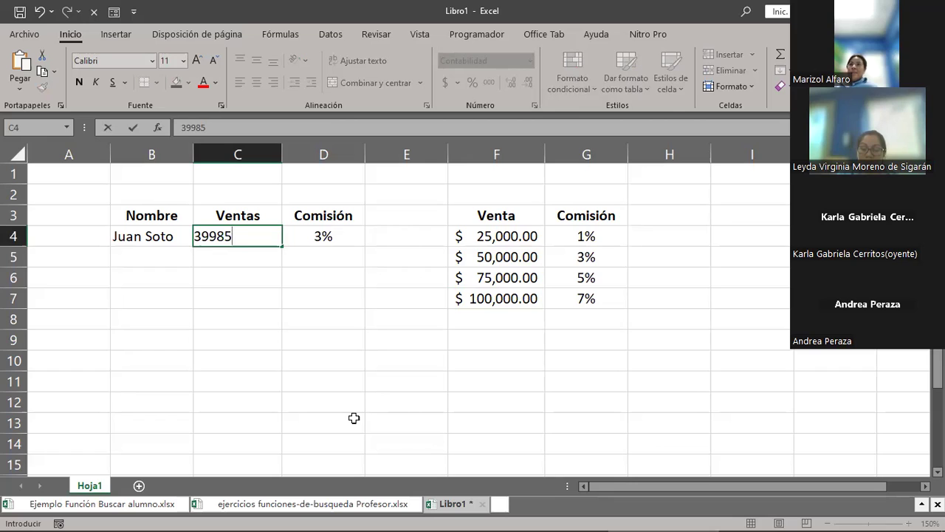
key("Return")
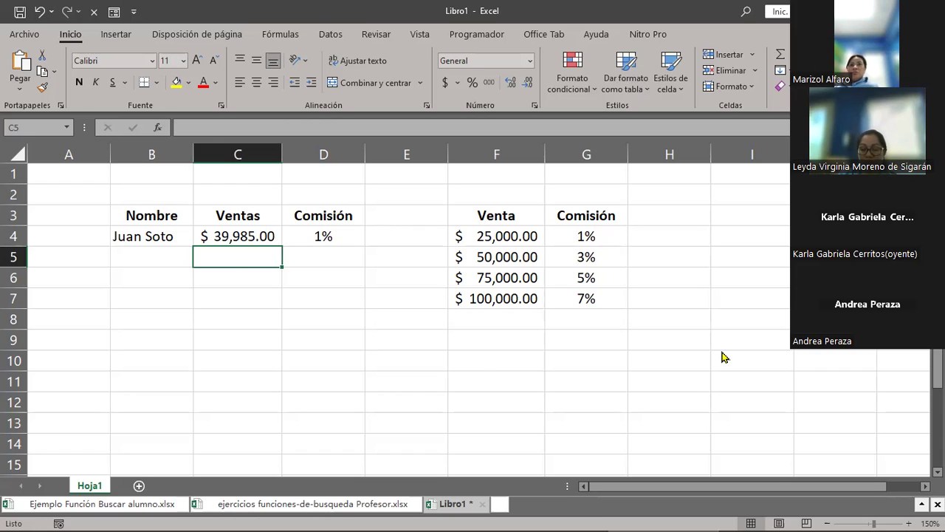
scroll(484, 369, "down", 4)
scroll(484, 369, "down", 1)
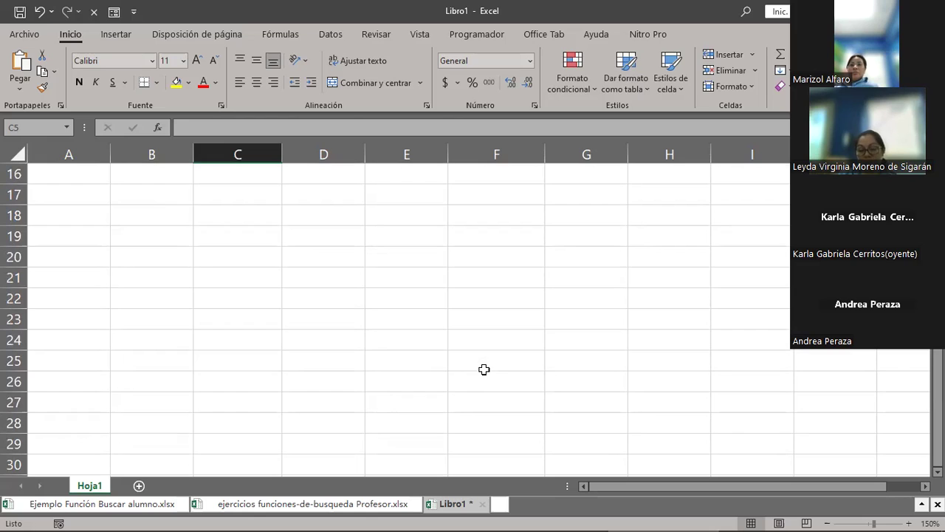
scroll(484, 318, "up", 5)
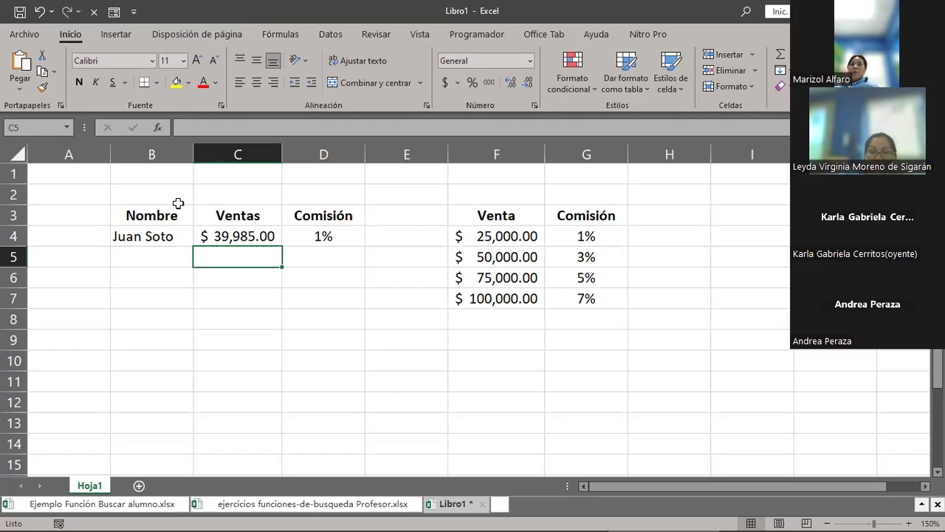
Open D4's BUSCAR formula and delete the old G4:G7 range reference.
key("Up")
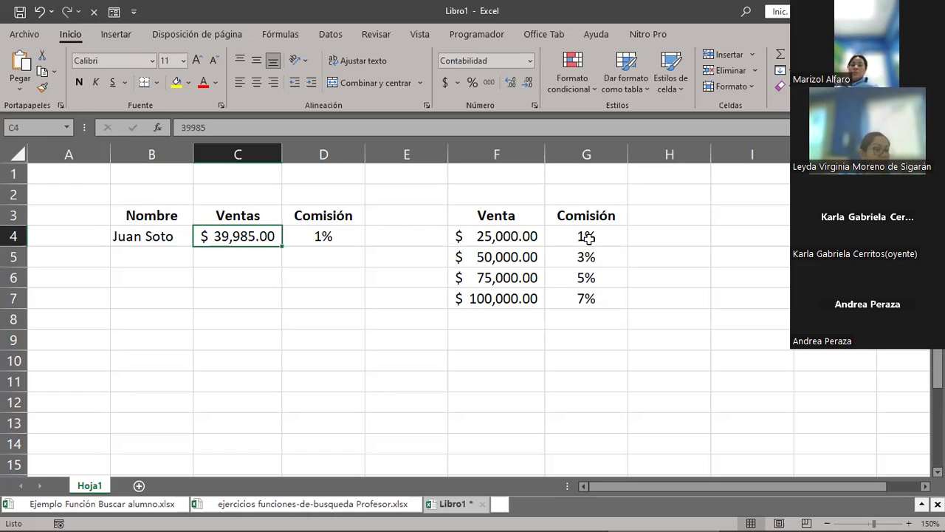
key("Right")
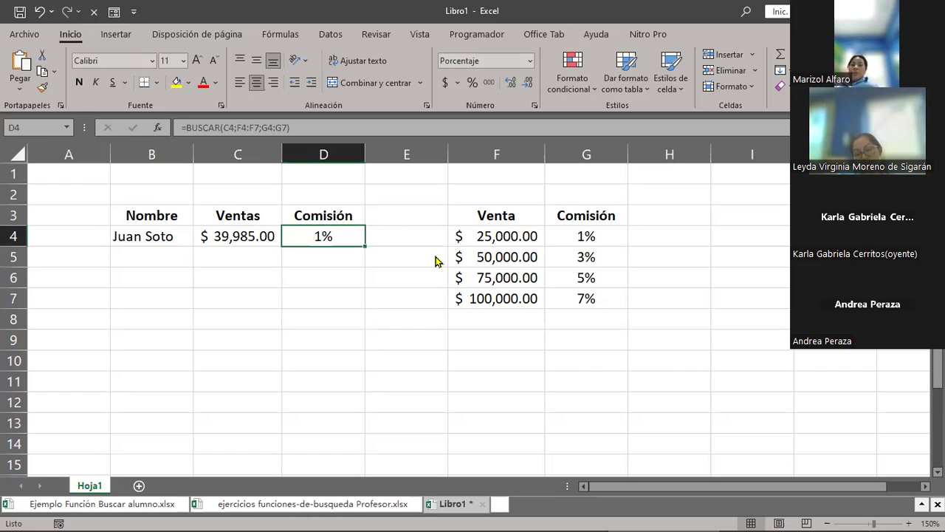
double_click(286, 243)
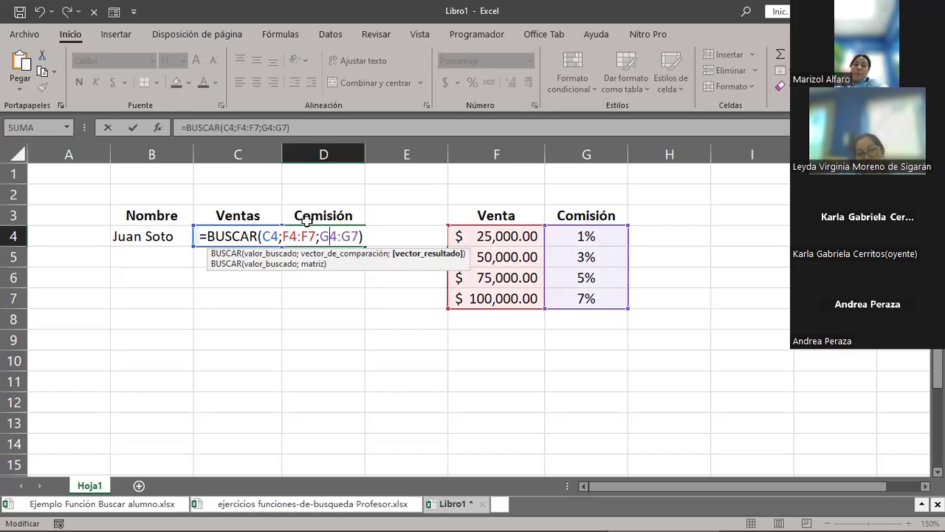
double_click(338, 236)
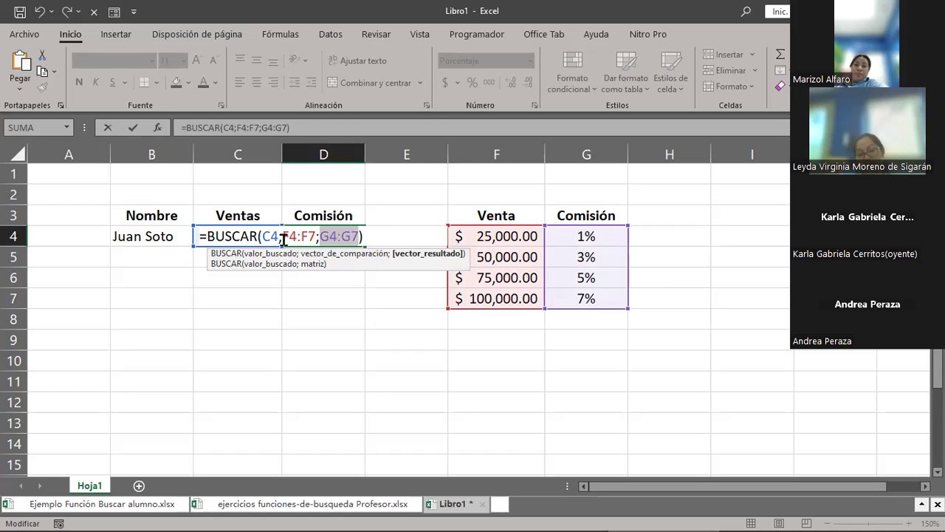
key("Left")
key("Left")
key("Left")
key("BackSpace")
key("BackSpace")
key("BackSpace")
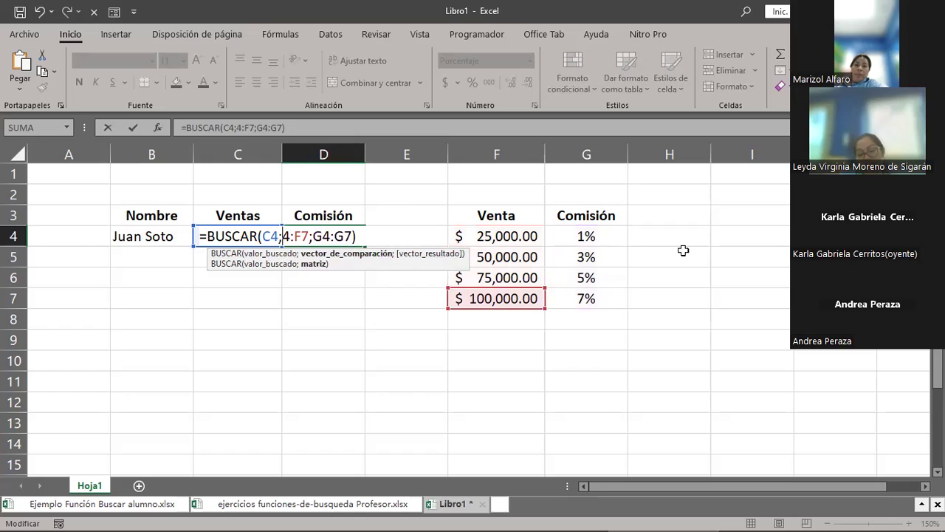
key("Delete")
key("Delete")
key("Delete")
key("Delete")
key("Delete")
key("Delete")
key("Delete")
key("Delete")
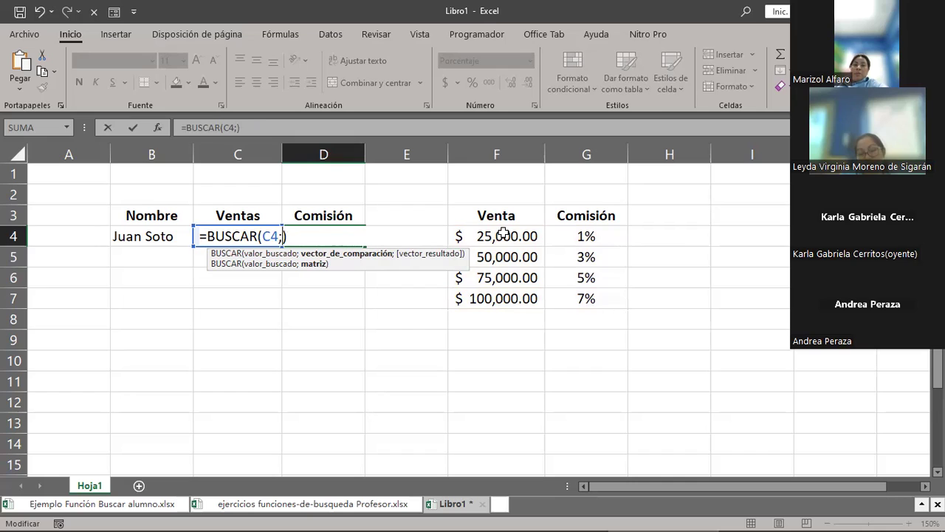
Set the lookup matrix to F4:G7 and commit =BUSCAR(C4;F4:G7).
left_click(503, 233)
key("shift+Down")
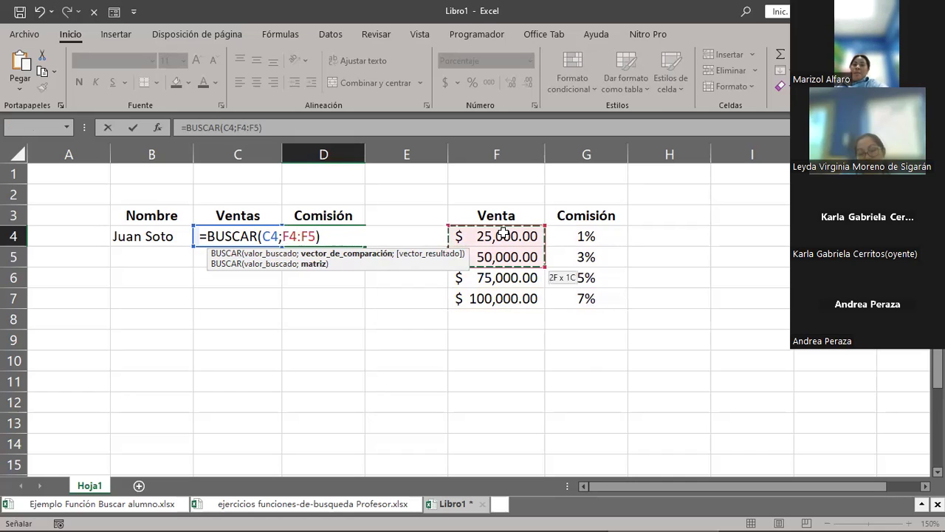
key("shift+Down")
key("shift+Down")
key("shift+Right")
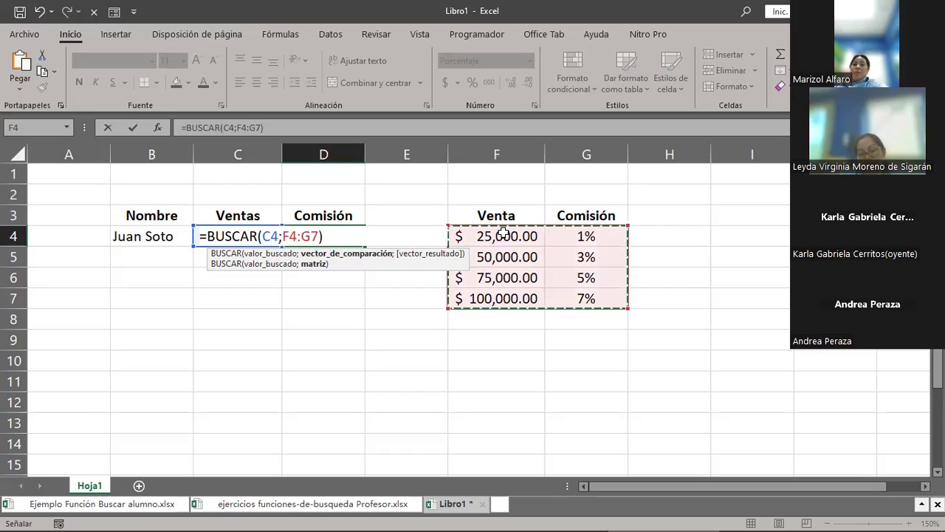
key("Return")
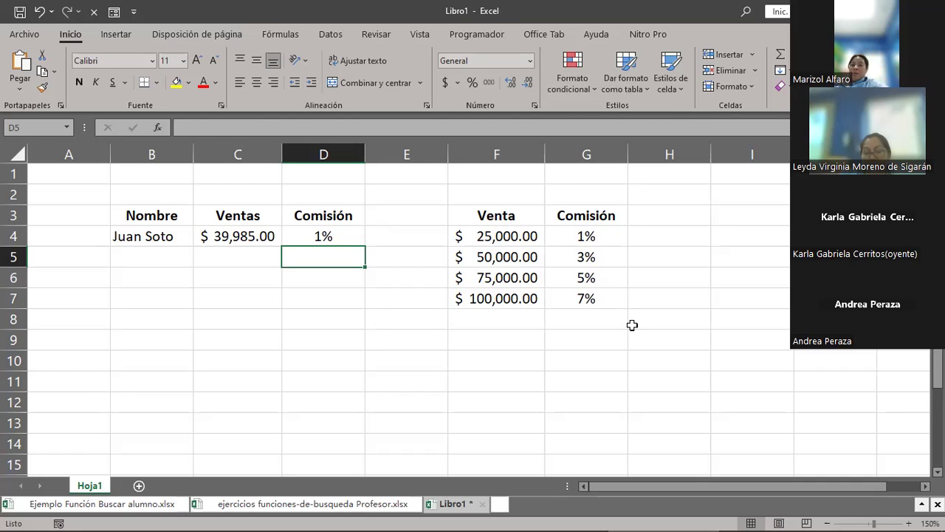
key("Up")
key("F2")
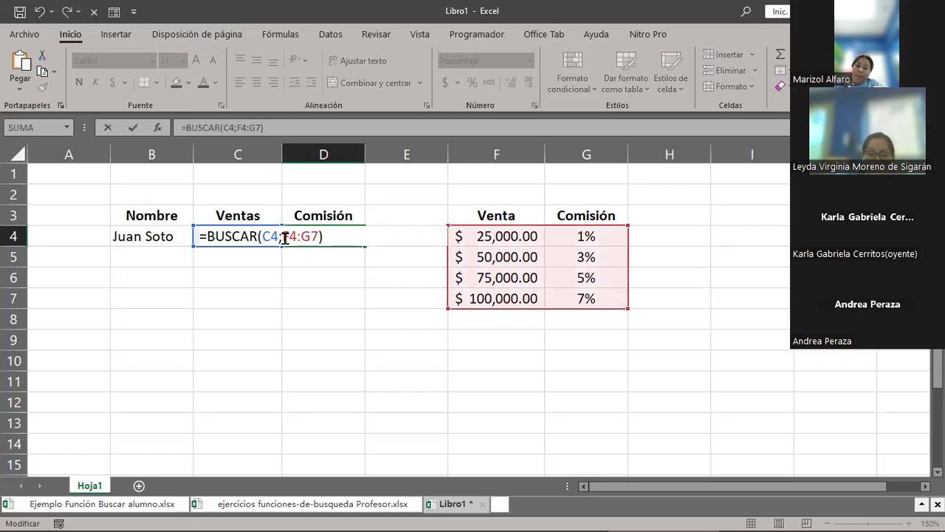
key("Left")
key("shift+Left")
key("shift+Left")
key("shift+Left")
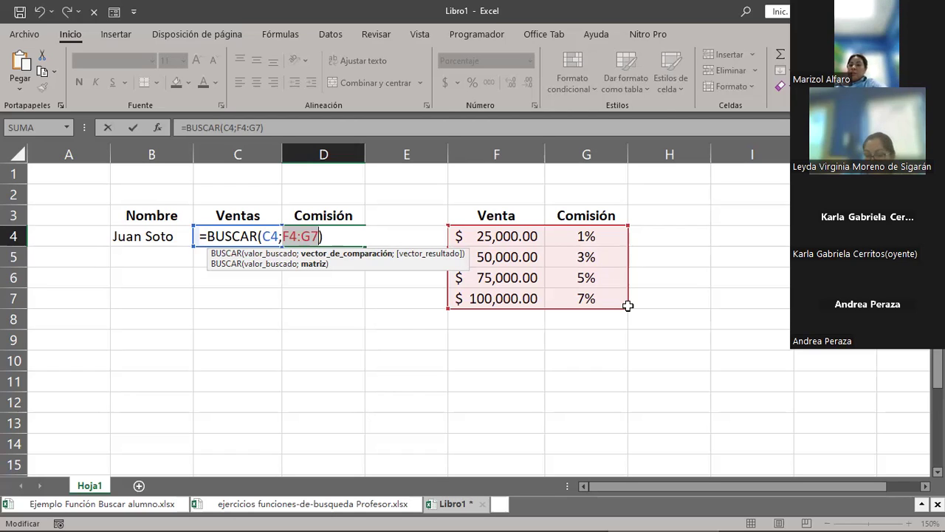
key("ctrl+Return")
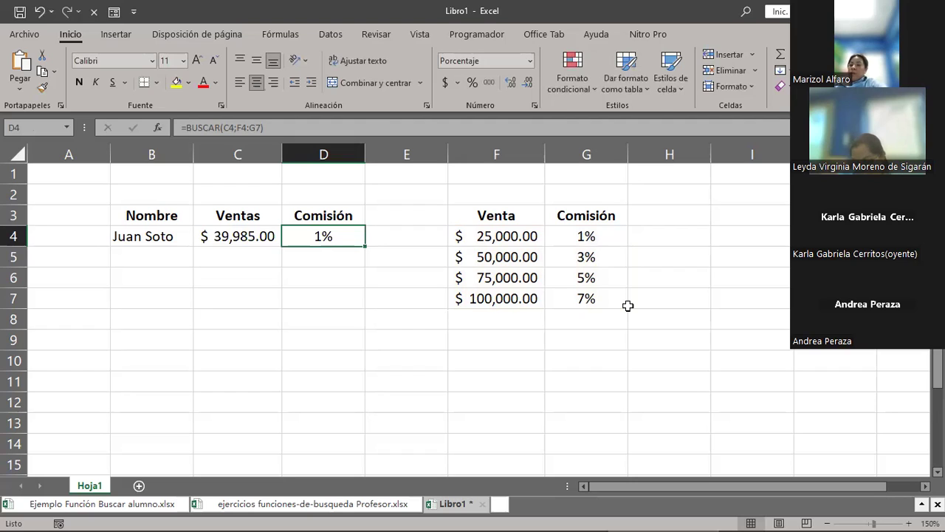
Insert a blank column at G, between the Venta and Comisión columns.
left_click(601, 149)
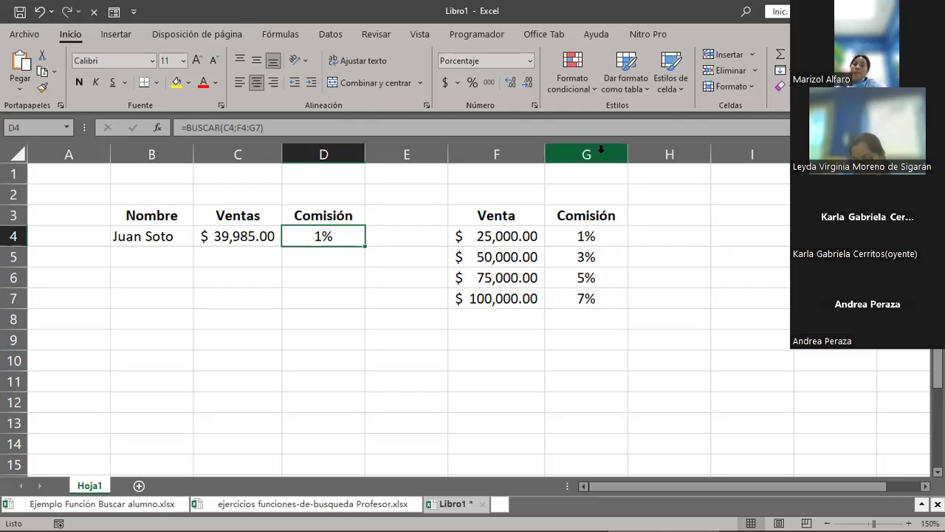
right_click(601, 150)
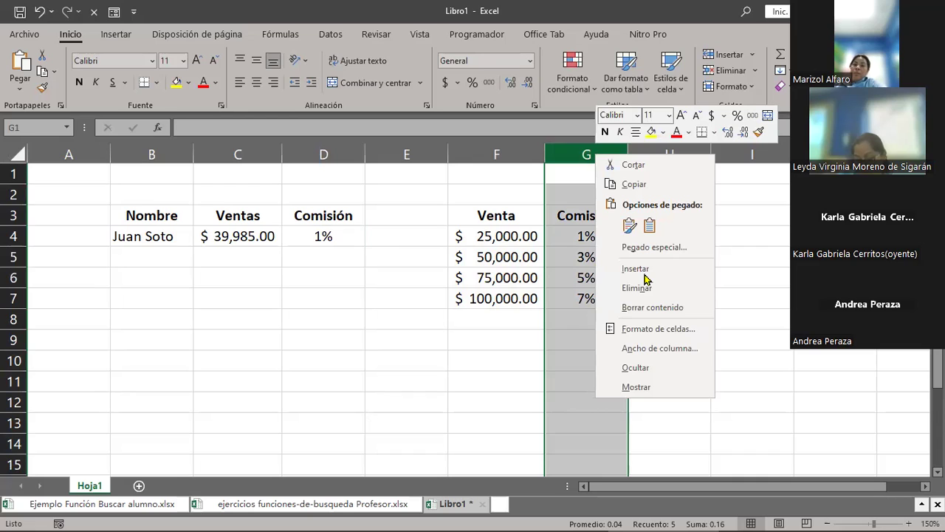
left_click(644, 275)
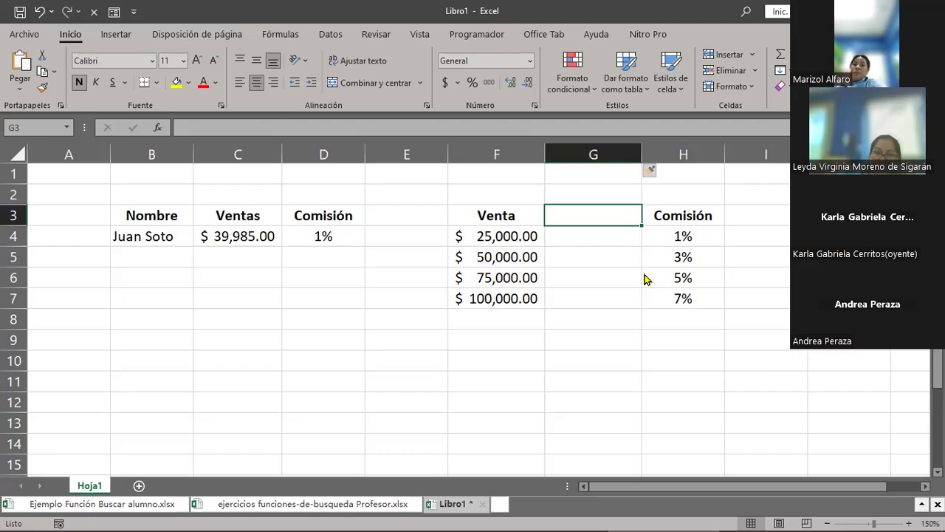
Enter the heading Productos in G3 and Vehículos in G4.
type("pRODUCTOS")
key("BackSpace")
key("BackSpace")
key("BackSpace")
key("BackSpace")
key("BackSpace")
key("BackSpace")
key("BackSpace")
key("BackSpace")
key("BackSpace")
type("Productos")
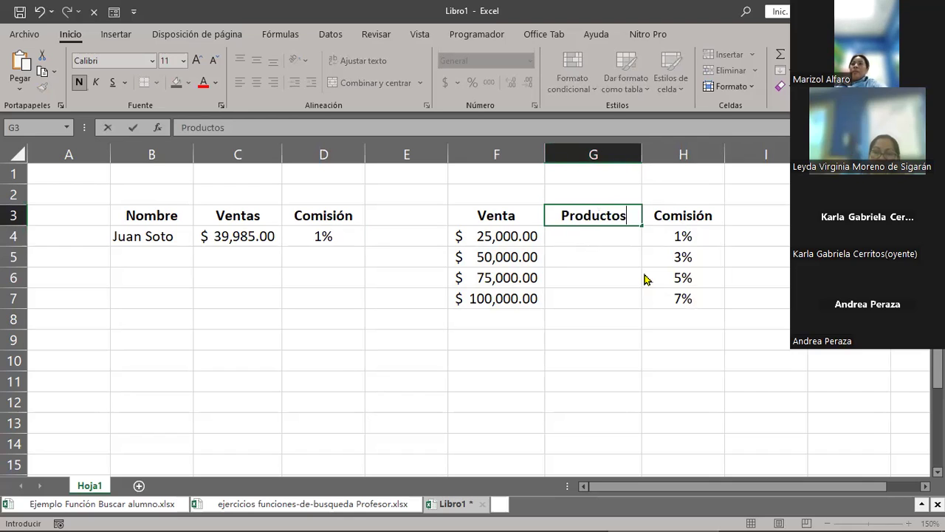
key("Return")
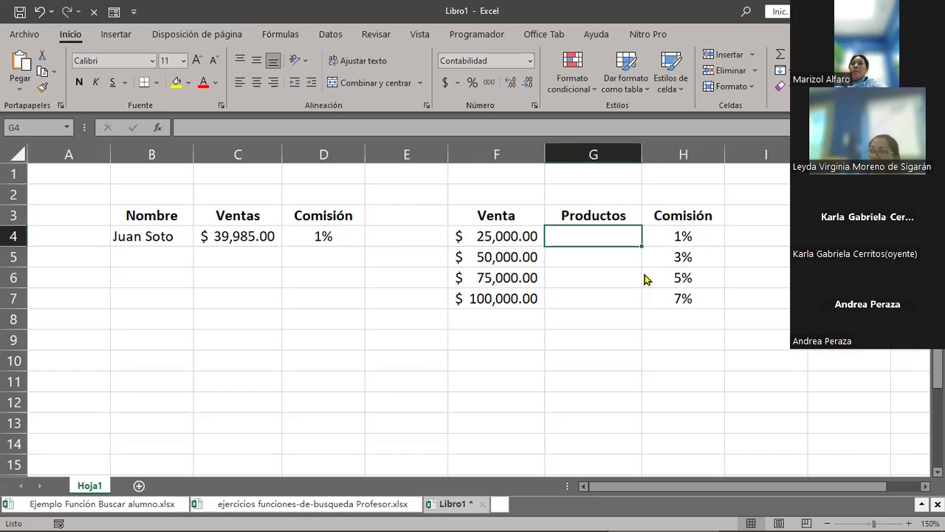
type("Vehículos")
key("Return")
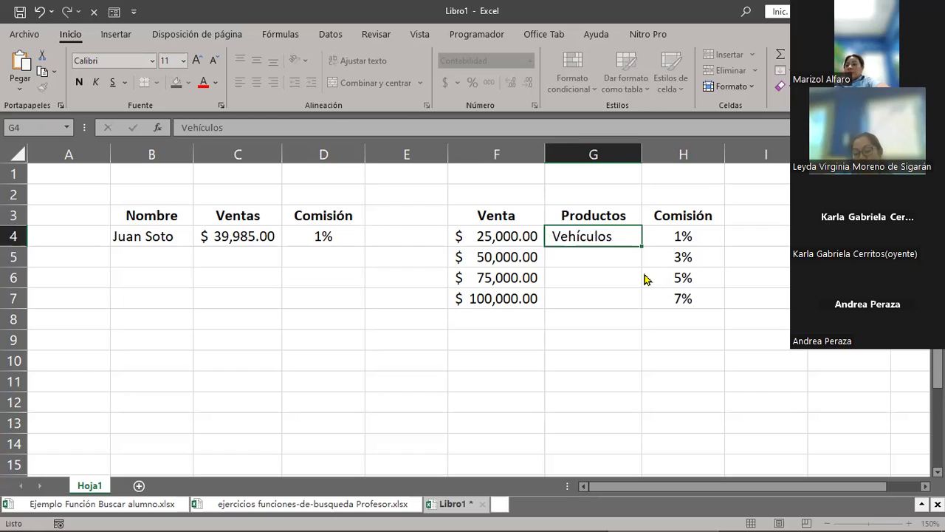
Add Motos, Camiones and Autobuses in G5:G7.
type("Motos")
key("Return")
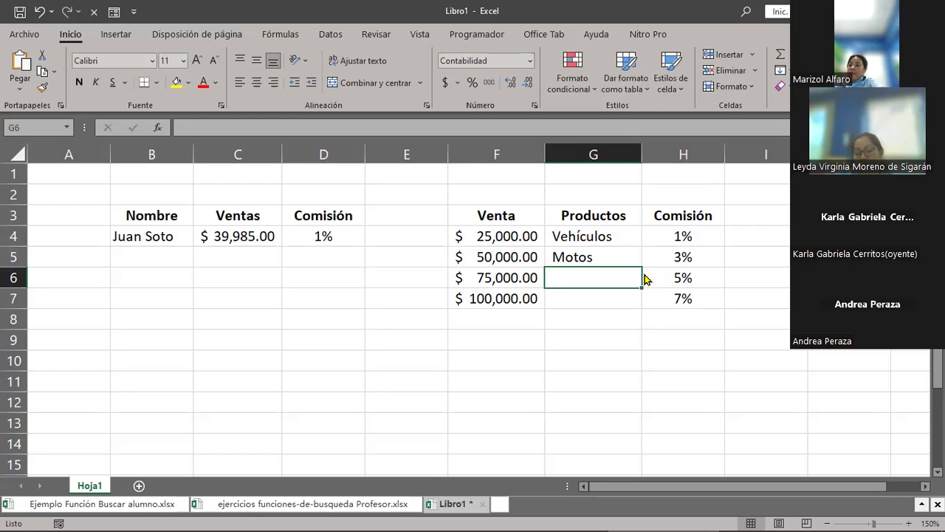
type("Camiones")
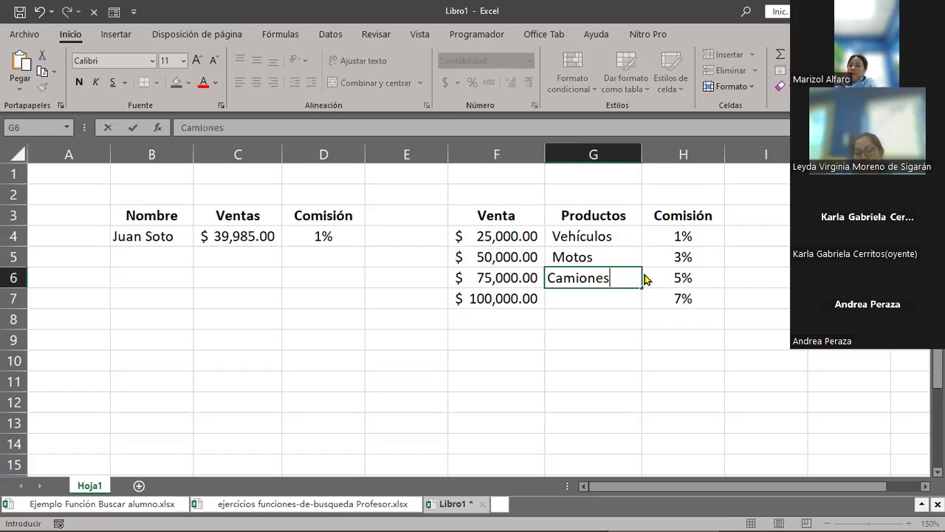
key("Return")
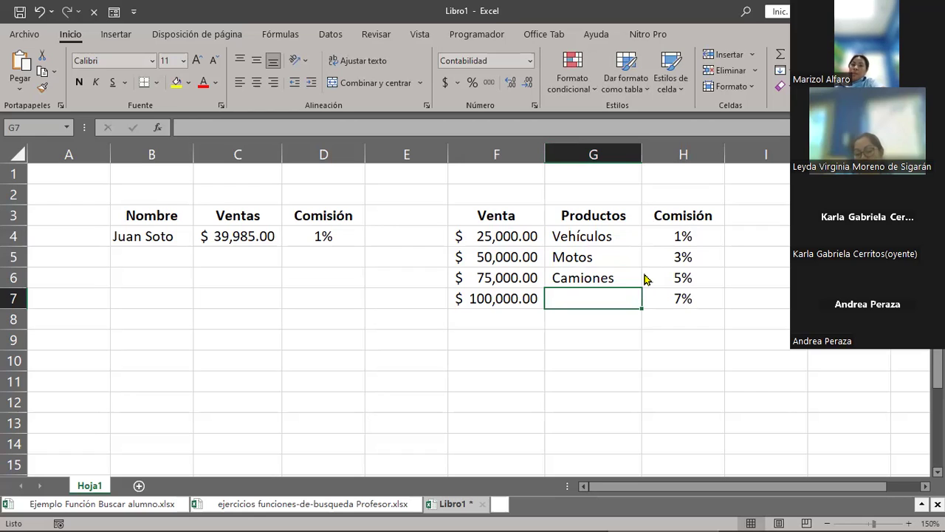
type("Autobv")
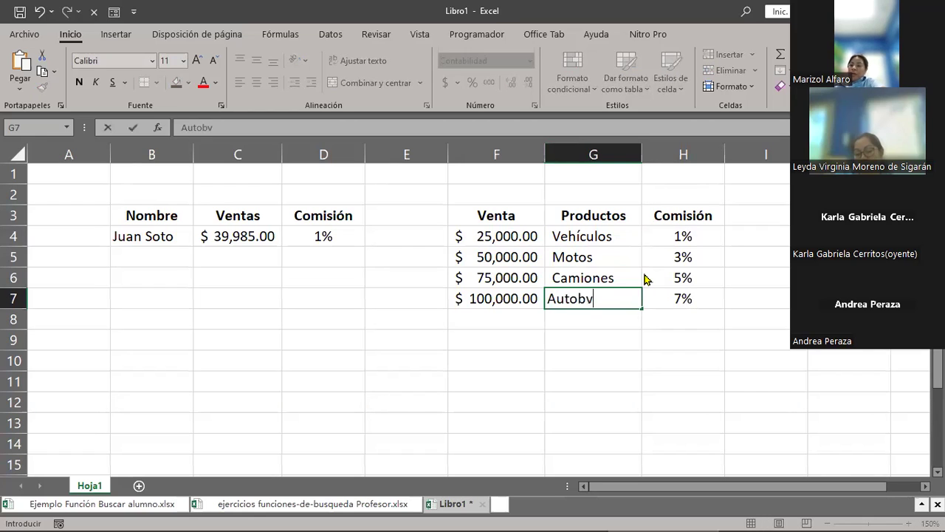
key("BackSpace")
type("uses")
key("ctrl+Return")
key("Return")
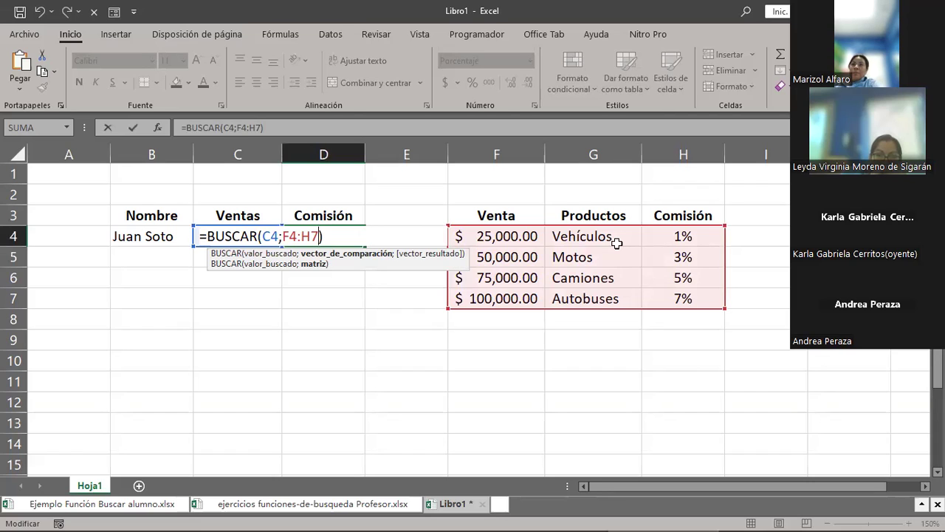
Commit the widened formula =BUSCAR(C4;F4:H7) in D4.
key("Return")
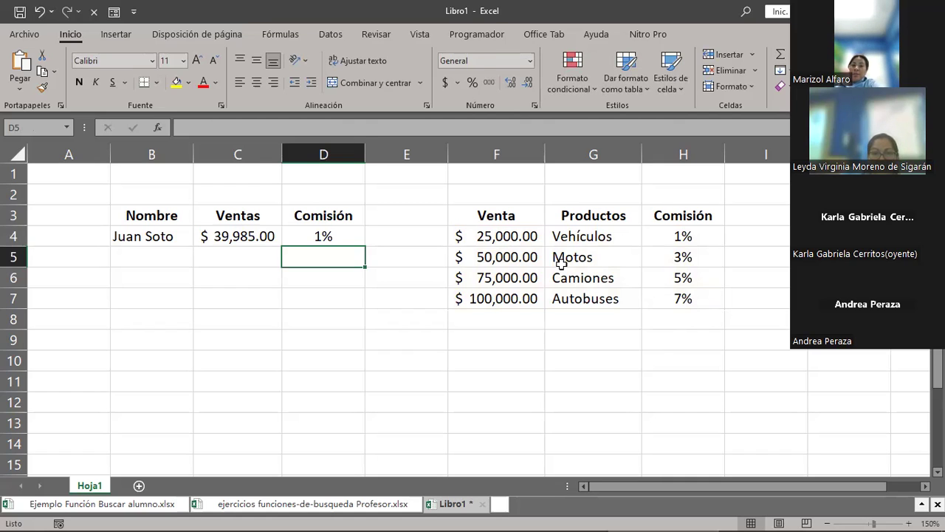
Enter 75,000 as the sale in C4, raising the commission to 5%.
key("Up")
key("Left")
type("75,000")
key("Return")
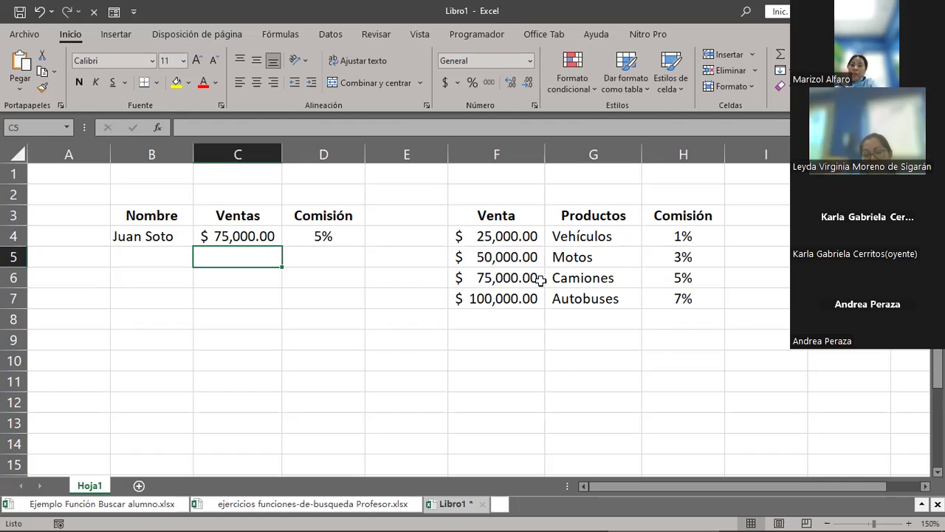
Review the product names G4:G7, the rates H4:H7 and the heading G3.
key("ctrl+z")
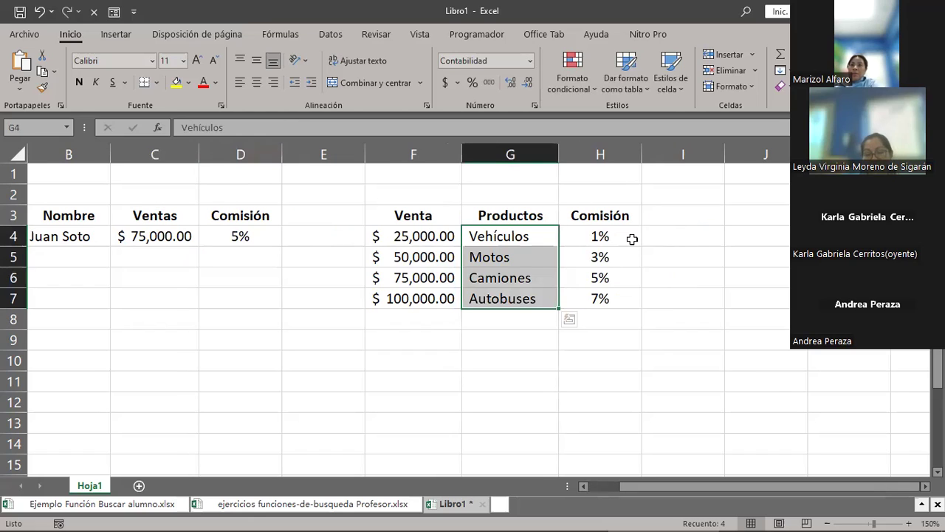
key("ctrl+z")
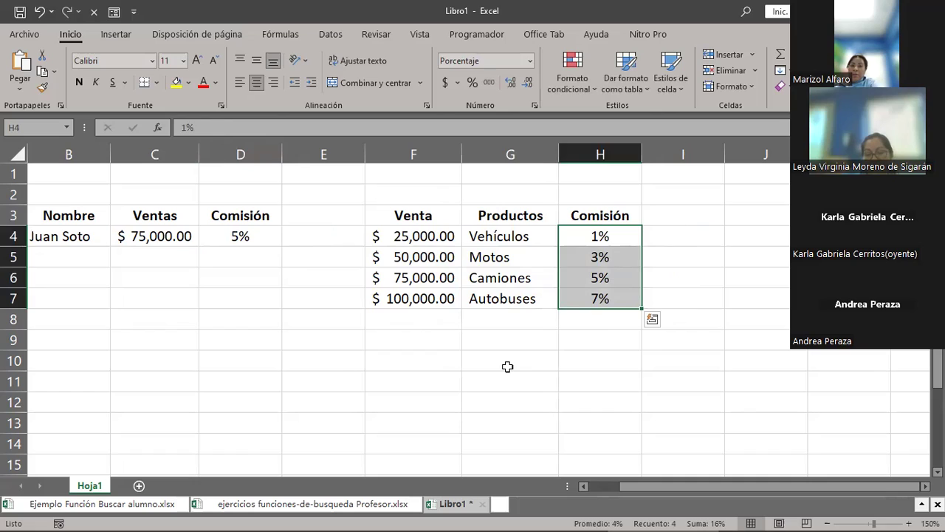
key("ctrl+z")
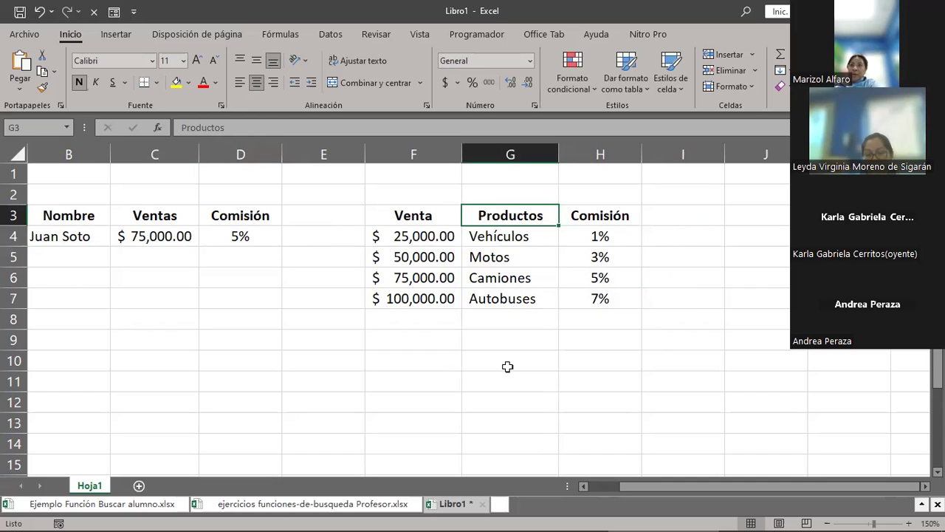
Relabel G3 as Impuesto and enter 10%, 15%, 20% and 25% in G4:G7.
type("Impuesto")
key("Return")
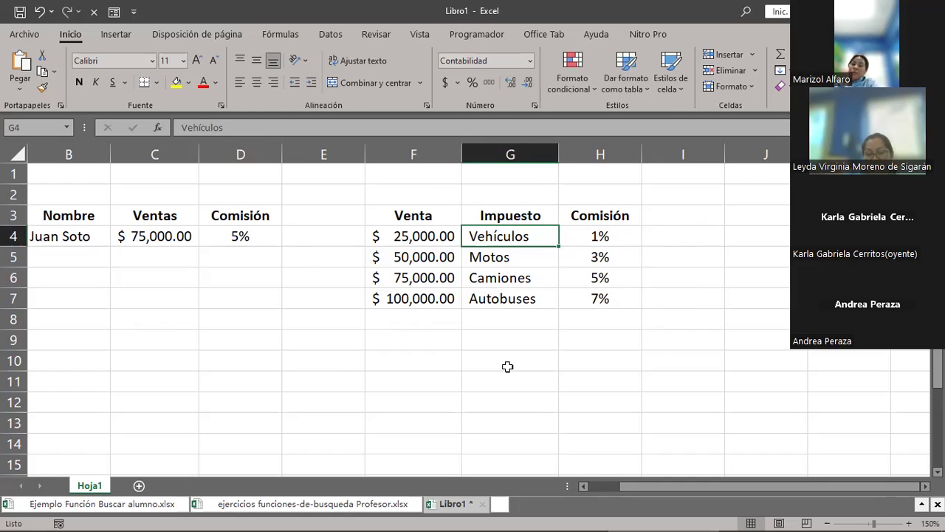
type("10")
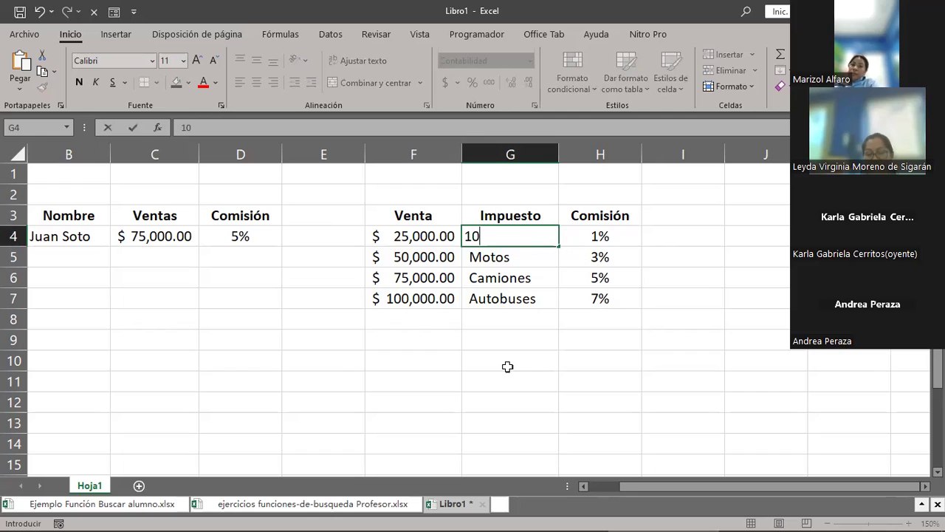
type("%")
key("Return")
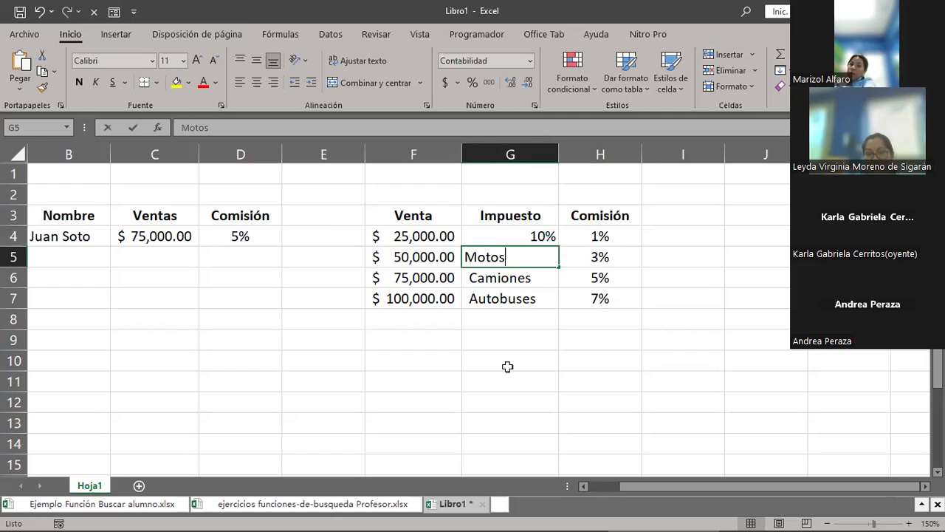
type("15%")
key("Return")
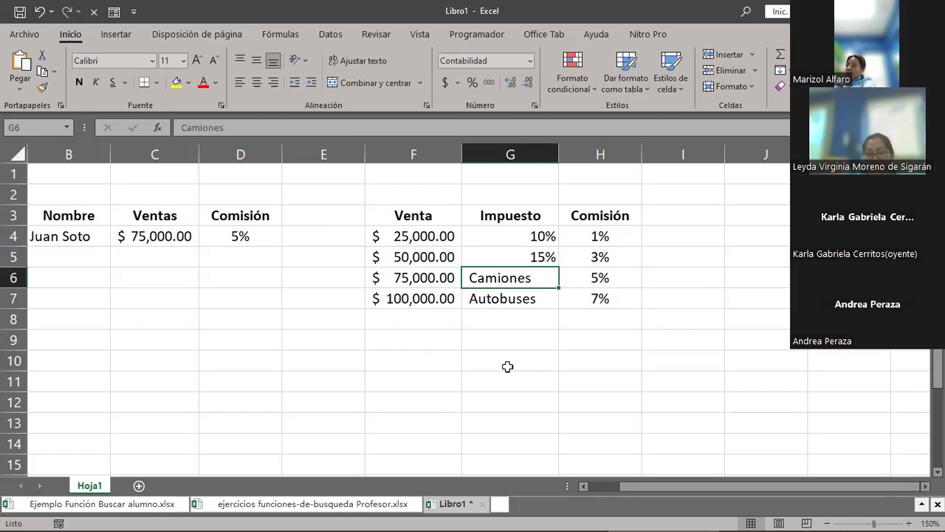
type("20")
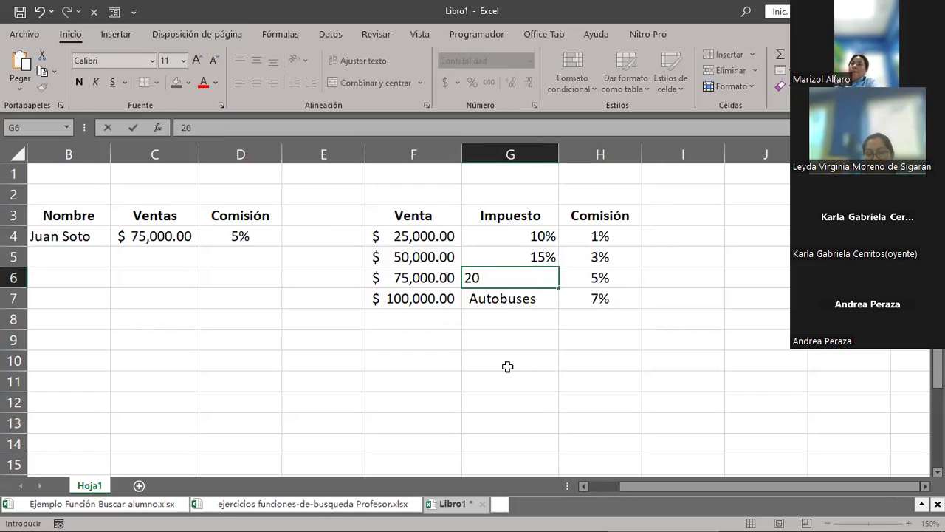
type("%")
key("Return")
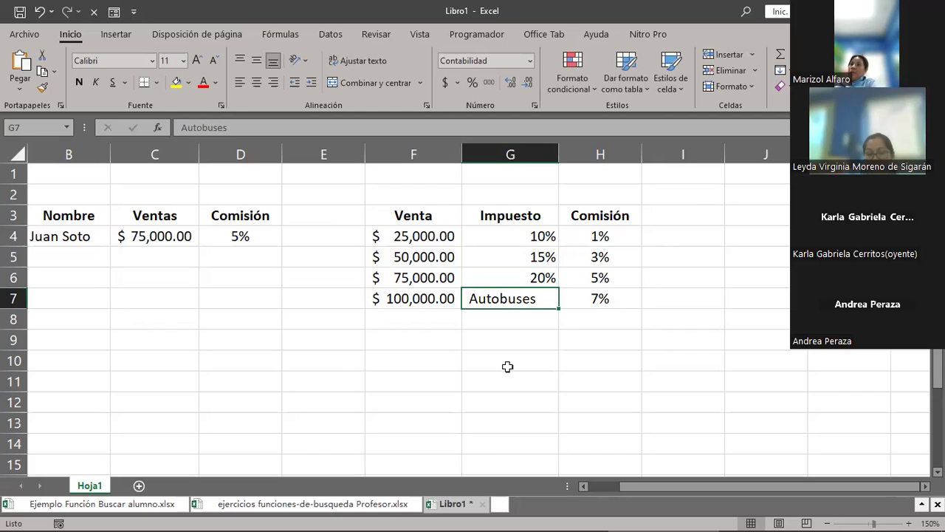
type("25")
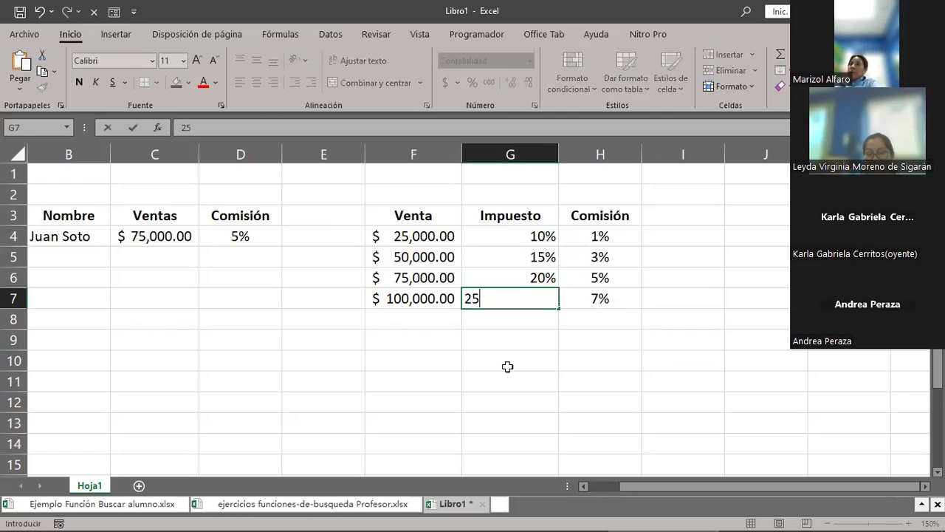
type("%")
key("Return")
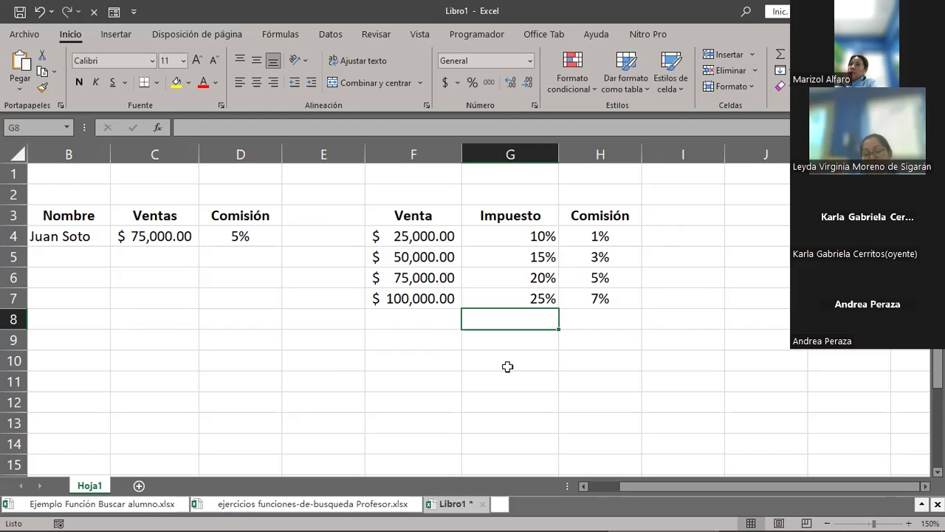
Re-enter D4 as =BUSCAR(C4;F4:H7), returning 5%, then select the Impuesto column G3:G7.
key("ctrl+z")
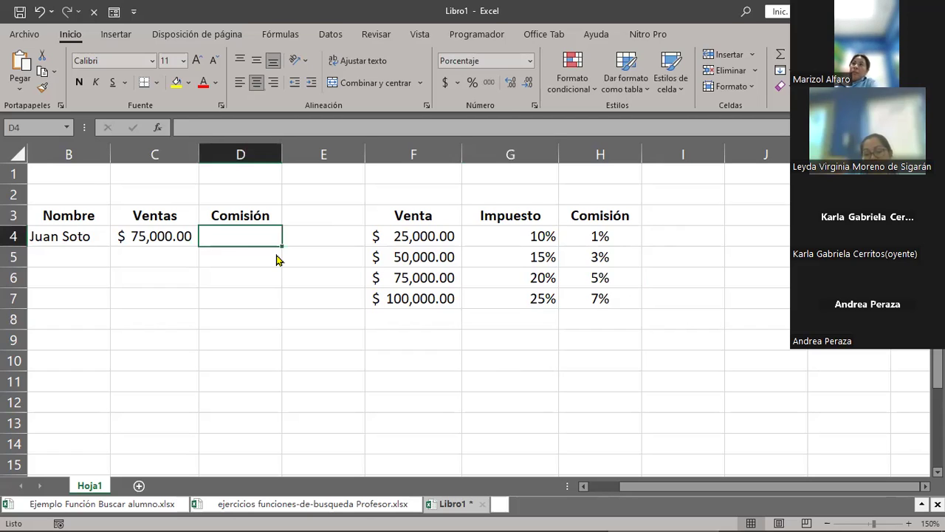
type("=")
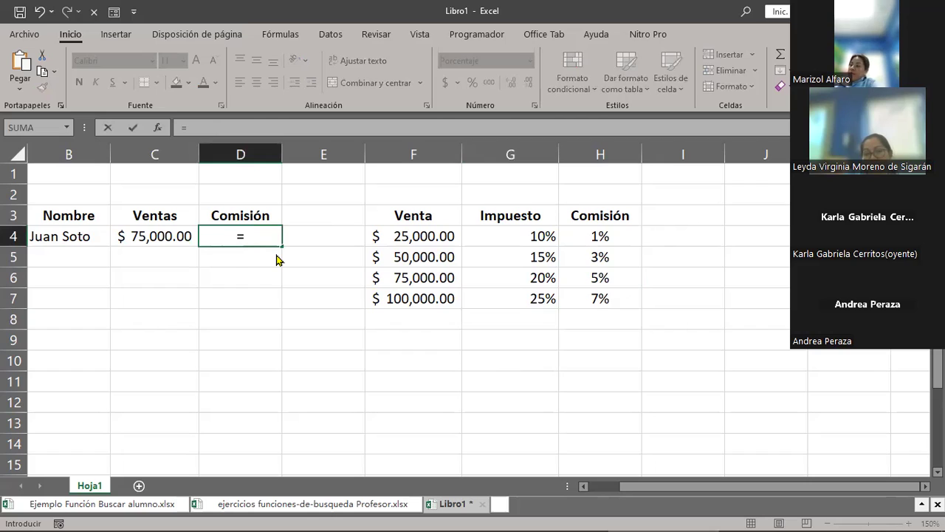
type("buscar")
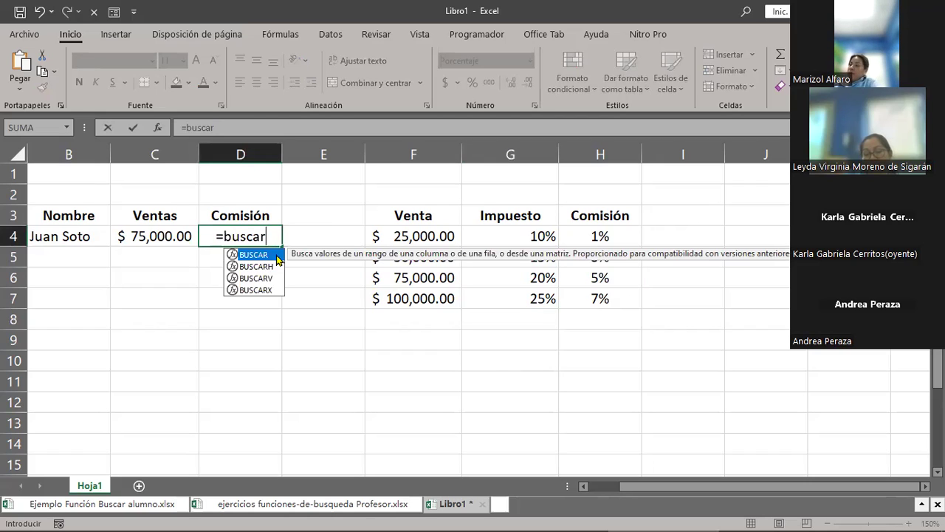
key("BackSpace")
key("BackSpace")
key("BackSpace")
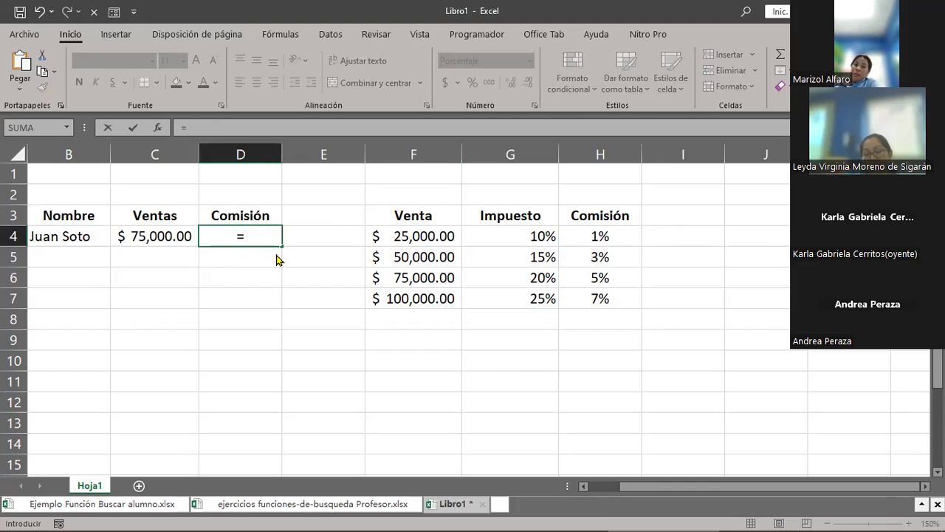
type("BUSCAR(")
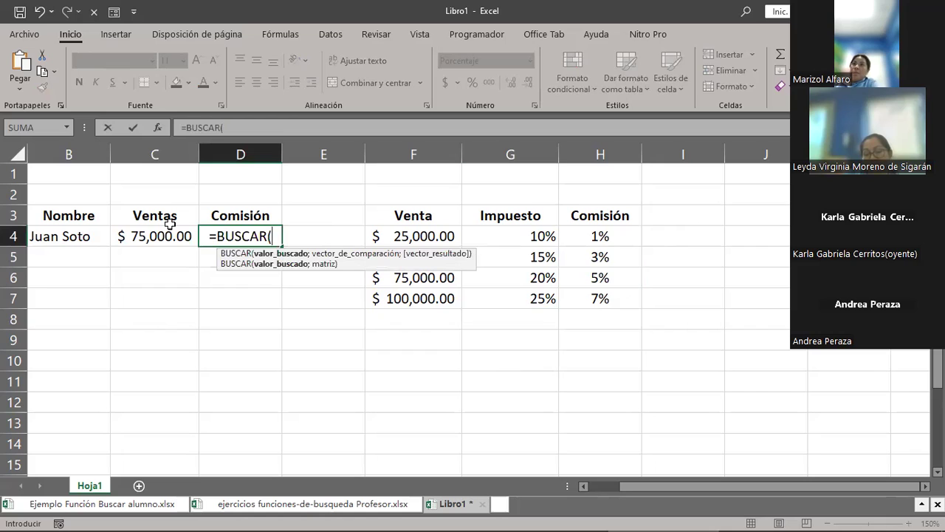
key("Left")
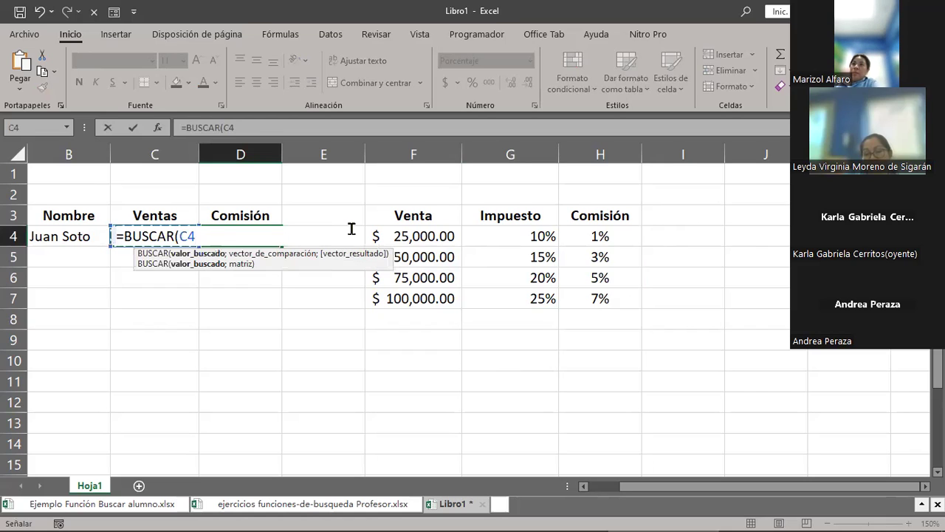
type(";")
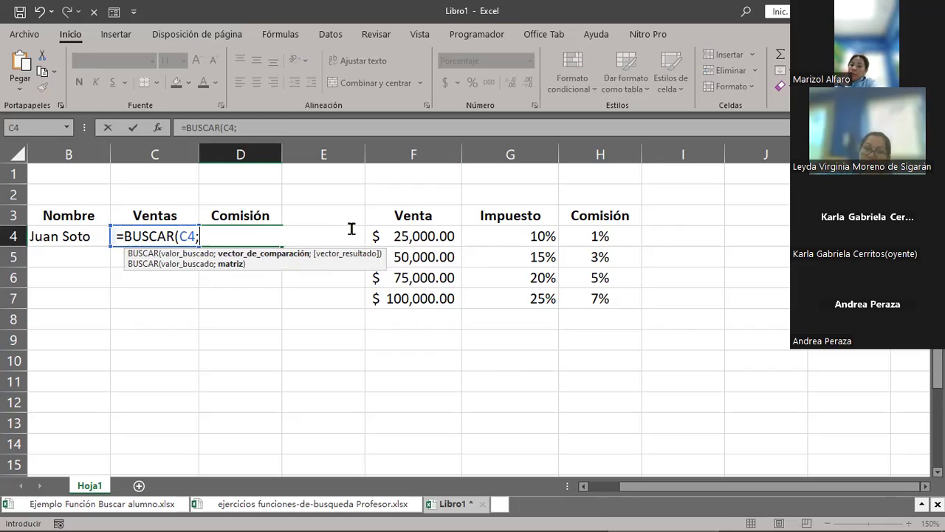
left_click_drag(427, 233, 596, 300)
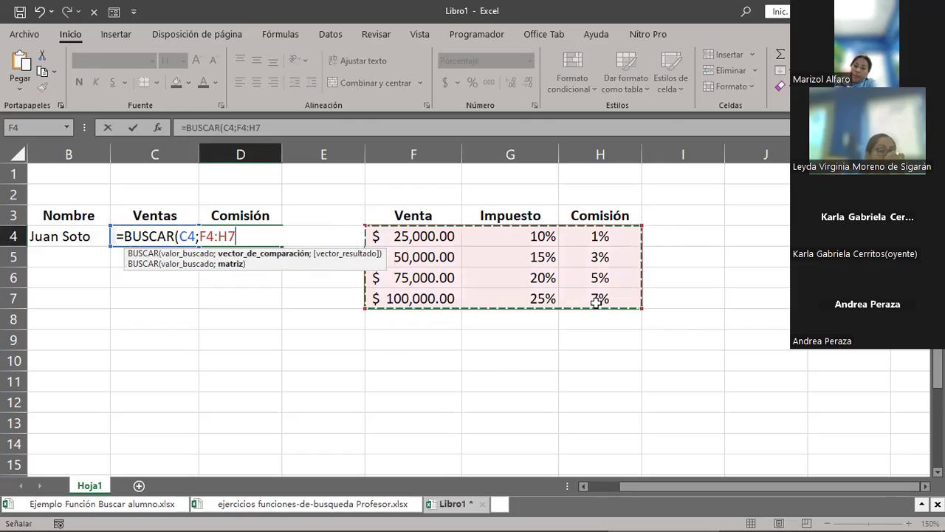
type(")")
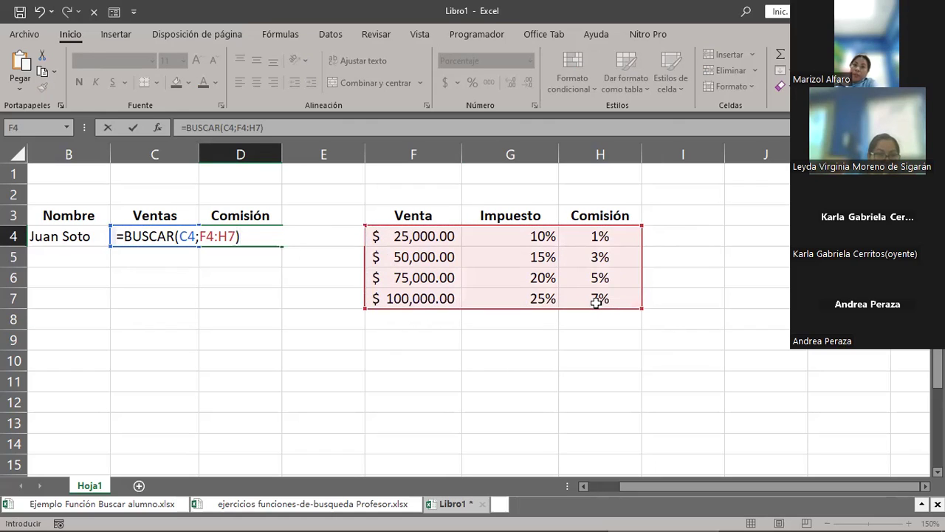
key("Return")
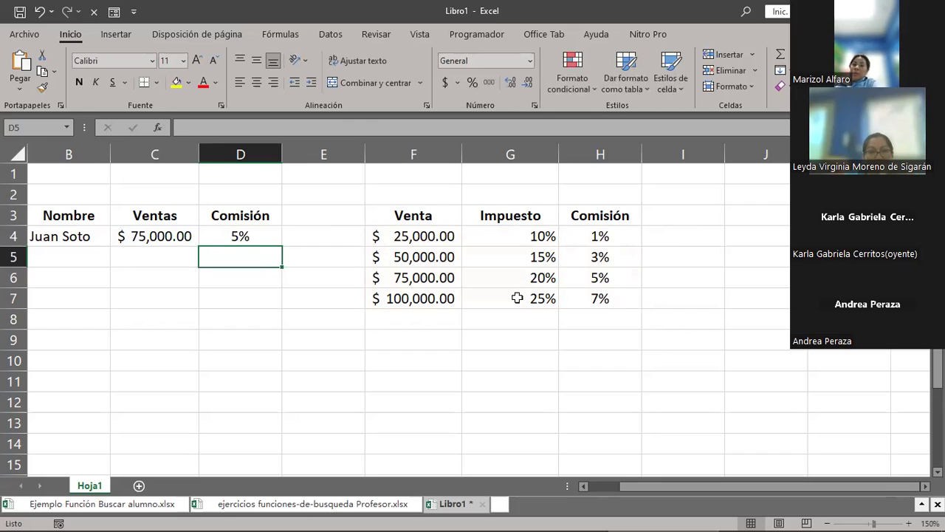
left_click_drag(509, 214, 517, 297)
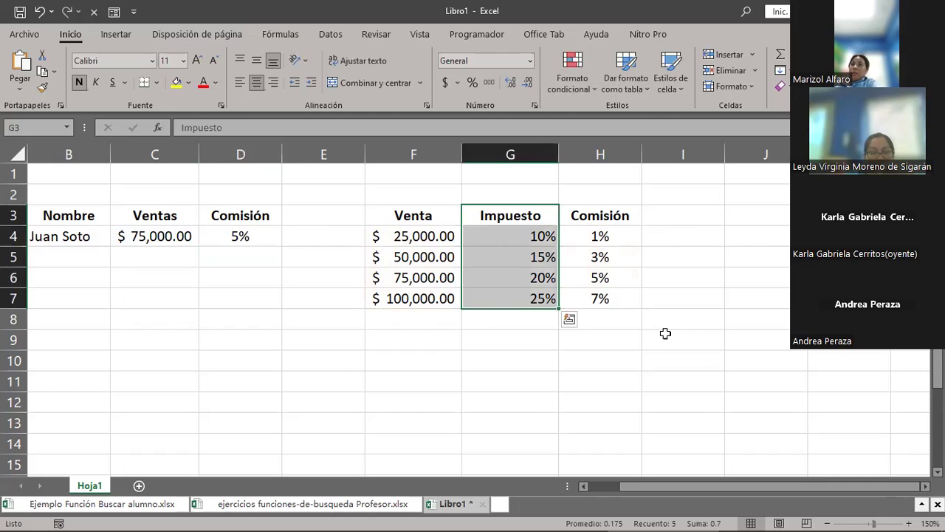
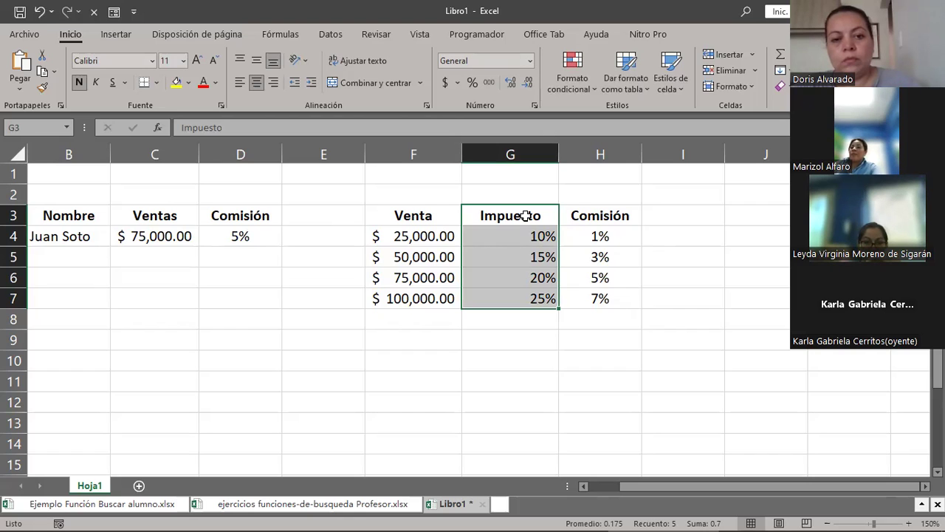
Select the Comisión column values alongside the Venta amounts in the rate table.
left_click(628, 219)
key("ctrl+shift+Down")
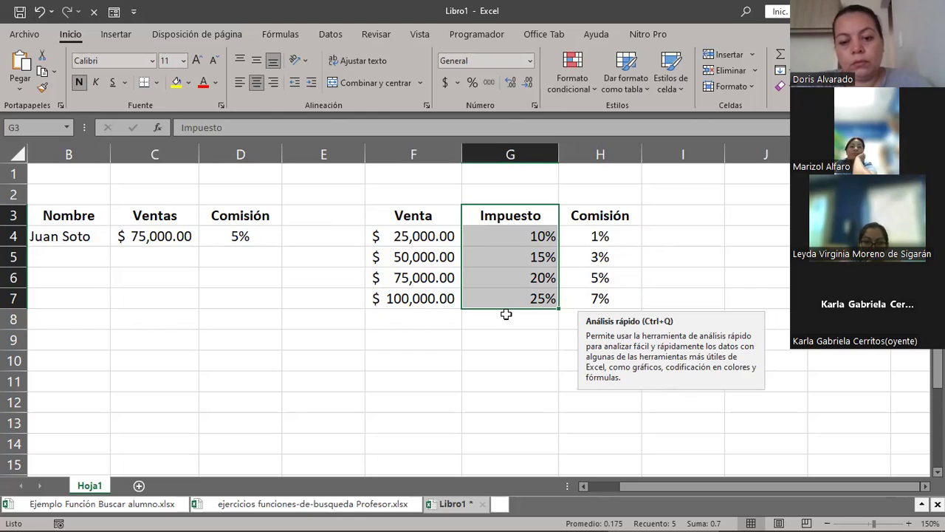
key("shift+Left")
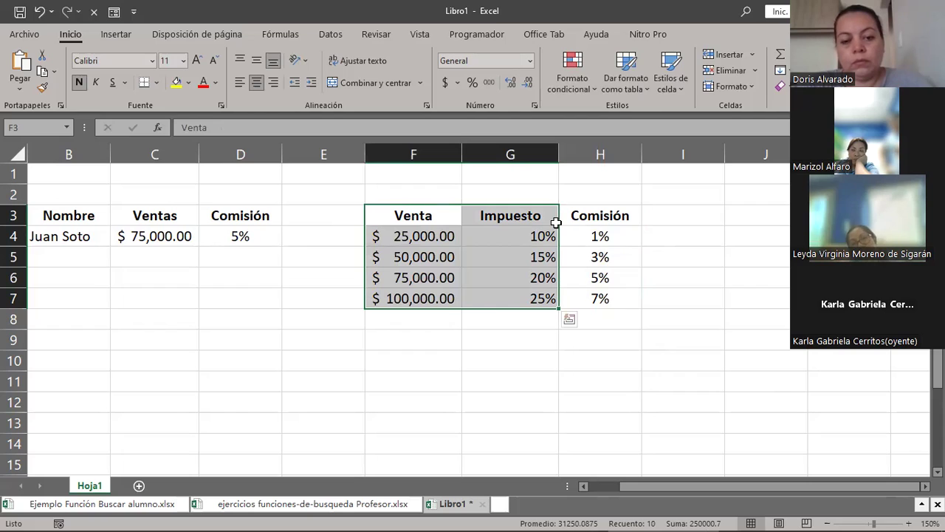
key("shift+Right")
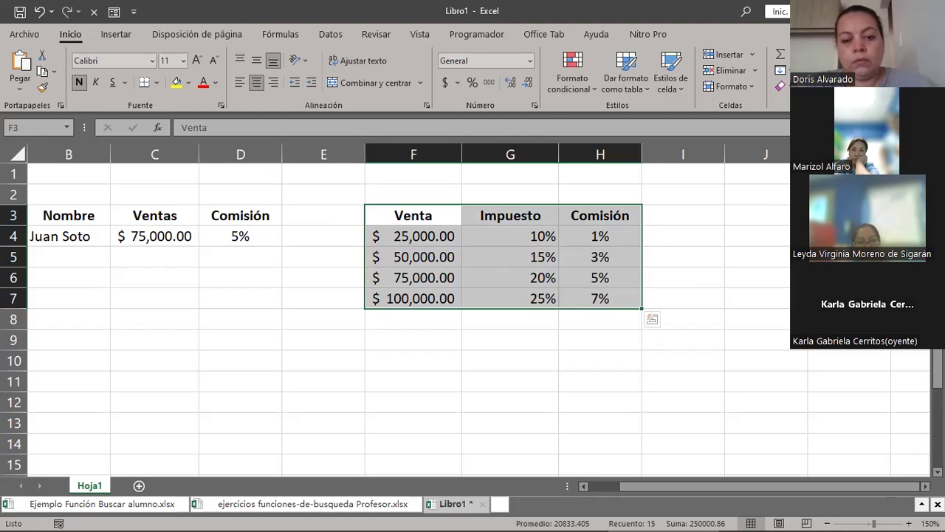
key("Escape")
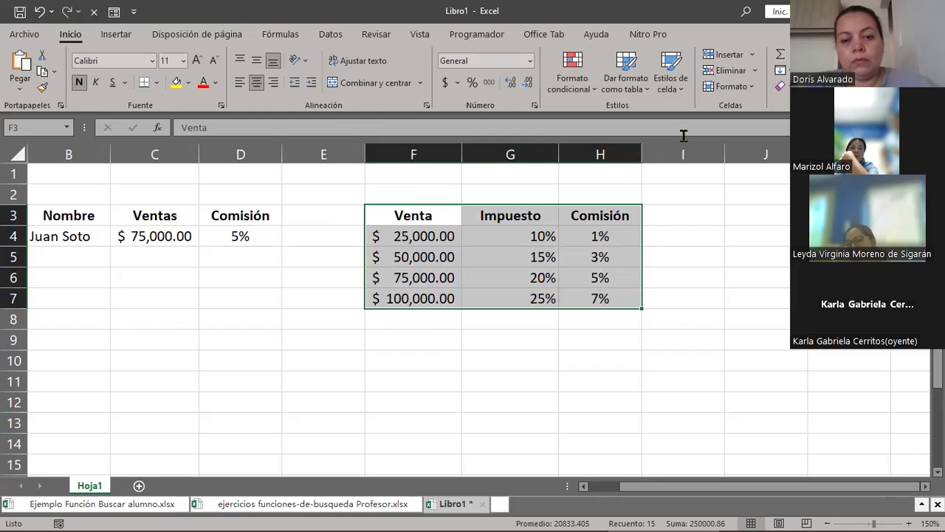
Delete Comisión column H, then highlight the Venta/Impuesto table and Impuesto percentages.
left_click(600, 154)
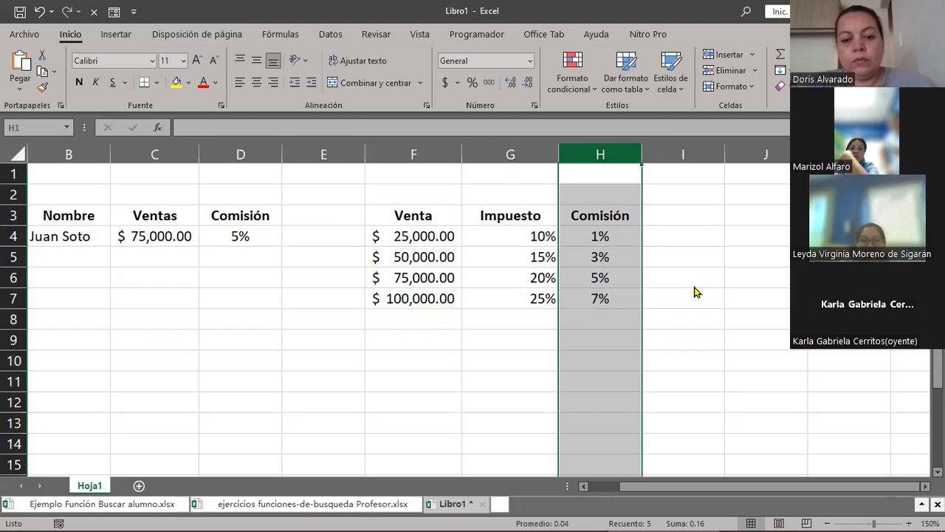
key("ctrl+minus")
left_click(244, 236)
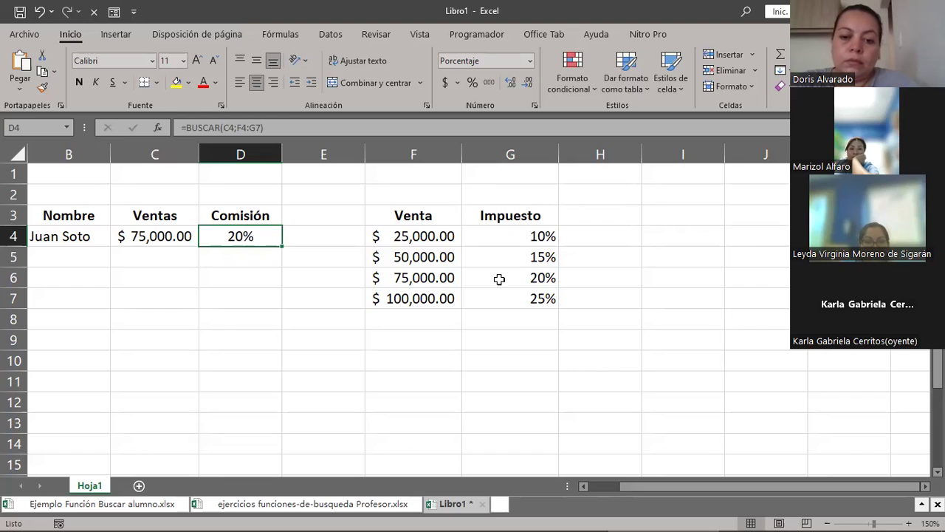
key("ctrl+a")
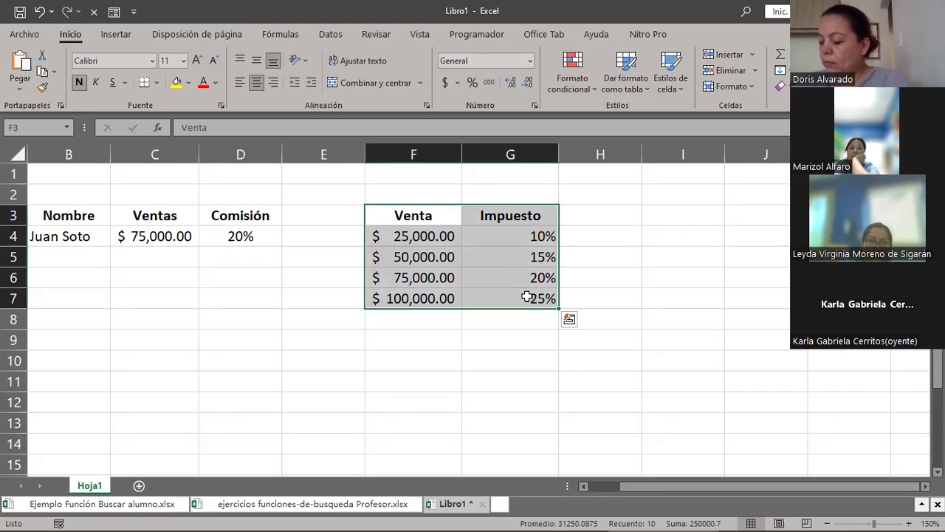
left_click_drag(511, 215, 526, 298)
key("ctrl+c")
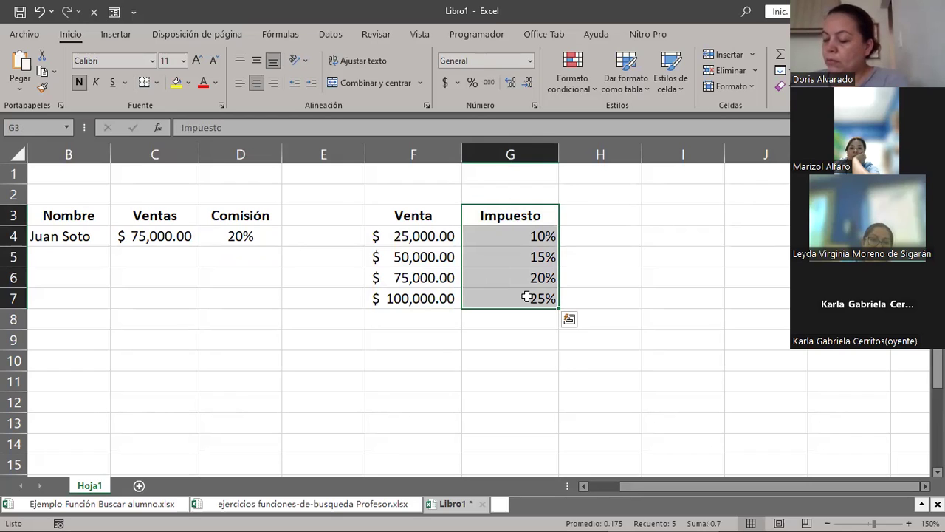
Move the Impuesto block from column G to column I, leaving G and H empty.
left_click(520, 151)
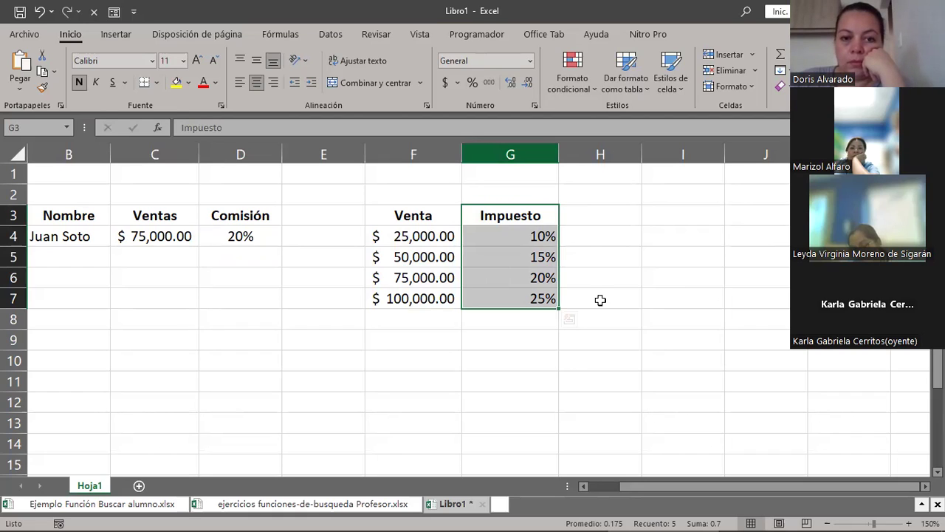
left_click(700, 213)
key("ctrl+v")
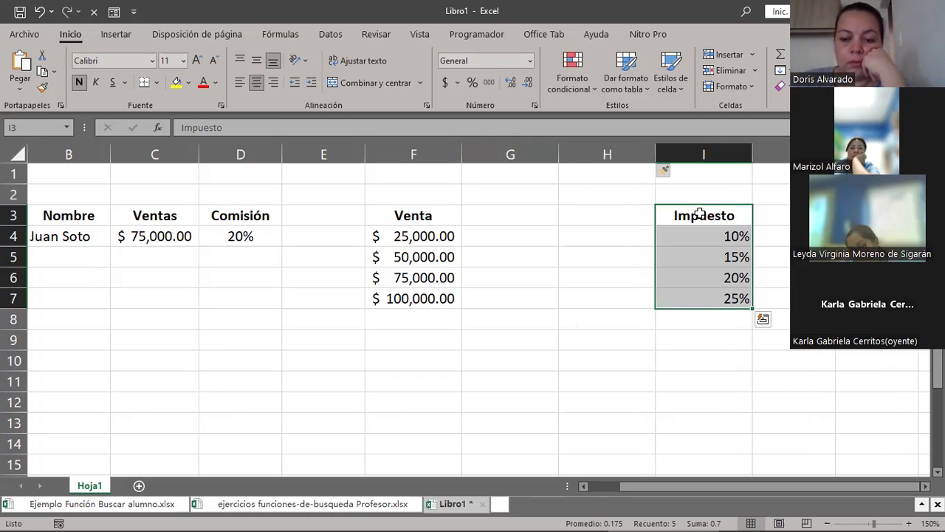
Fill G3:G7 with header FGSDF and entries GHHFGH, DFGH, DFGH, GDFGF.
key("Left")
key("Left")
type("FGSDF")
key("Return")
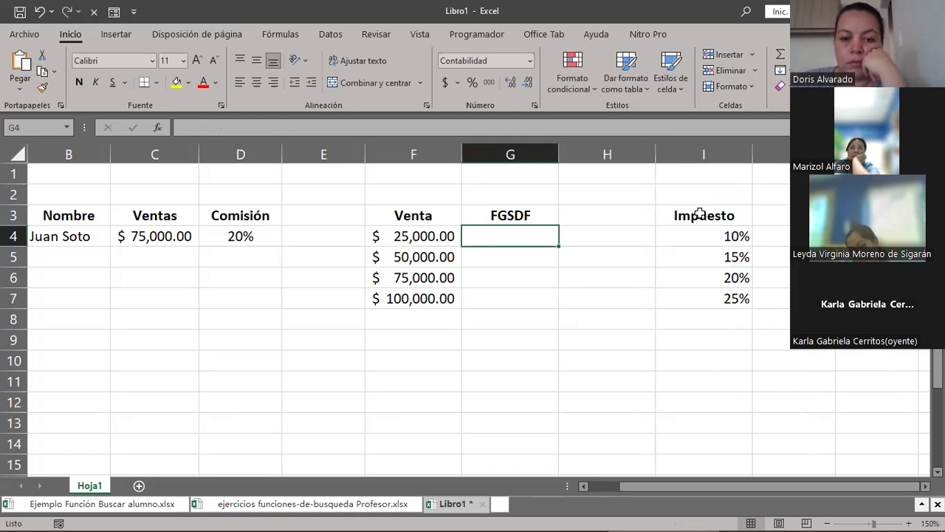
type("GHHFGH")
key("Return")
type("DFGH")
key("Return")
type("DFGH")
key("Return")
key("Up")
key("Down")
type("GDFGF")
key("Up")
key("Up")
key("Up")
key("Up")
key("Up")
key("Down")
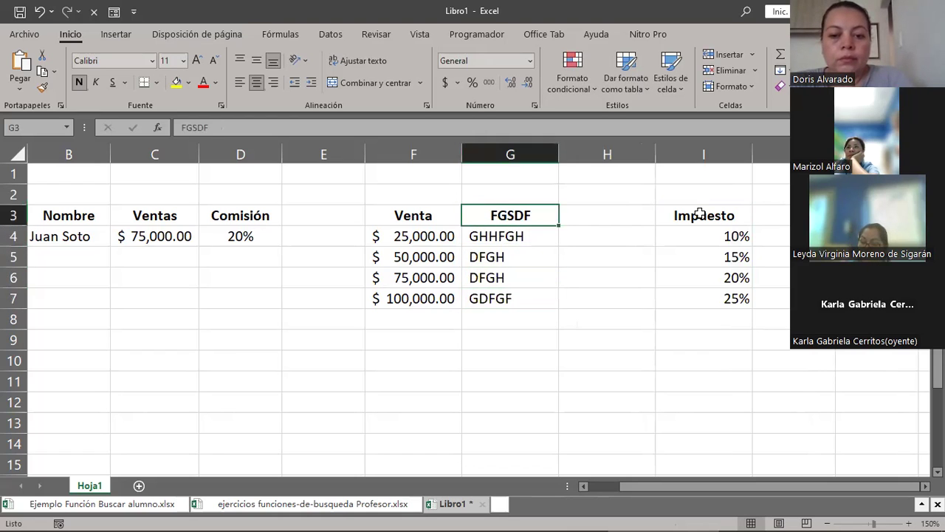
Fill H3:H7 with header ERTERT and amounts 64, 565, 343, 656.
key("Right")
type("ERTERT")
key("Return")
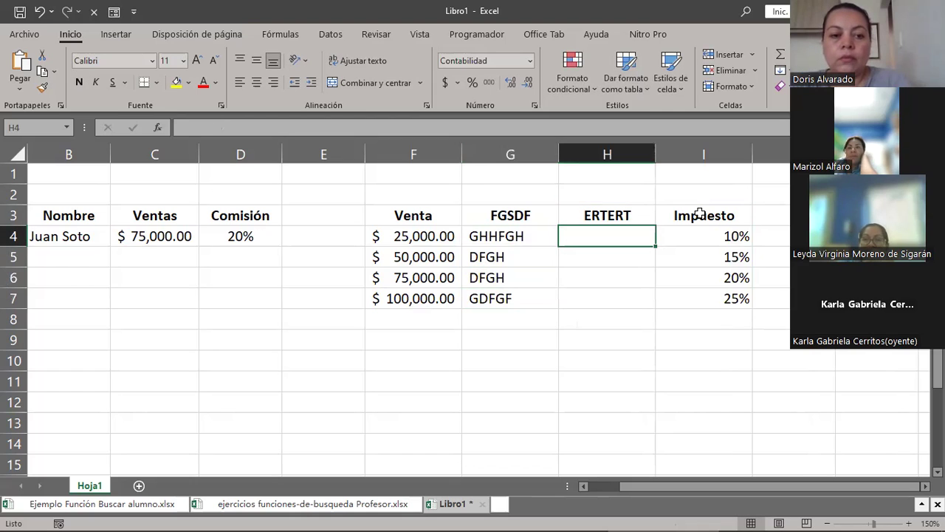
type("64")
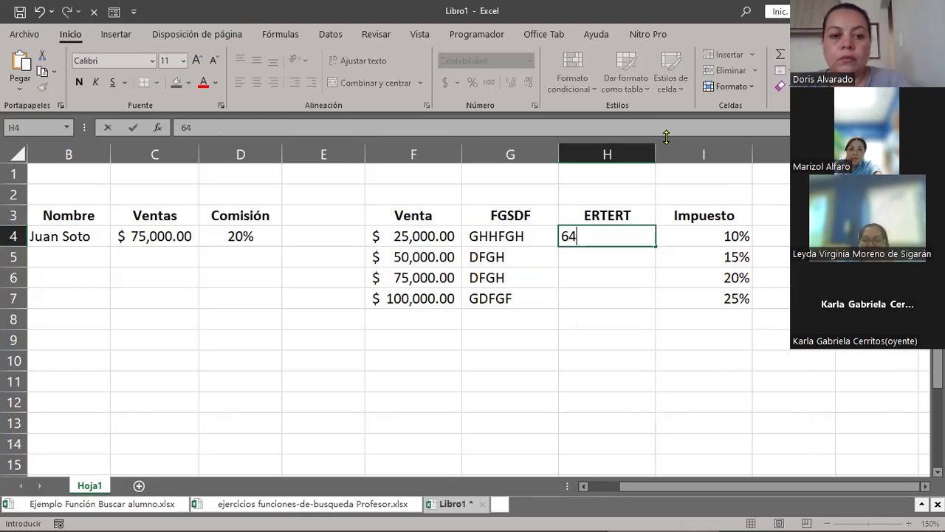
key("Return")
type("565")
key("Return")
type("343")
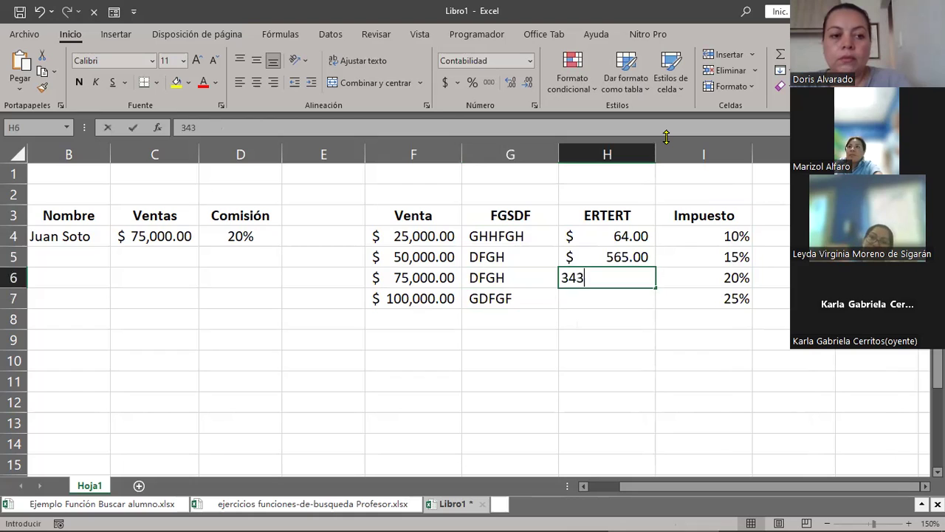
key("Return")
type("656")
key("Return")
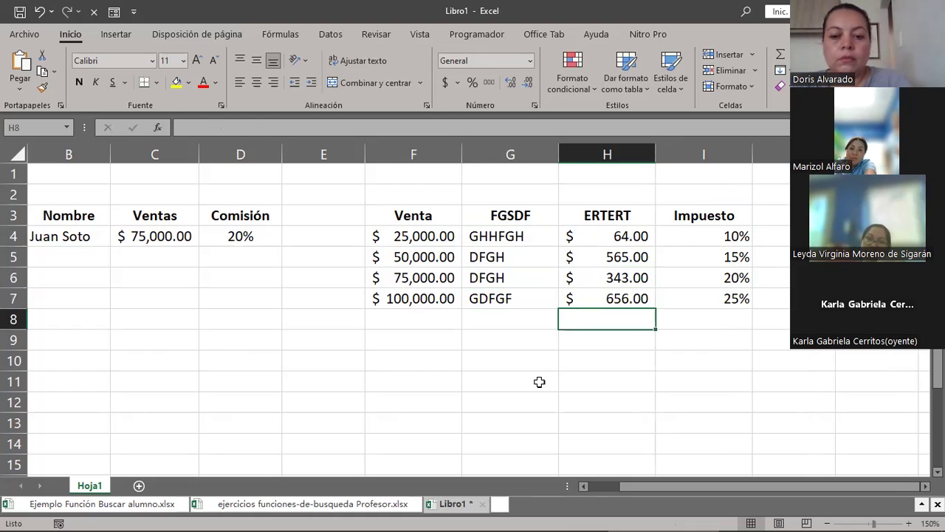
key("Up")
key("Up")
key("Up")
key("Left")
key("Left")
key("Left")
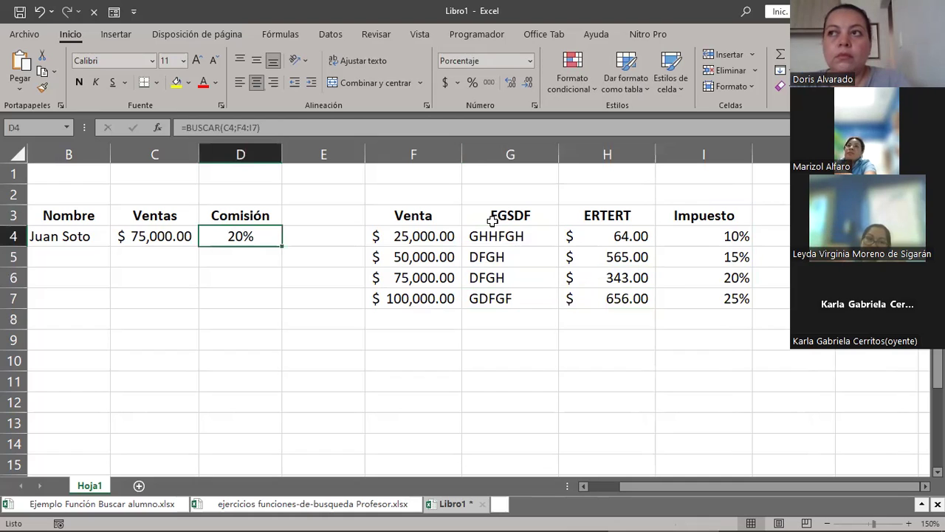
Highlight the Venta values in column F and the Impuesto percentages in column I.
key("Up")
key("Right")
key("Right")
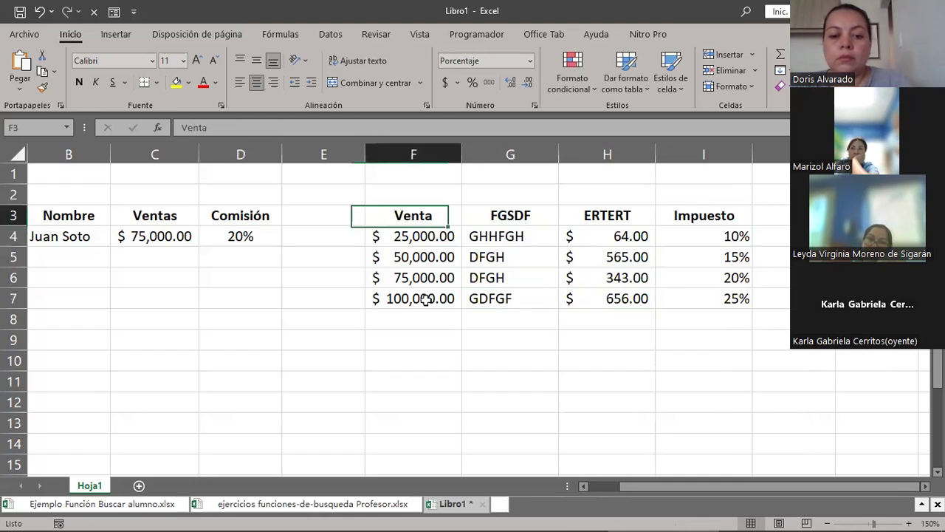
left_click(426, 298, "shift")
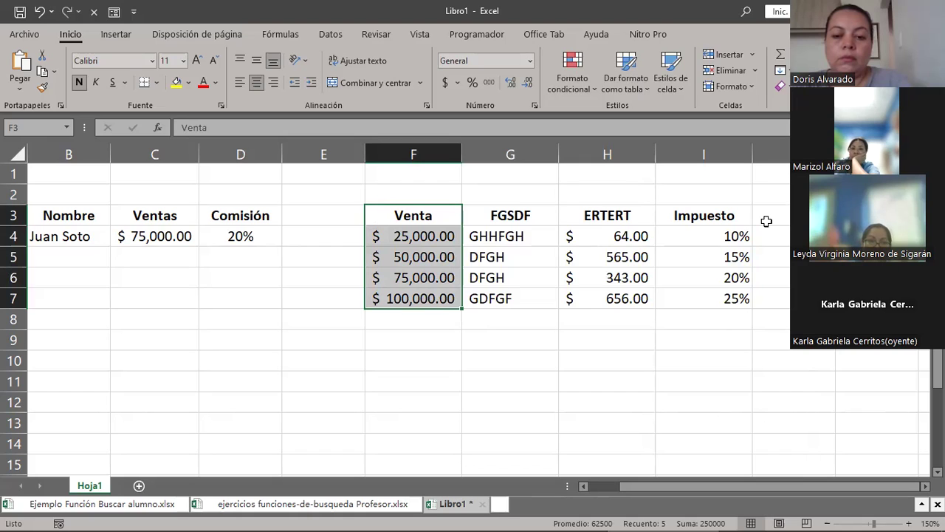
left_click_drag(704, 215, 703, 298)
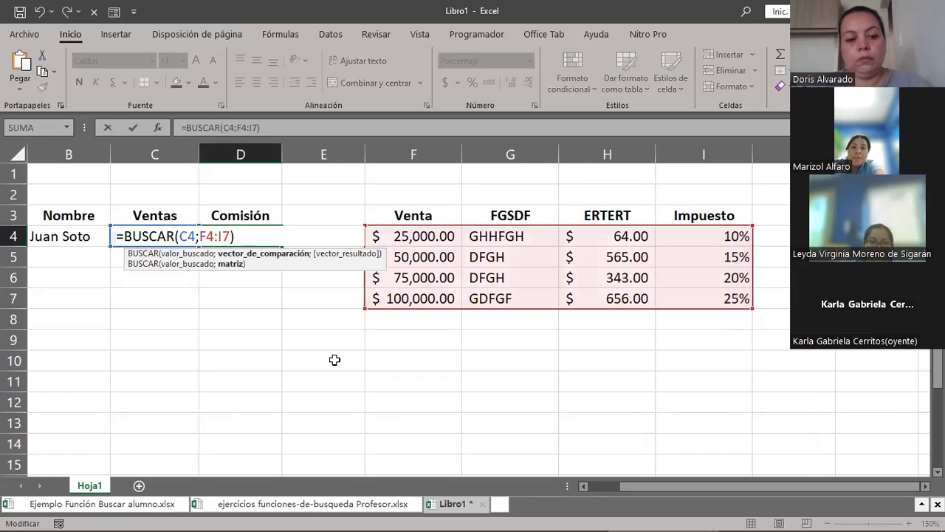
Rewrite D4 as =BUSCAR(C4;F4:F7;G4:G7), which returns DFGH.
key("BackSpace")
key("BackSpace")
key("BackSpace")
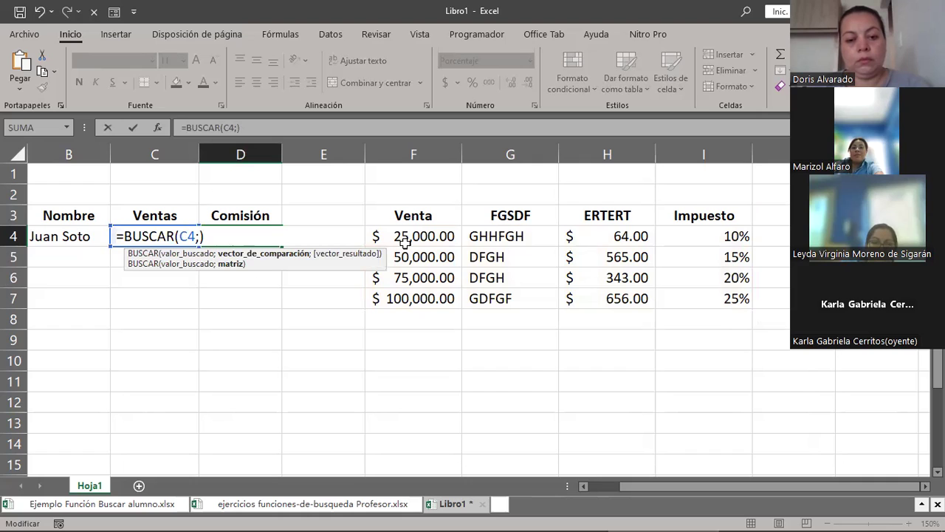
left_click_drag(404, 242, 413, 298)
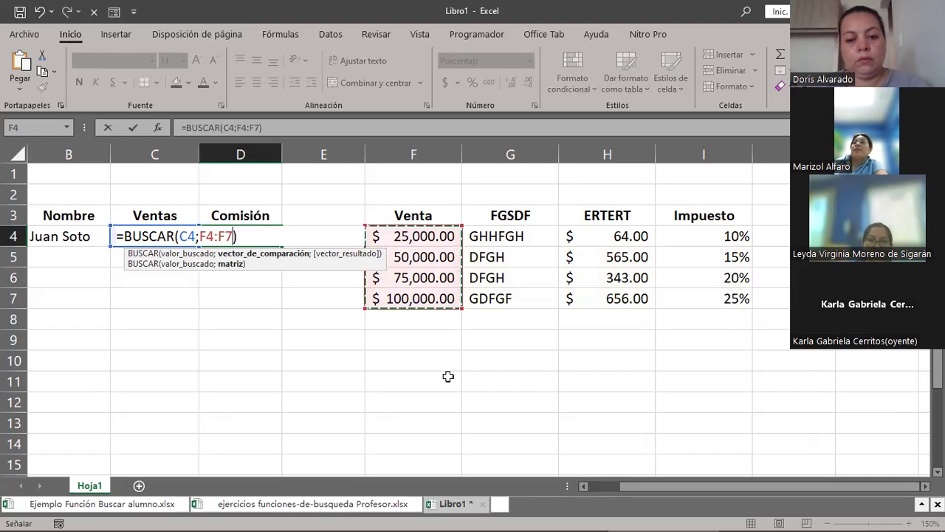
type(";")
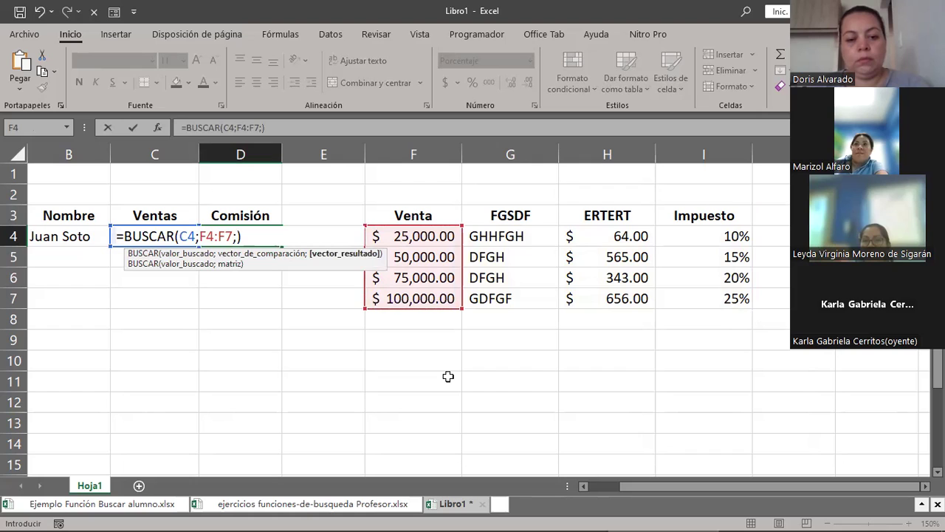
type("G4:G7")
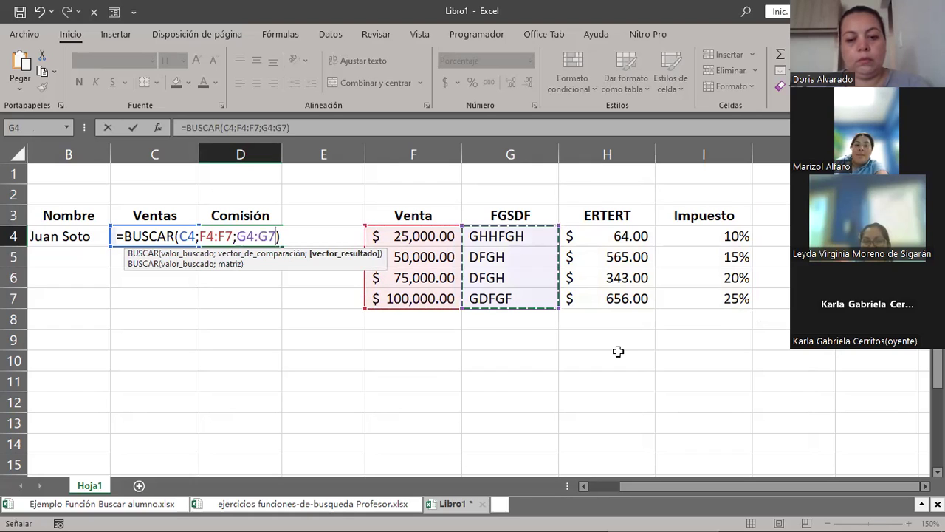
key("Return")
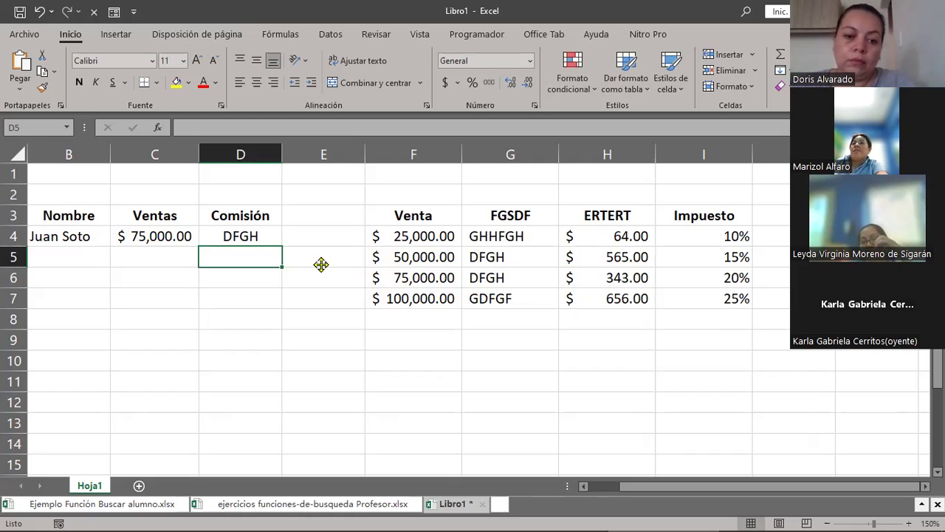
Switch D4's result range to H4:H7 and apply Contabilidad format, showing $343.00.
double_click(238, 236)
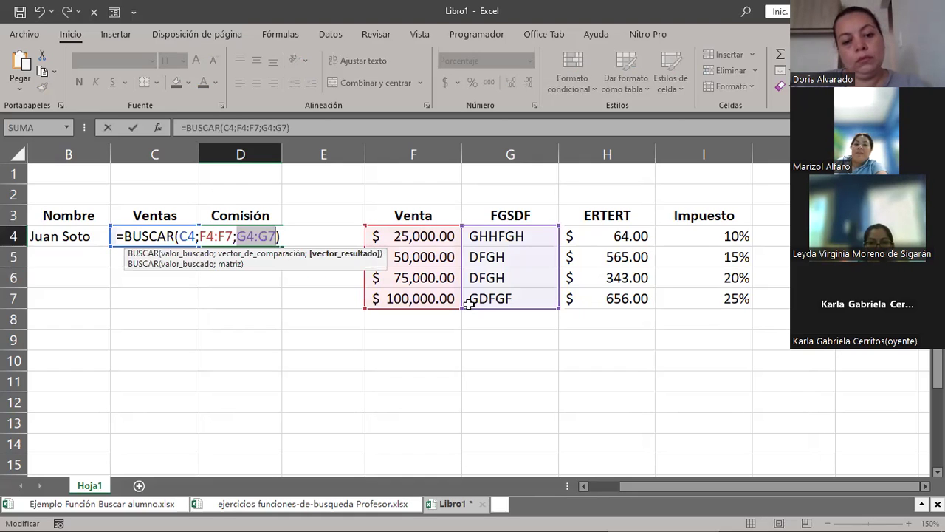
key("BackSpace")
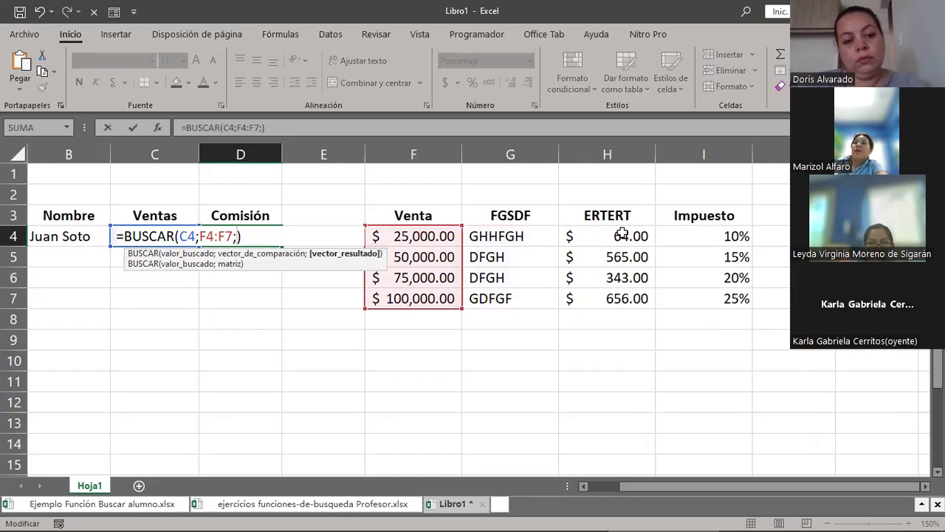
left_click_drag(621, 299, 622, 234)
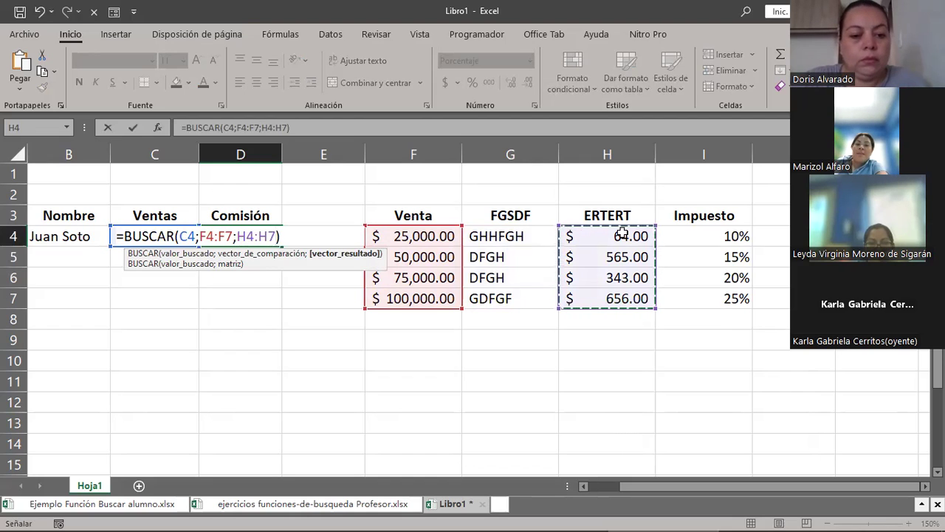
key("Return")
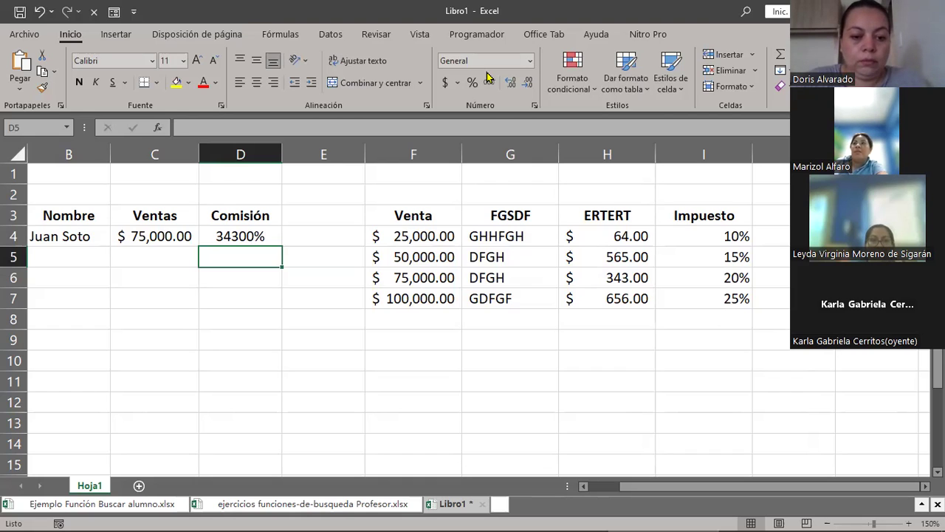
key("Up")
left_click(521, 61)
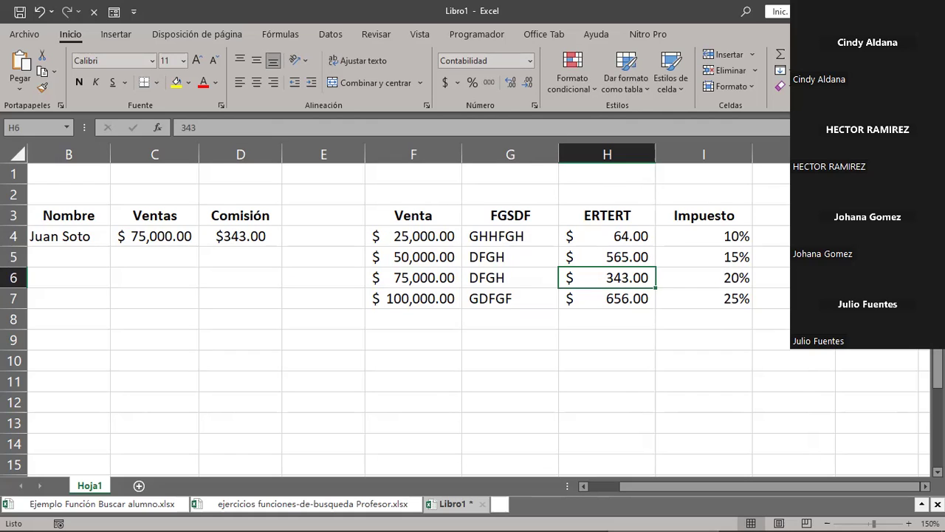
left_click(179, 233)
type("=BUSCAR(C4;F4:F7;I4:I7)")
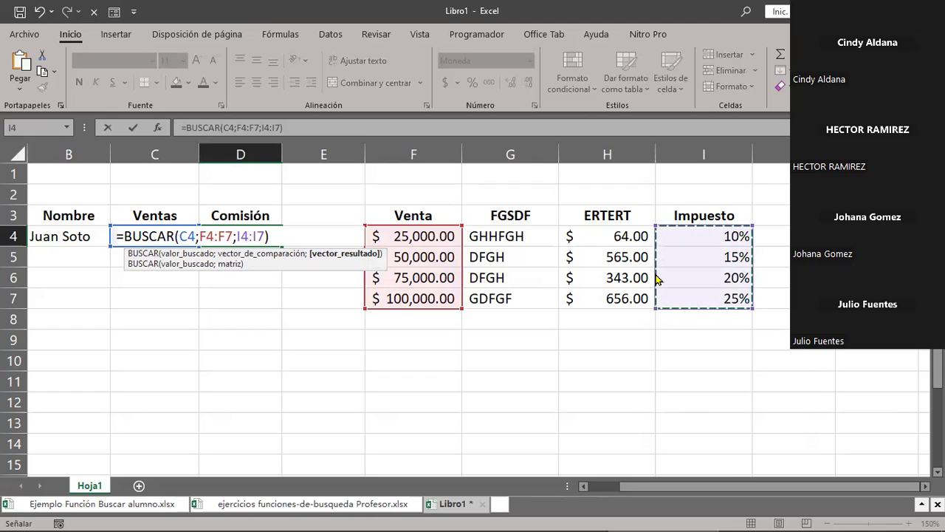
Confirm D4 with result range I4:I7 and format it as a percentage, showing 20%.
key("Return")
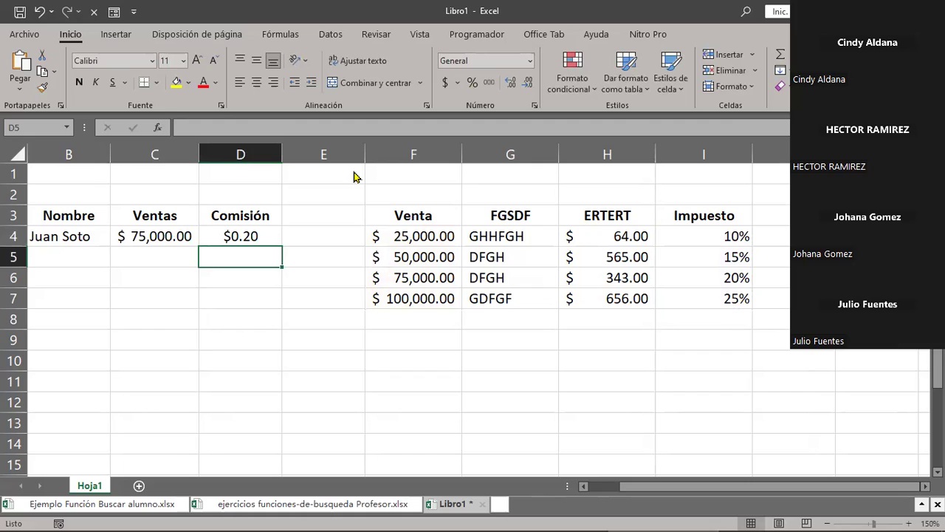
left_click(253, 238)
key("ctrl+shift+5")
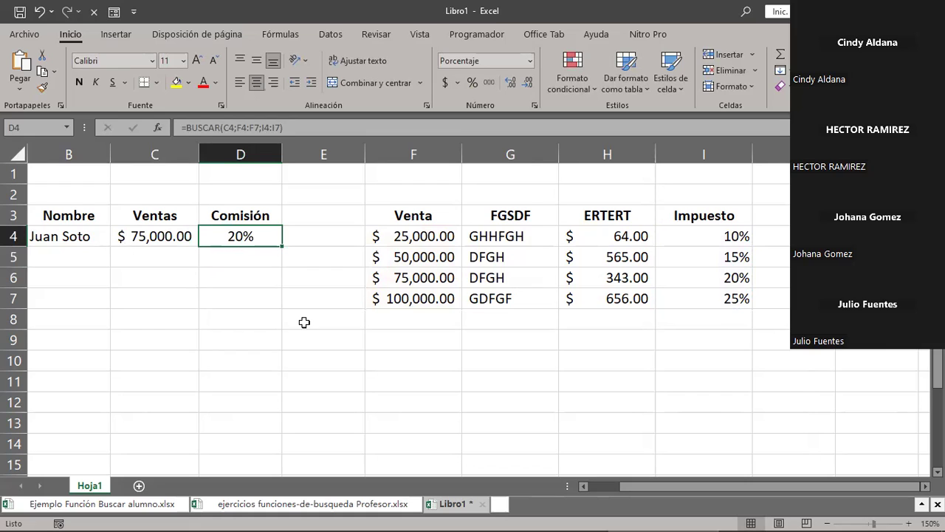
key("Left")
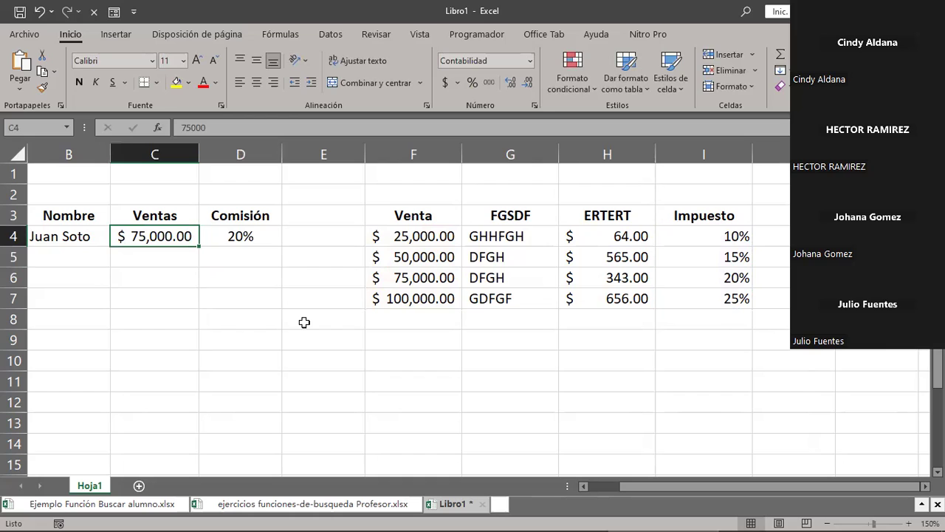
Check the Venta range F4:F7, then enter 10,000 in C4, producing #N/D.
left_click(417, 236)
key("ctrl+shift+Down")
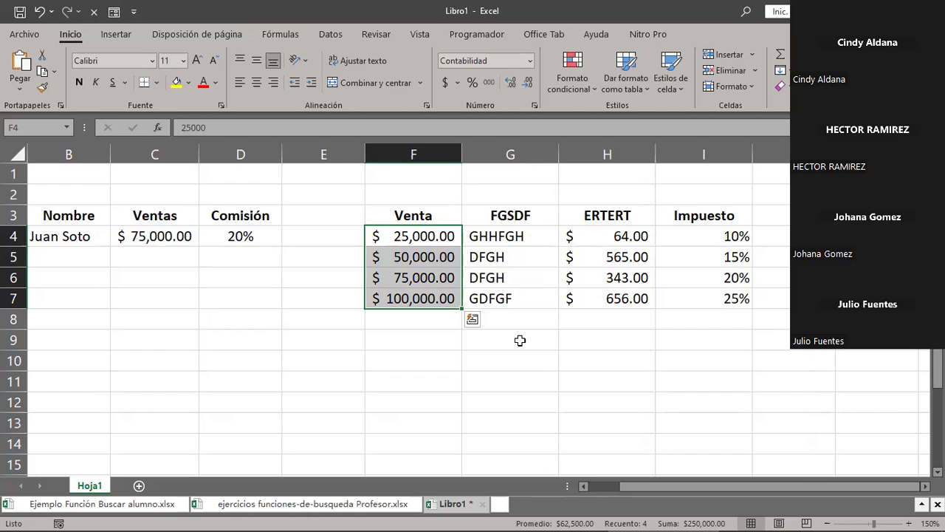
key("Left")
key("Left")
key("Left")
type("10,000")
key("Return")
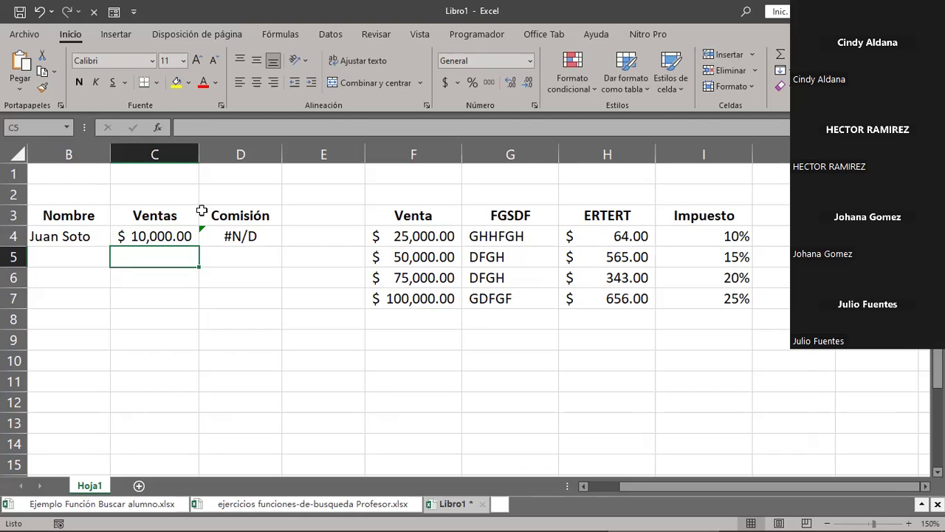
key("Up")
key("Right")
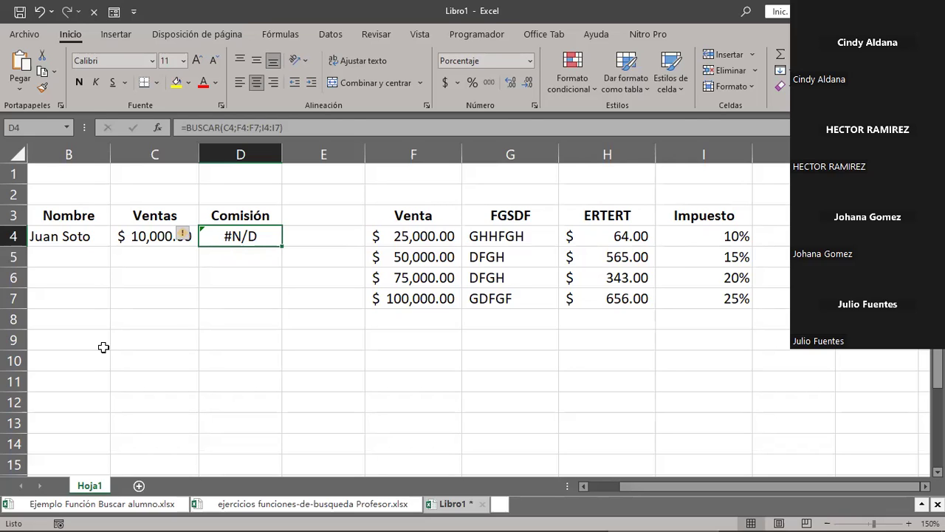
key("Left")
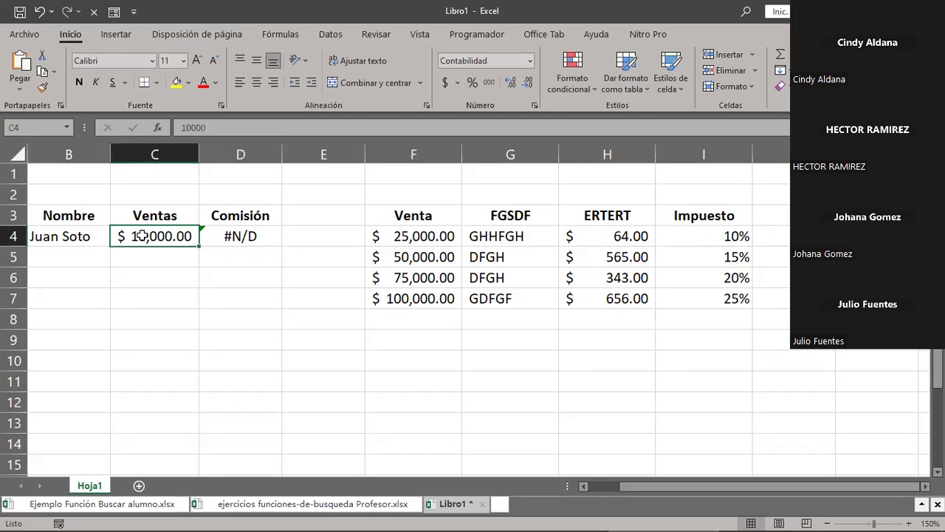
left_click(411, 232)
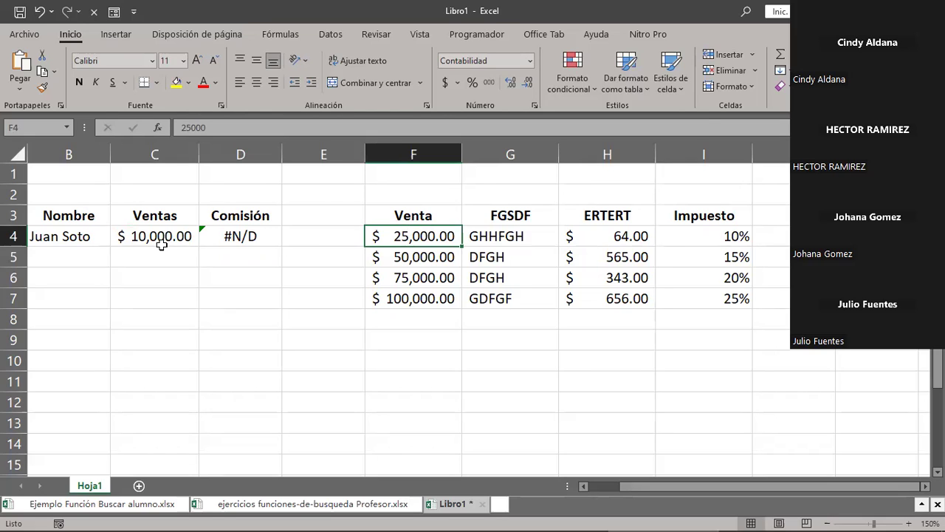
left_click(160, 245)
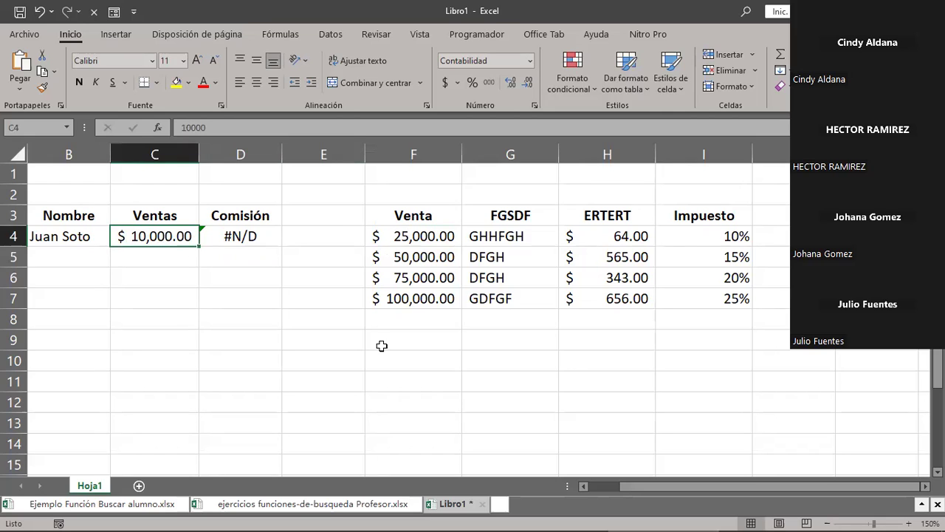
Replace C4 with 24999.999999999 and give it General format, displaying 25000.
key("F2")
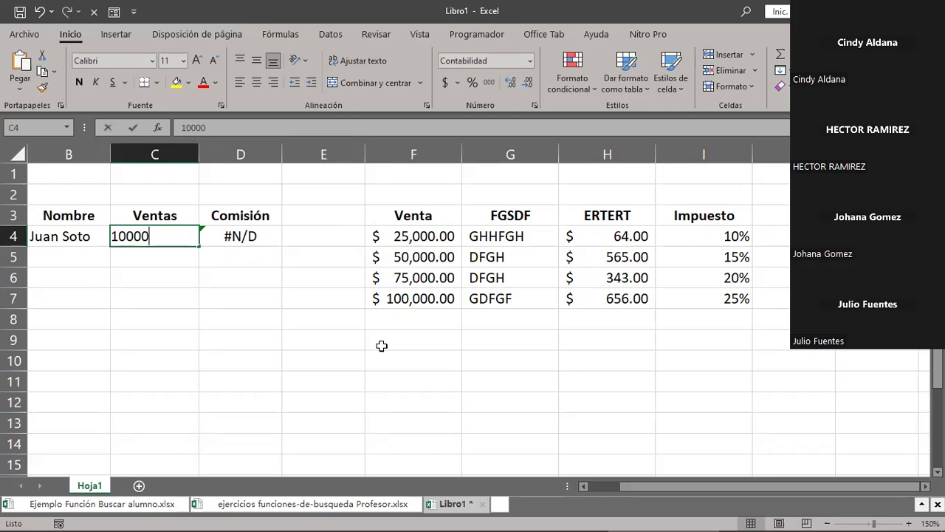
key("BackSpace")
key("BackSpace")
key("BackSpace")
type("24999.999999999")
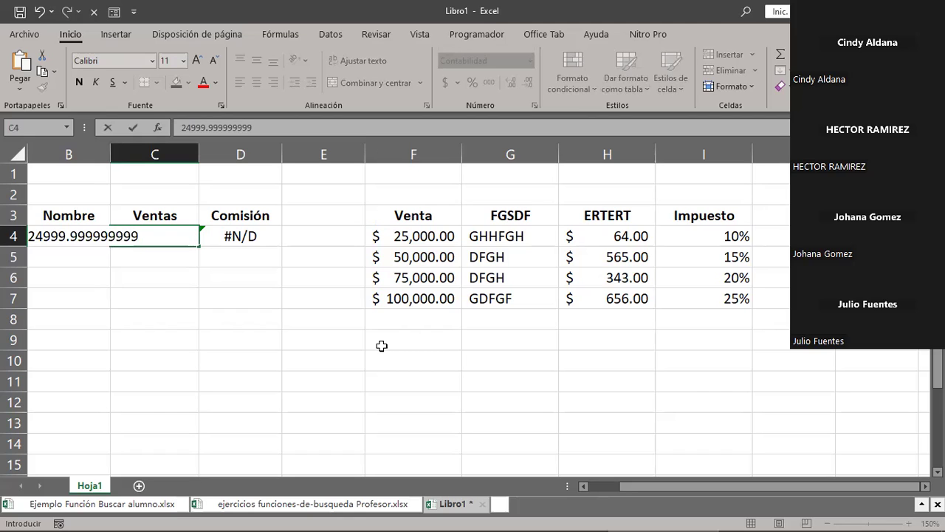
key("Return")
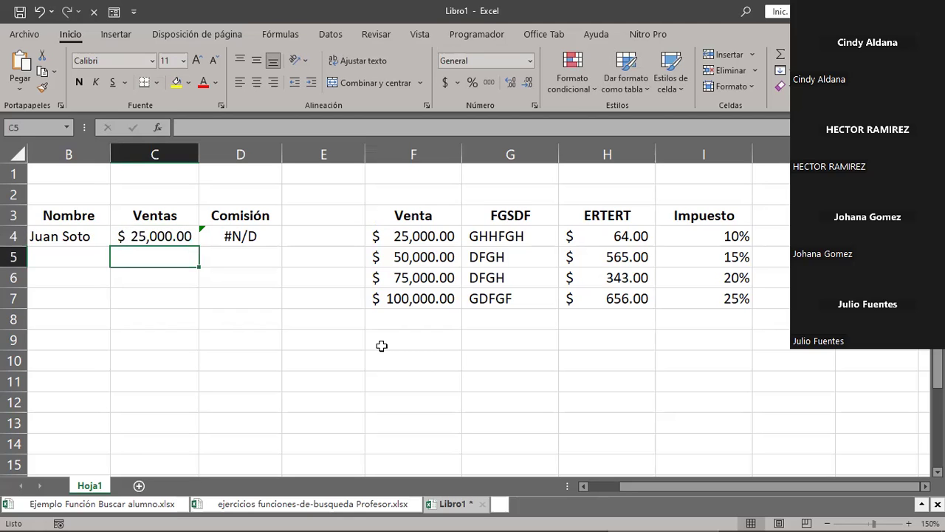
left_click(161, 236)
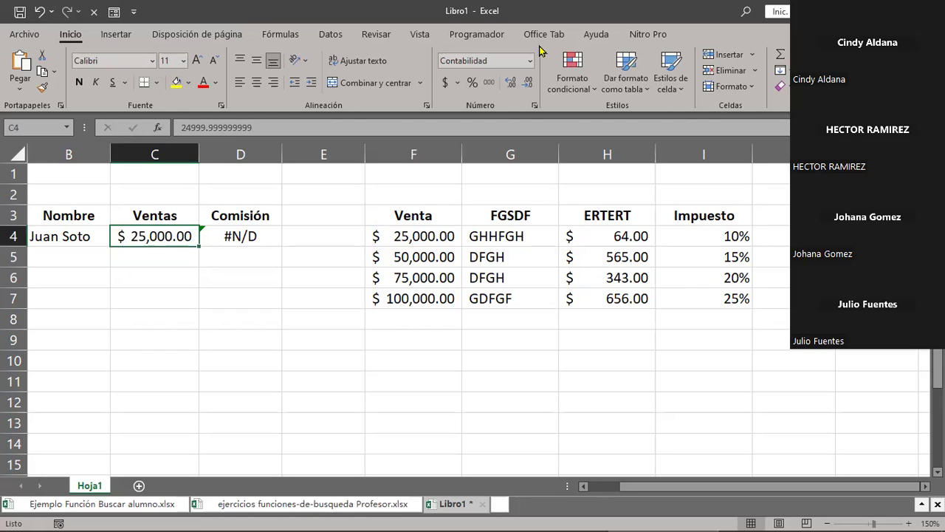
key("ctrl+shift+asciitilde")
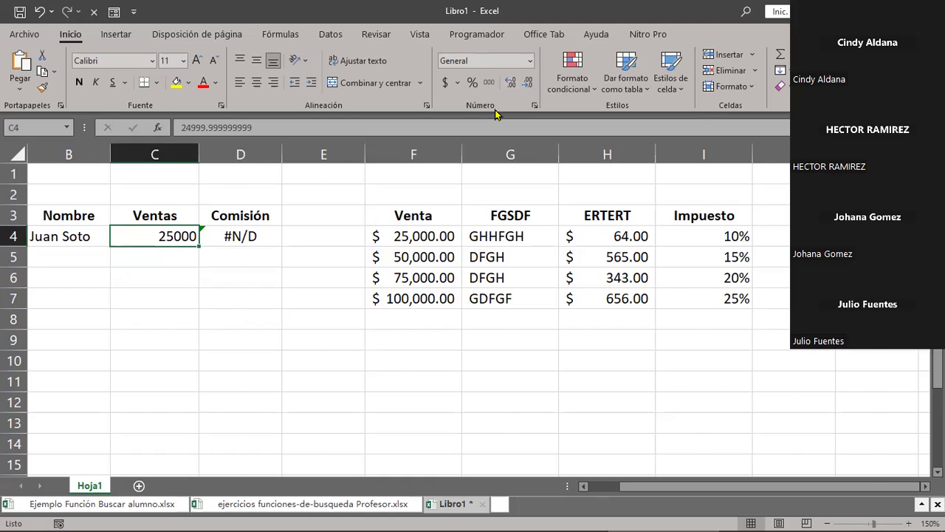
Apply Número format to C4 and adjust decimals to reveal 24999.999999999.
left_click(510, 82)
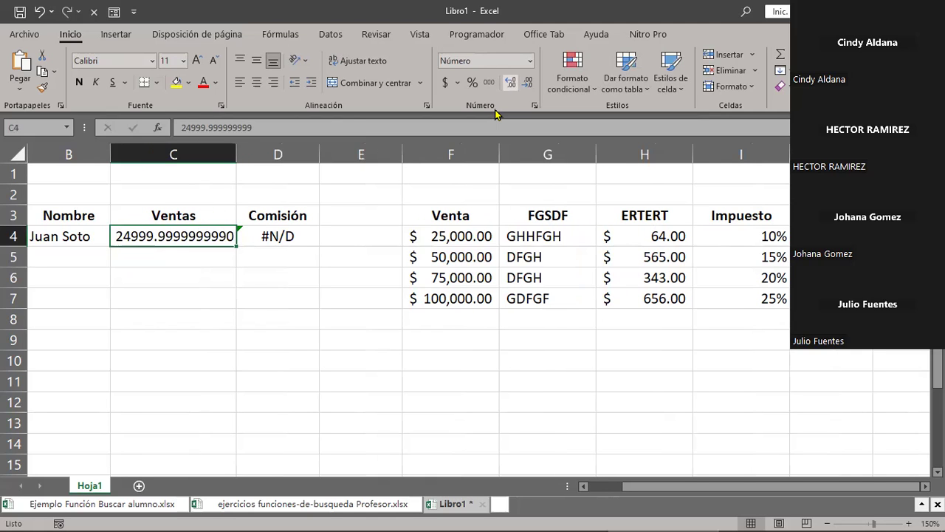
key("F4")
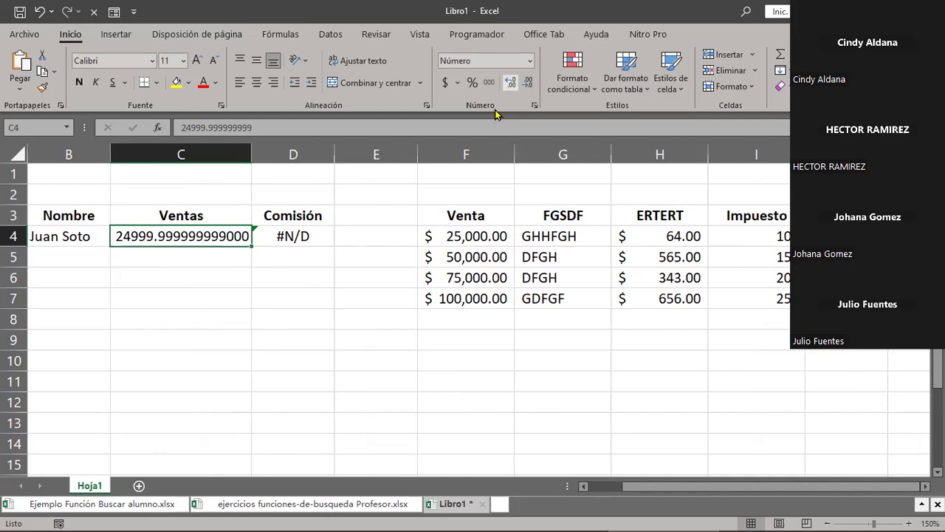
key("F4")
key("F4")
key("F4")
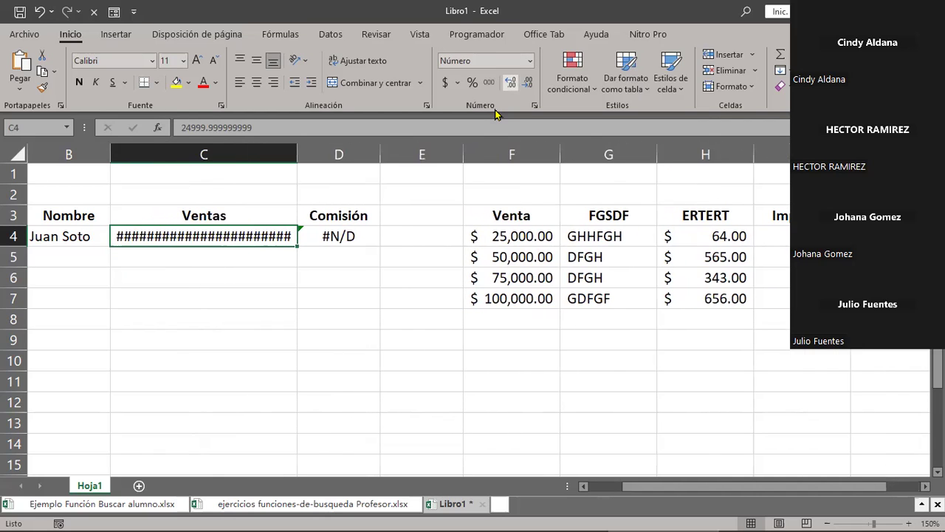
key("alt+h")
key("9")
key("F4")
key("F4")
key("F4")
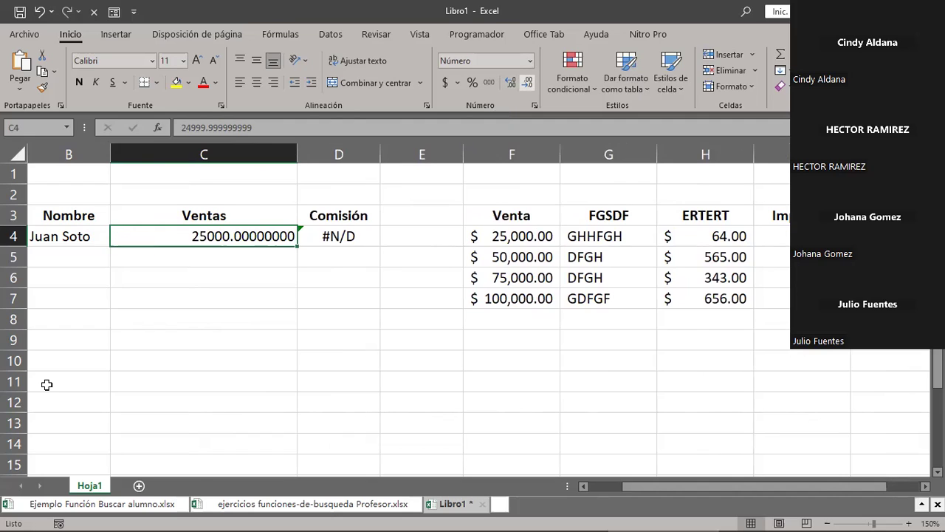
key("alt+h")
key("0")
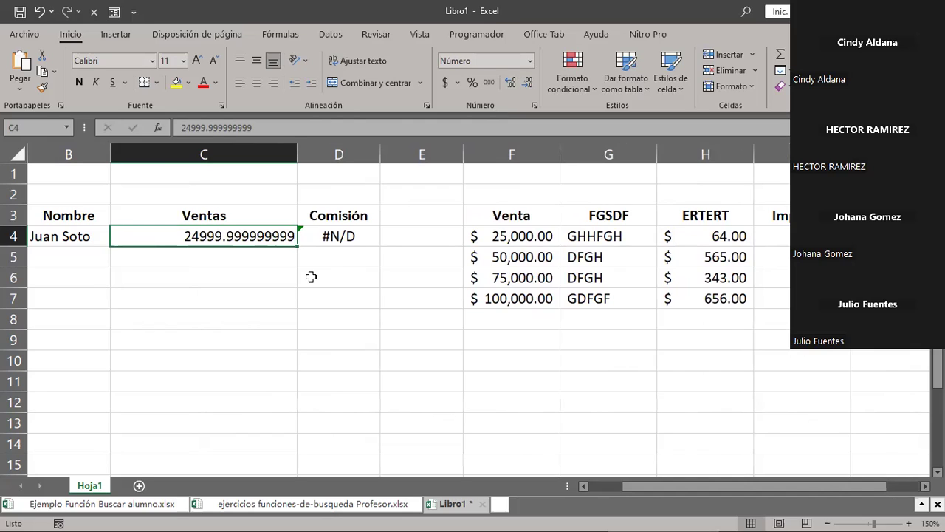
key("Right")
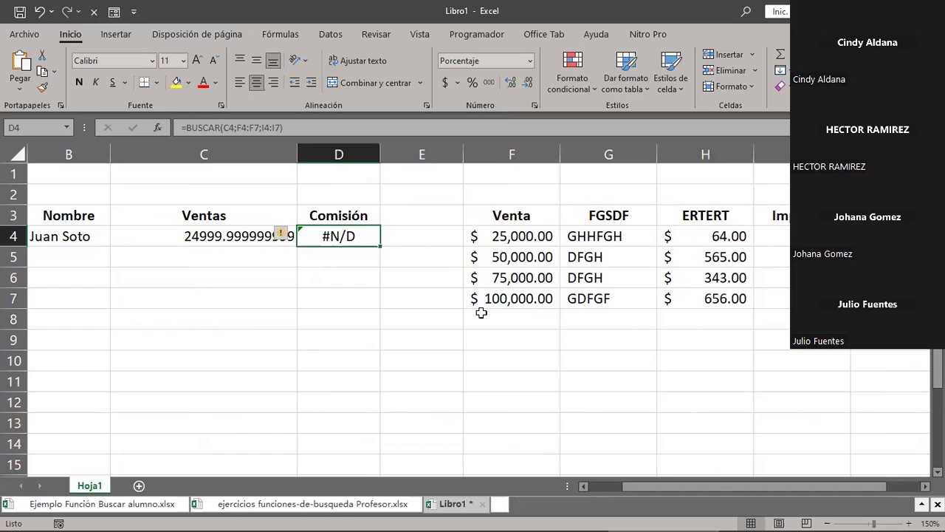
Enter 25000 in C4 so Comisión returns 10%, then check the Impuesto rate in I4.
left_click(211, 230)
type("25000")
key("Return")
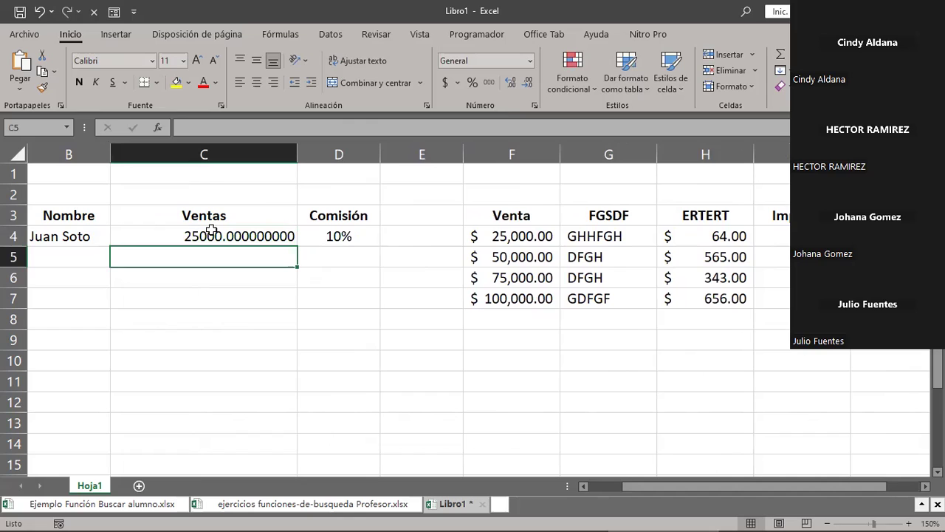
scroll(720, 229, "right", 1)
left_click(720, 230)
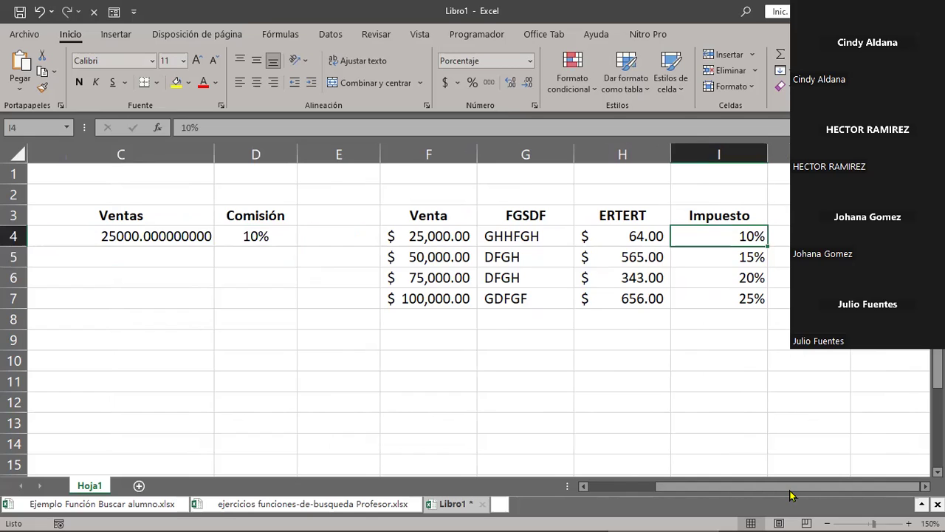
scroll(472, 317, "right", 2)
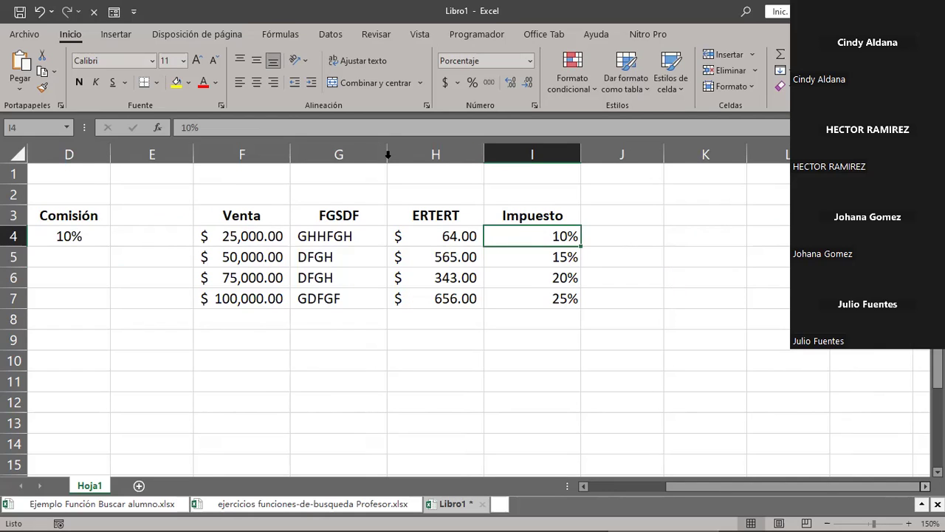
Enter 101000 in C4, shown with no decimals, so Comisión returns 25%.
key("ctrl+z")
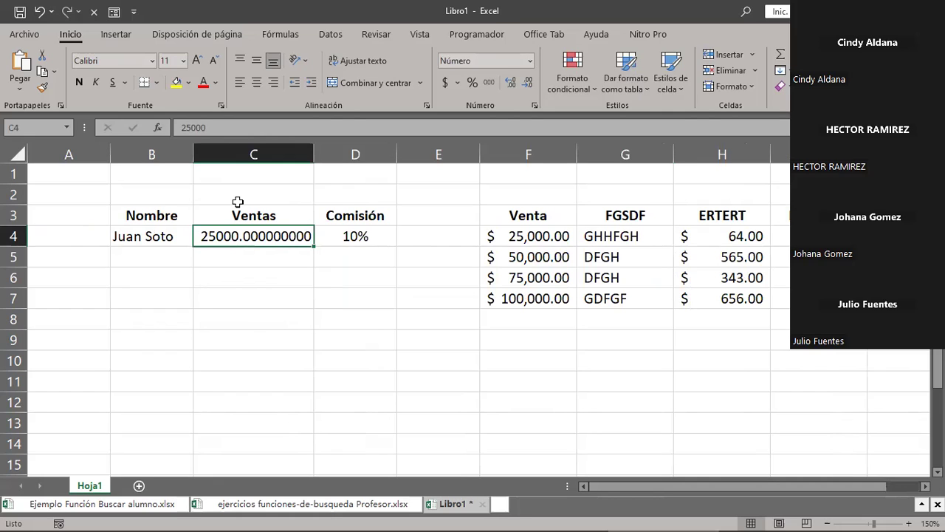
type("101000")
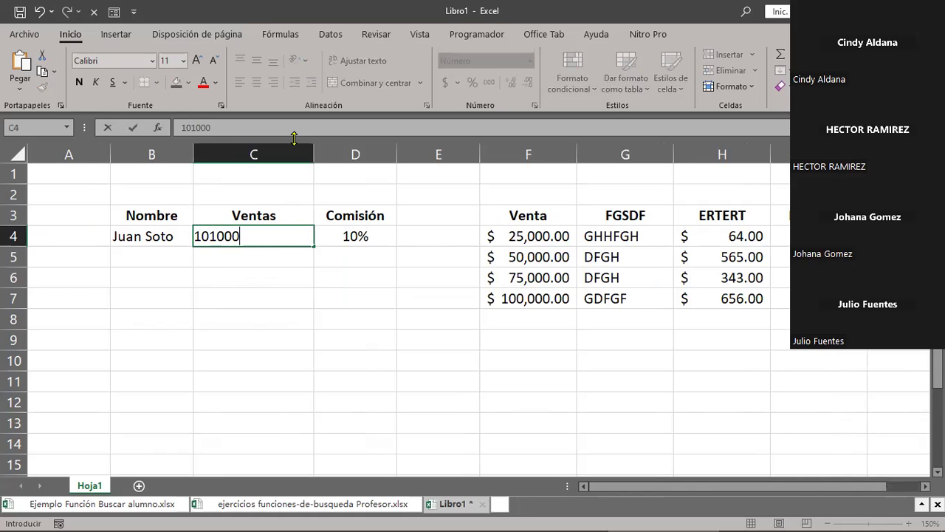
key("Return")
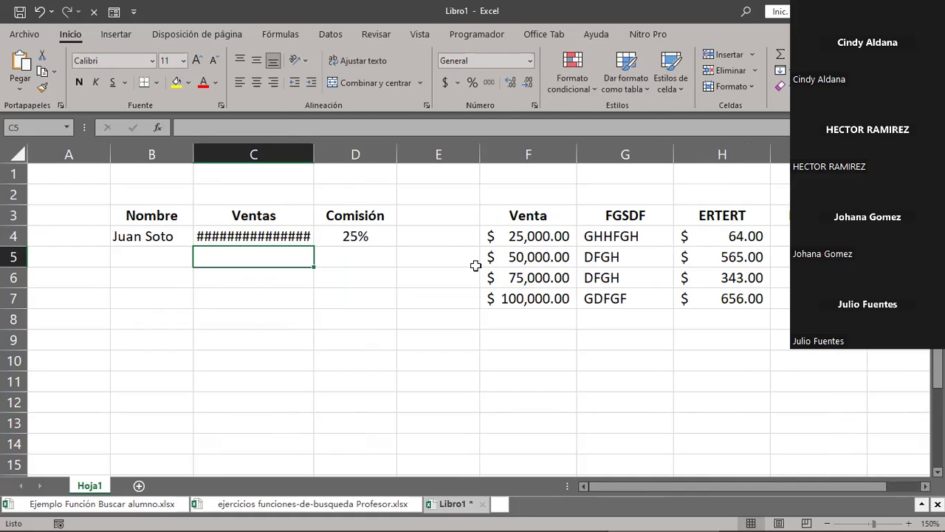
key("Up")
left_click(510, 84)
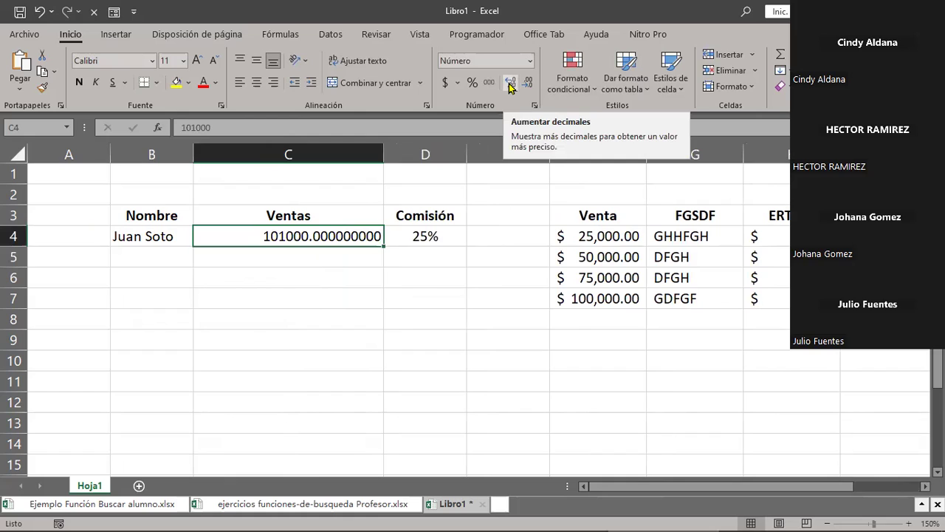
left_click(510, 83)
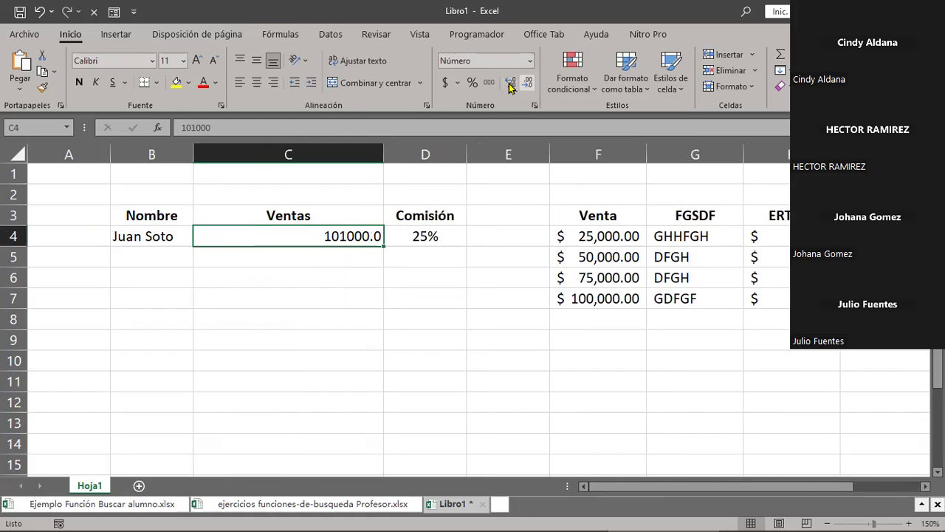
left_click(509, 84)
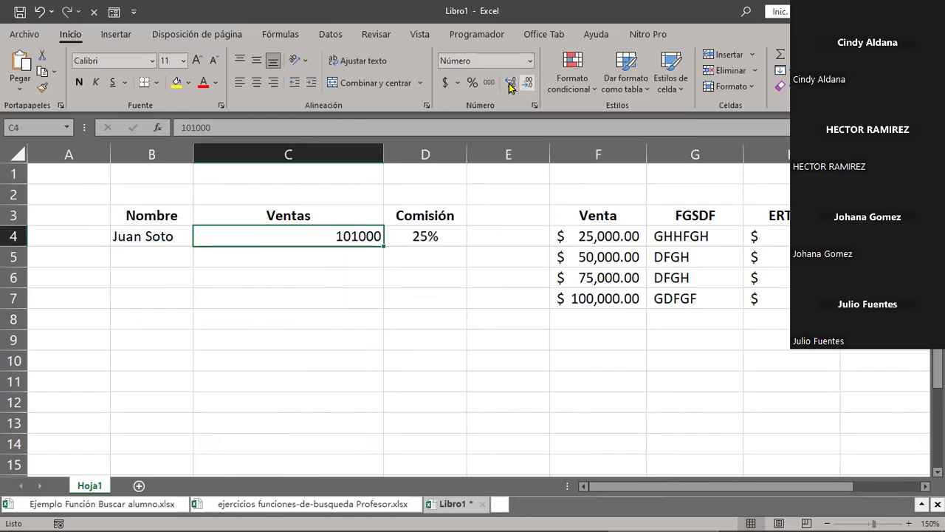
key("Down")
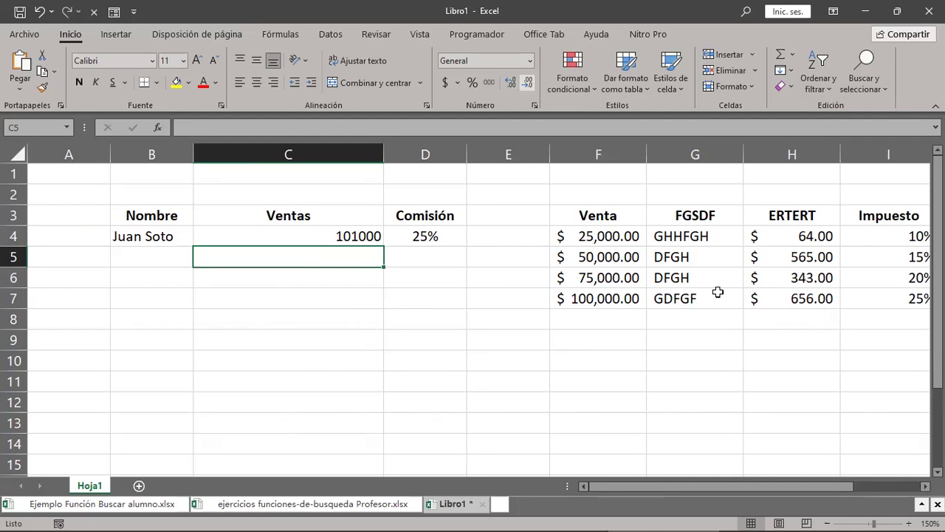
Select the $100,000.00 Venta cell F7 together with its 25% Impuesto cell I7.
scroll(717, 292, "right", 2)
left_click(432, 298)
left_click(717, 292, "ctrl")
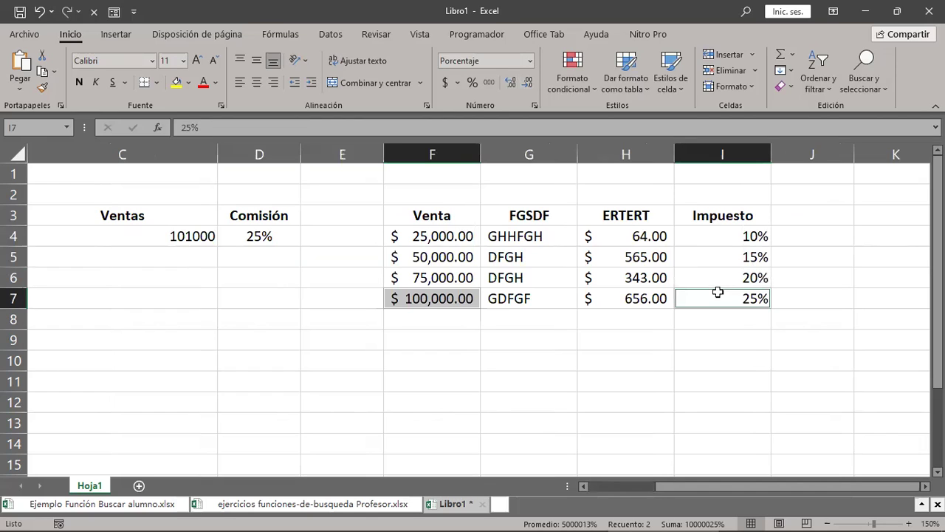
Undo the widening of columns C and D, then move from I7 up to the Impuesto header in I3.
scroll(391, 150, "left", 2)
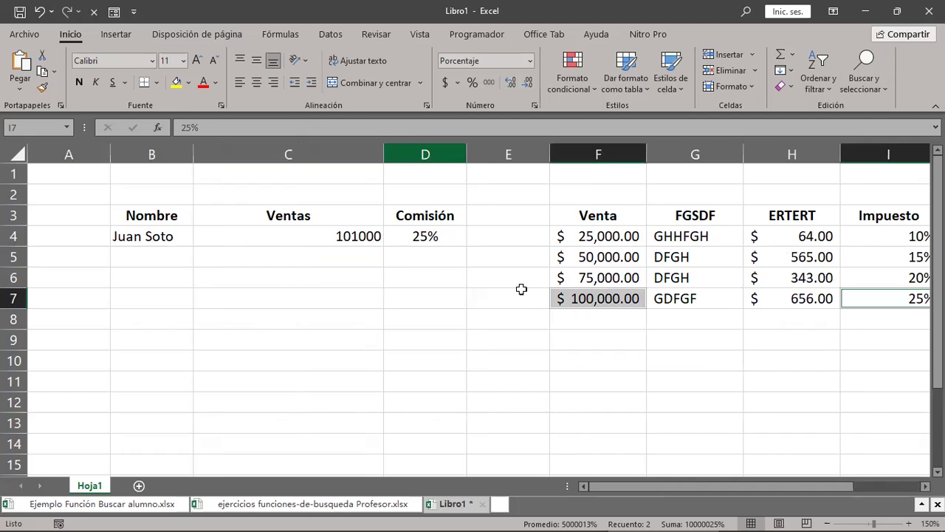
key("ctrl+z")
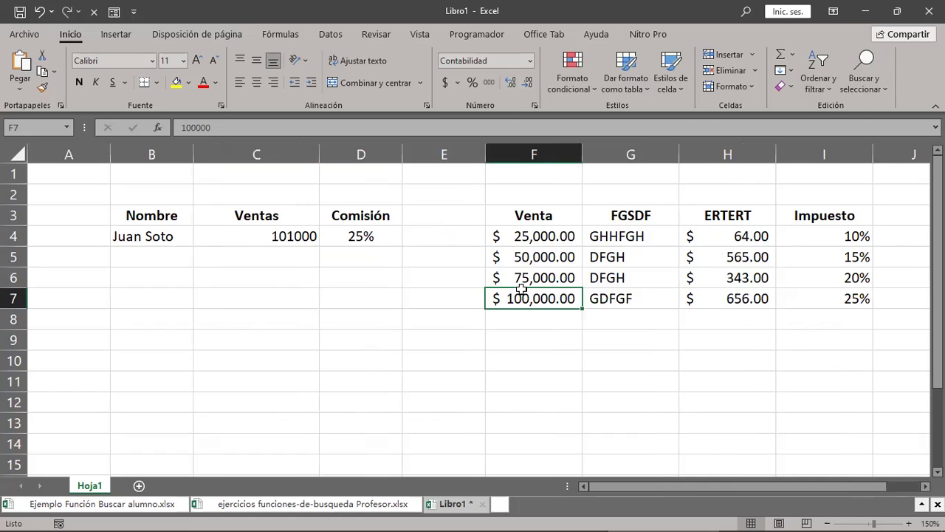
left_click(804, 297)
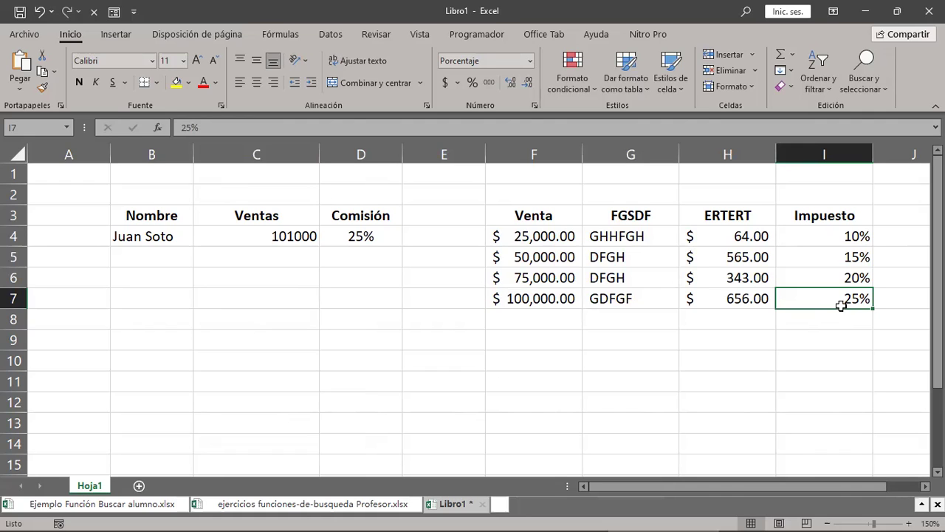
key("ctrl+Up")
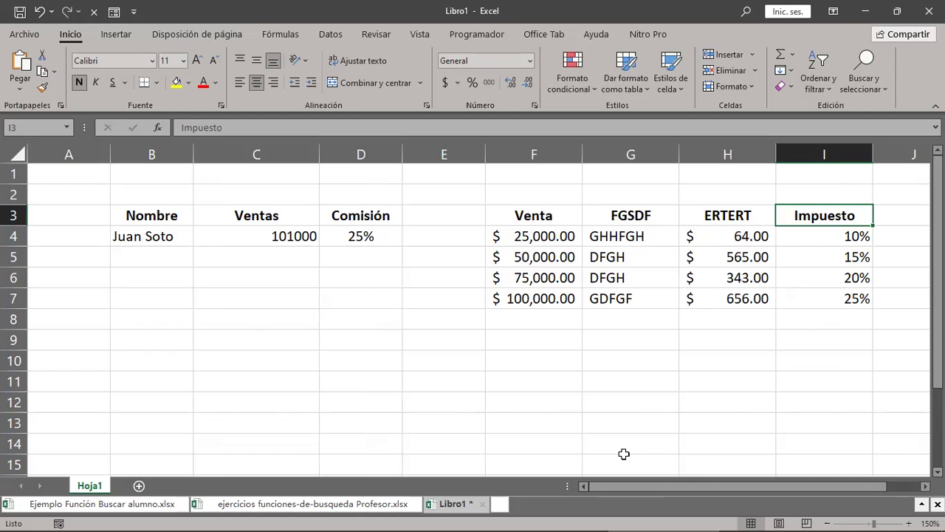
Switch to ejercicios funciones-de-busqueda Profesor.xlsx and scroll through its FUNDAMENTACION BUSCARV sheet.
left_click(286, 505)
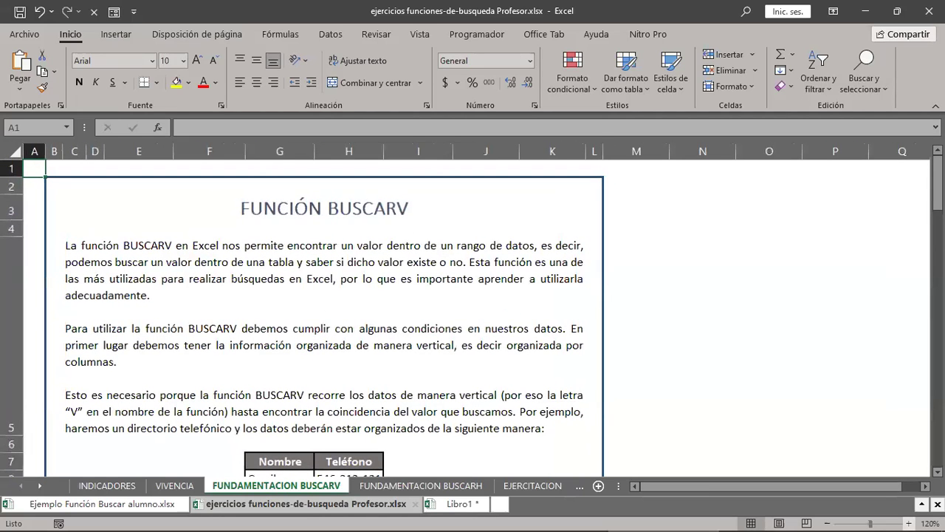
scroll(472, 310, "up", 2)
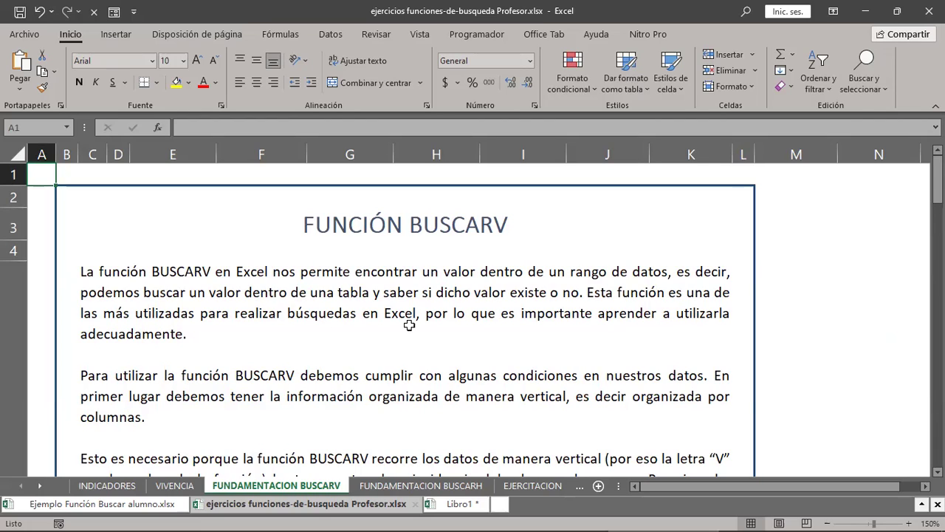
scroll(713, 316, "down", 2)
scroll(713, 316, "up", 2)
scroll(488, 222, "up", 1)
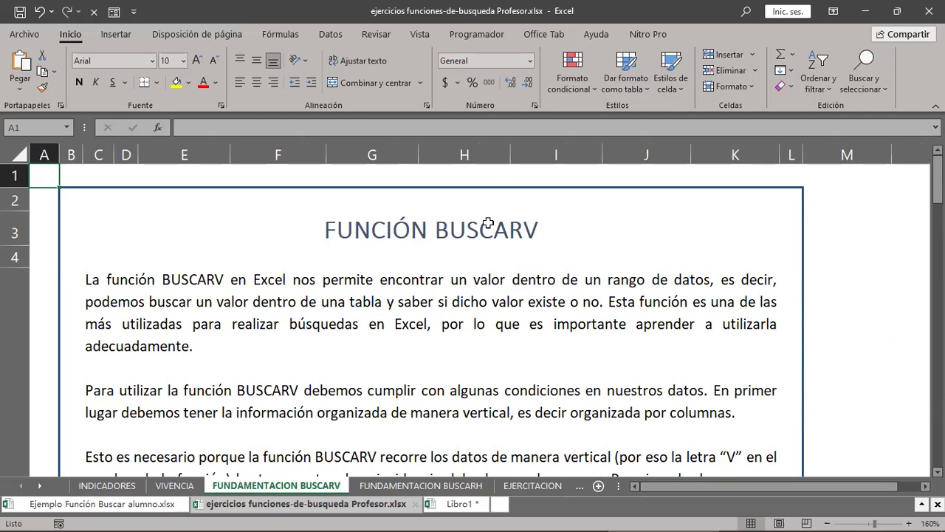
scroll(488, 222, "down", 2)
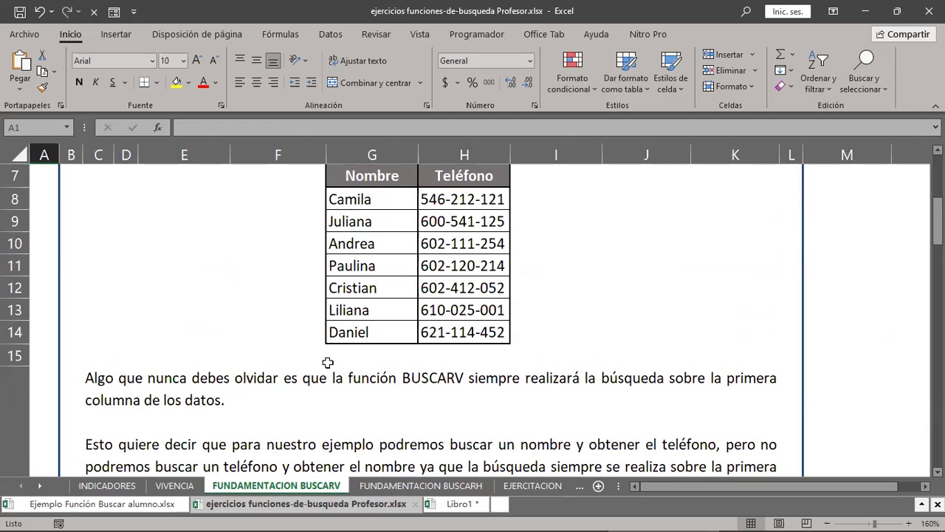
Scroll to the example table and select the Nombre column including its header.
scroll(327, 363, "up", 3)
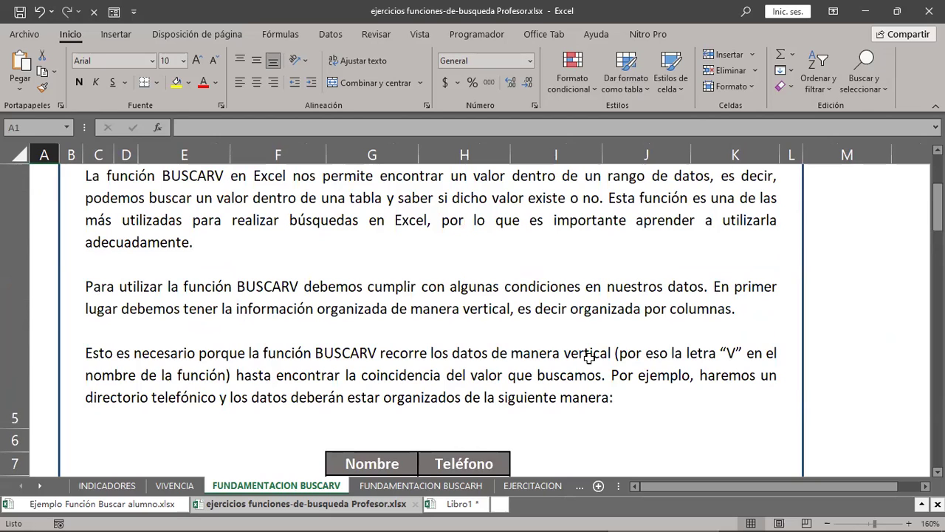
scroll(588, 358, "down", 2)
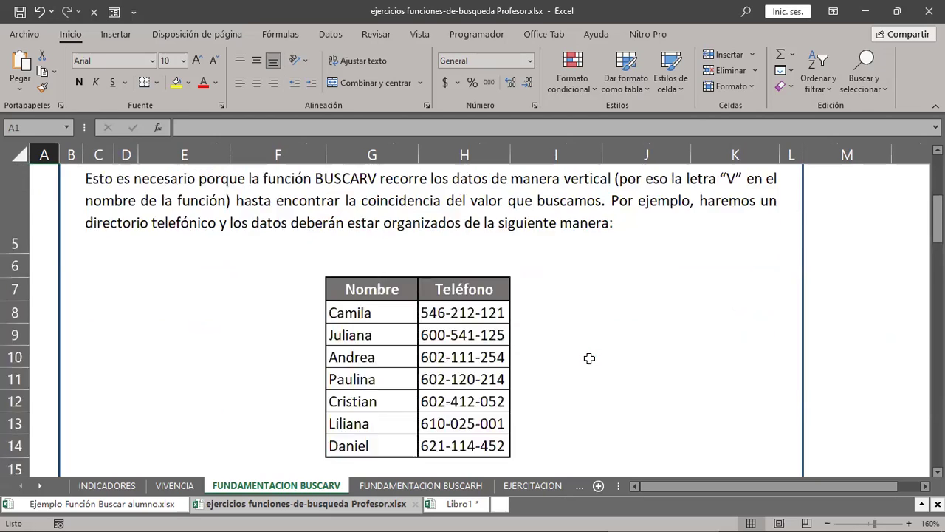
scroll(589, 357, "down", 2)
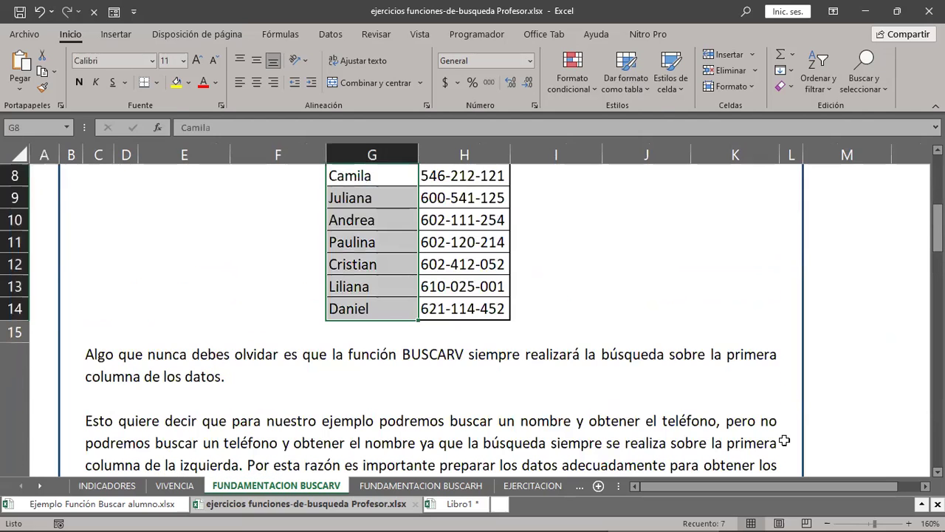
scroll(784, 441, "up", 2)
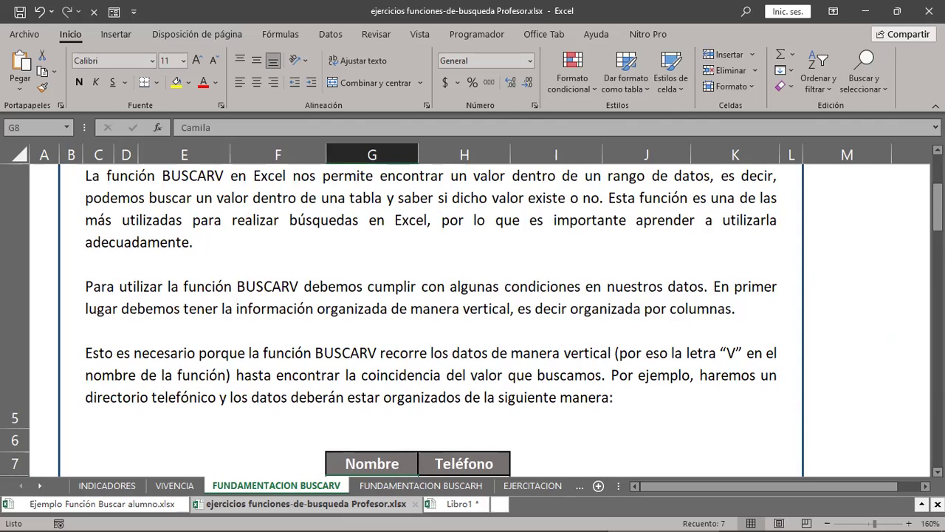
scroll(472, 317, "down", 3)
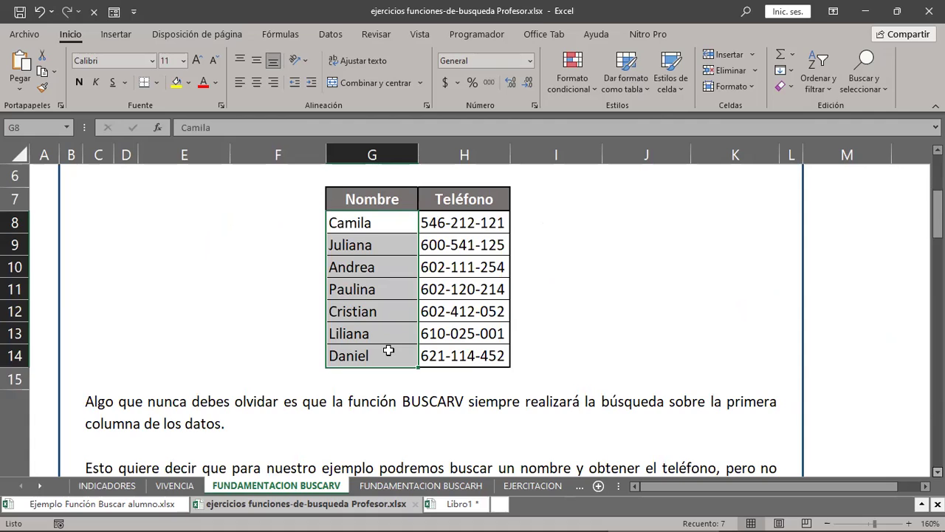
left_click_drag(373, 200, 388, 351)
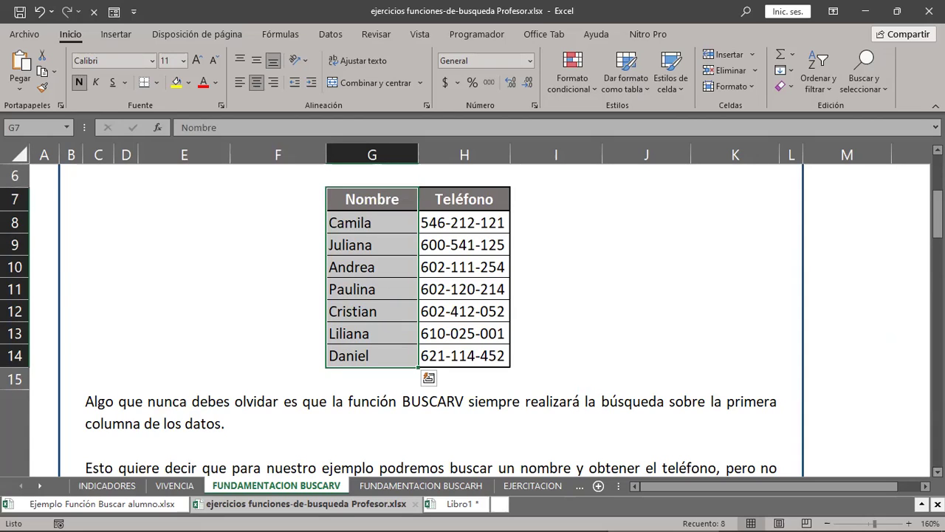
Paste with Ctrl+V, select the Nombre/Teléfono table, and scroll down to the Ejemplos section.
scroll(473, 316, "down", 1)
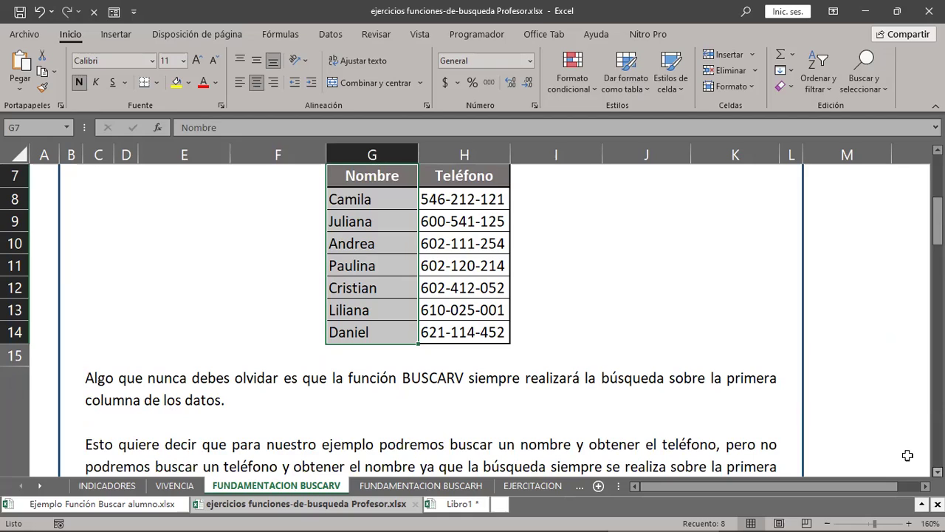
scroll(907, 454, "down", 2)
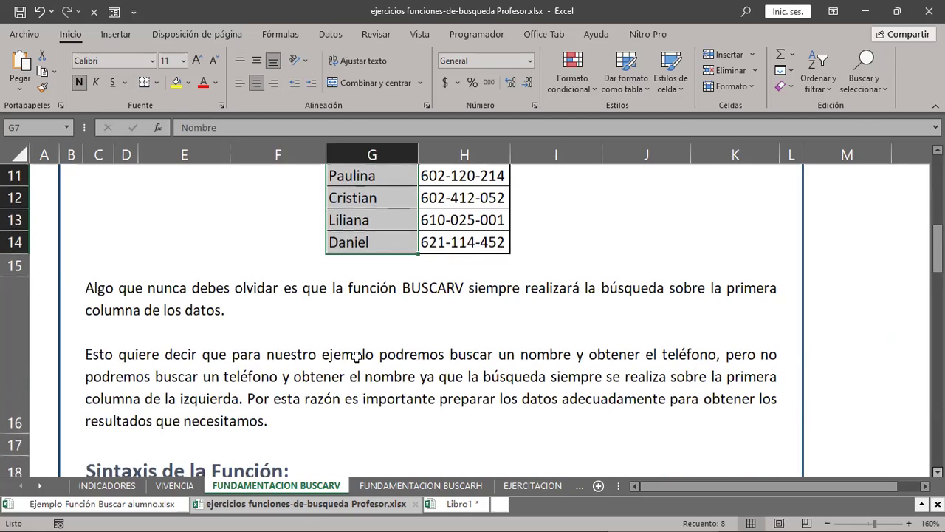
key("ctrl+v")
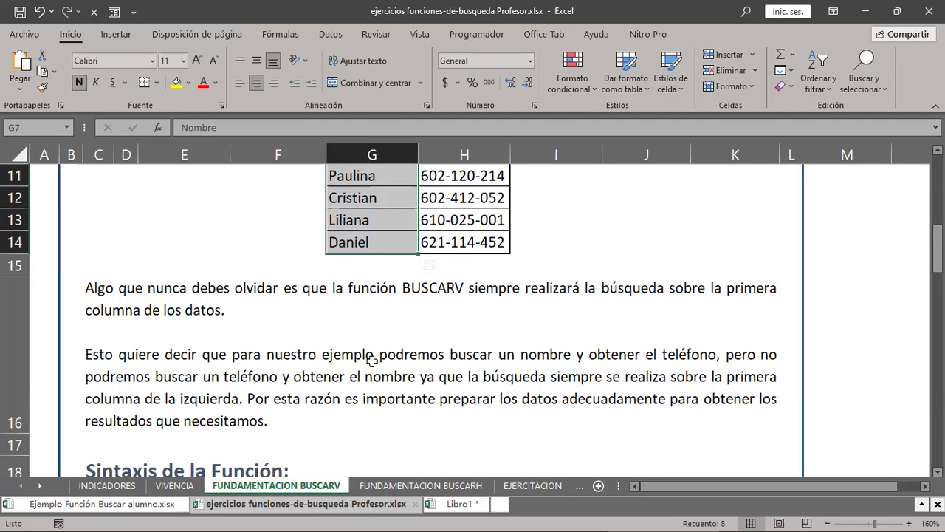
scroll(371, 360, "up", 2)
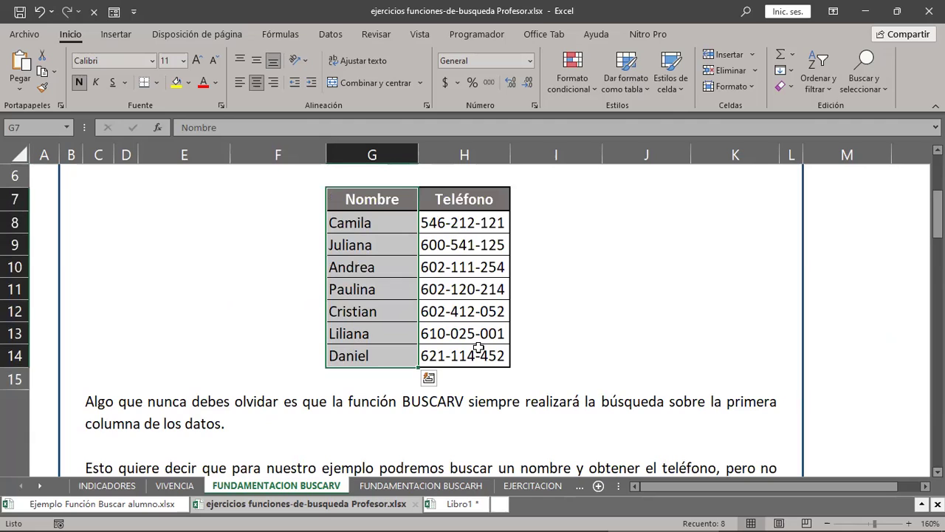
left_click_drag(478, 347, 479, 347)
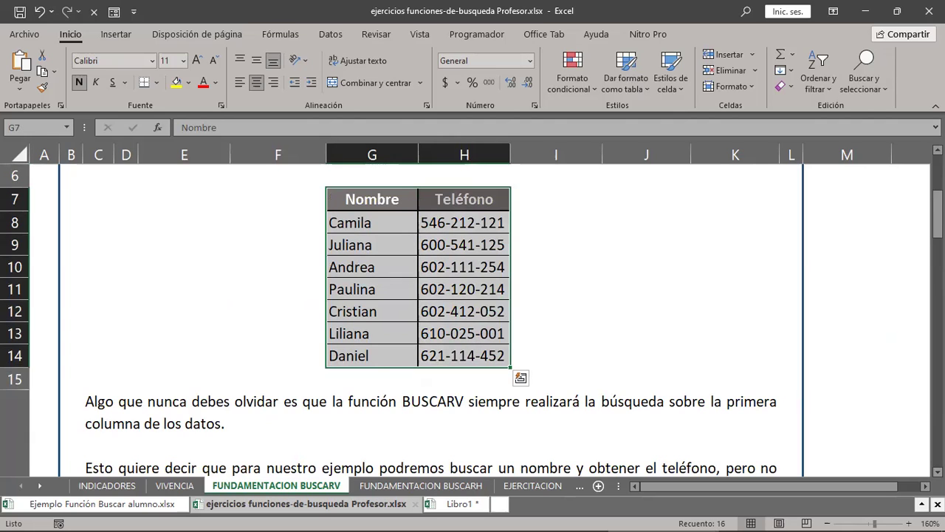
scroll(473, 318, "down", 3)
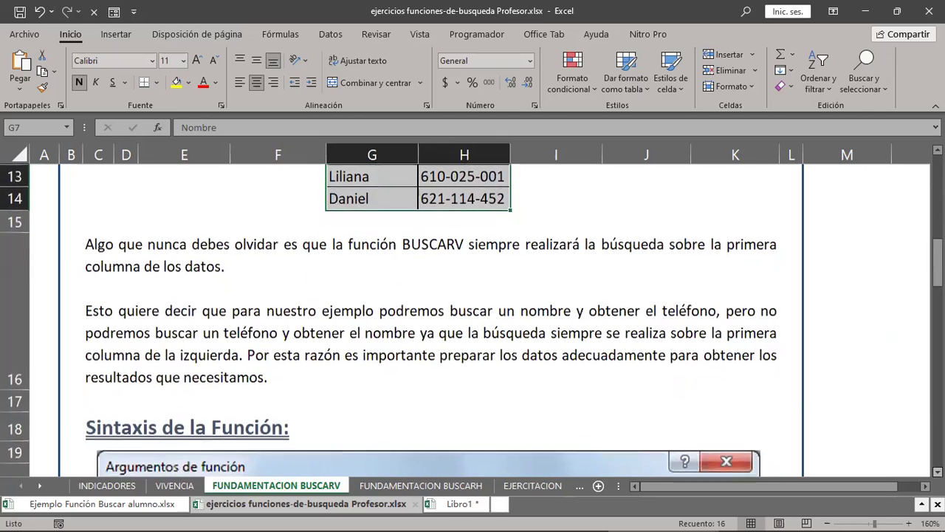
scroll(472, 318, "down", 2)
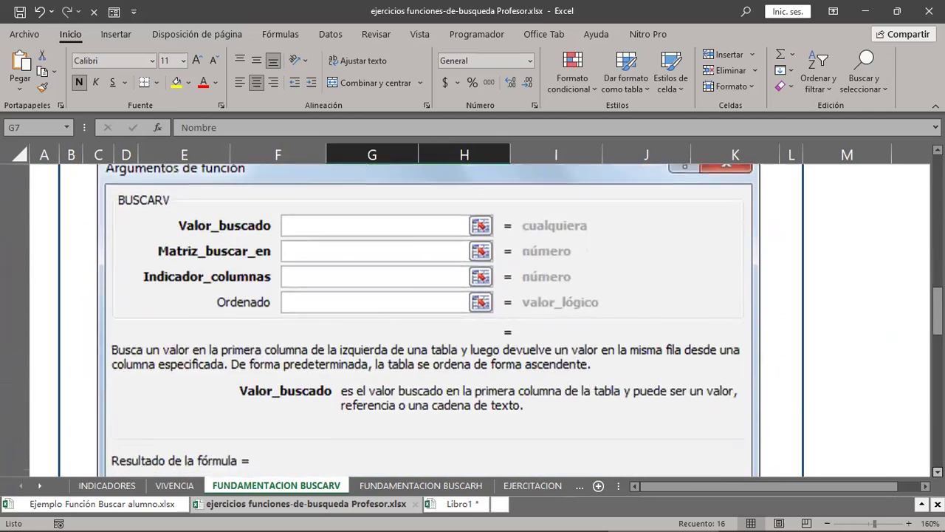
scroll(473, 317, "down", 1)
scroll(473, 318, "down", 1)
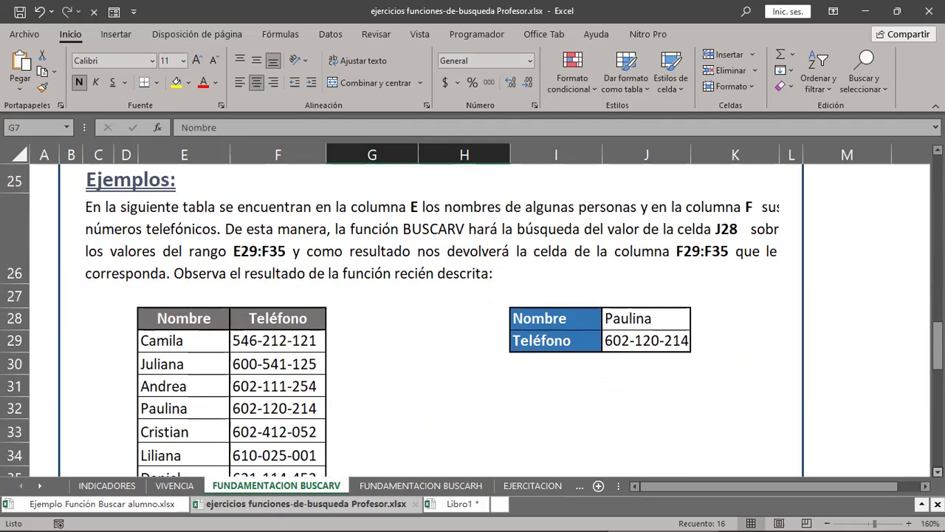
Highlight the Nombre column E28:E35, the Teléfono column F28:F35, and the looked-up name Paulina in J28.
scroll(472, 324, "down", 1)
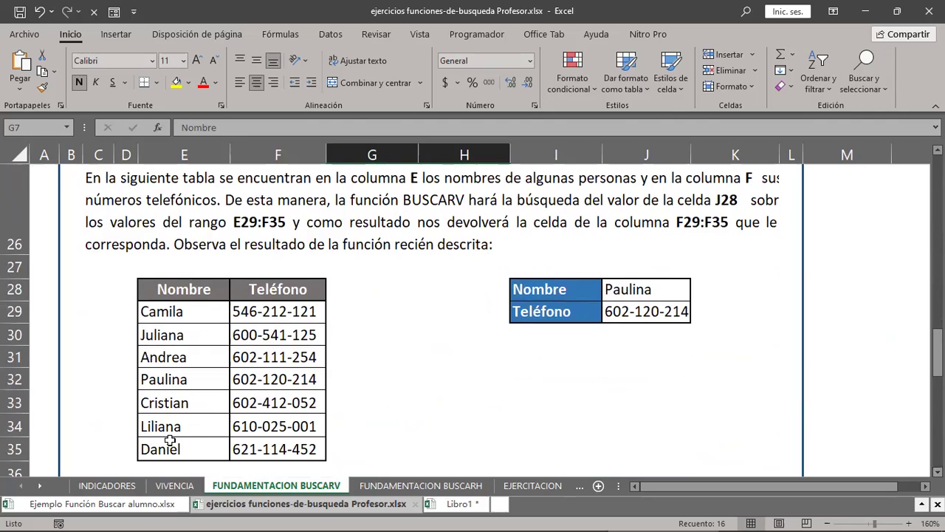
left_click_drag(184, 289, 170, 440)
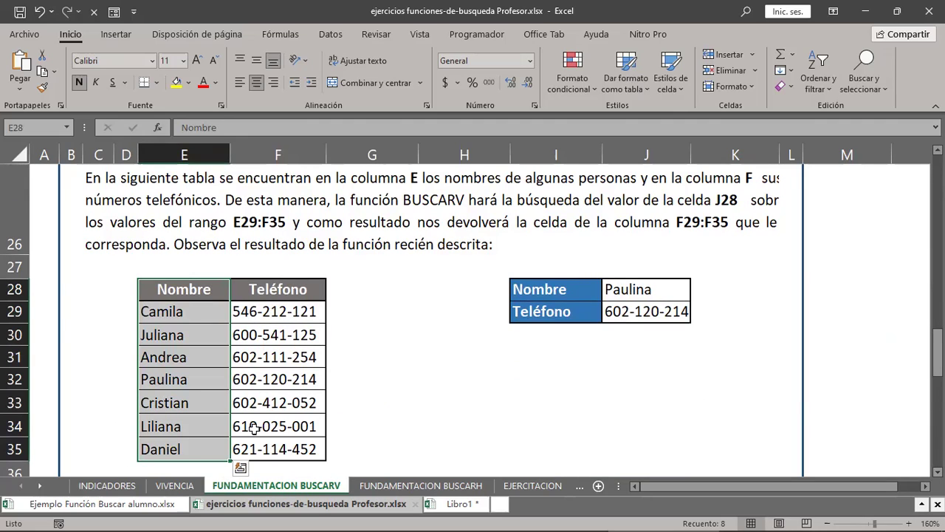
left_click_drag(278, 289, 278, 449)
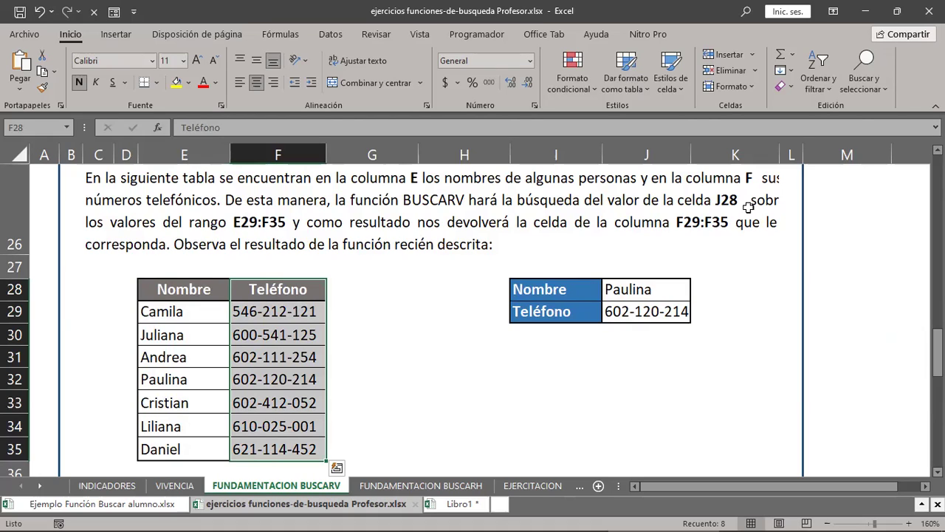
left_click(652, 291)
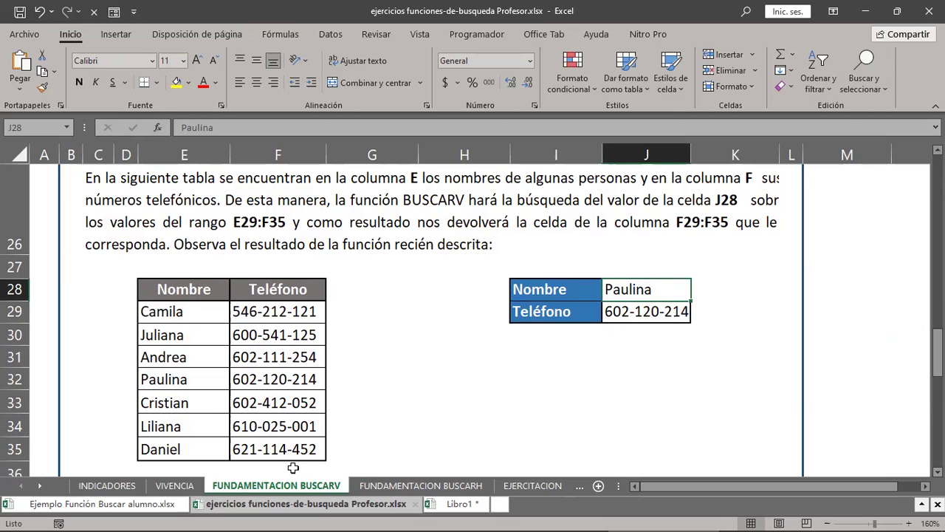
Highlight lookup range E29:F35 and returned phones F29:F35, then open J29's formula for editing.
left_click_drag(162, 311, 294, 450)
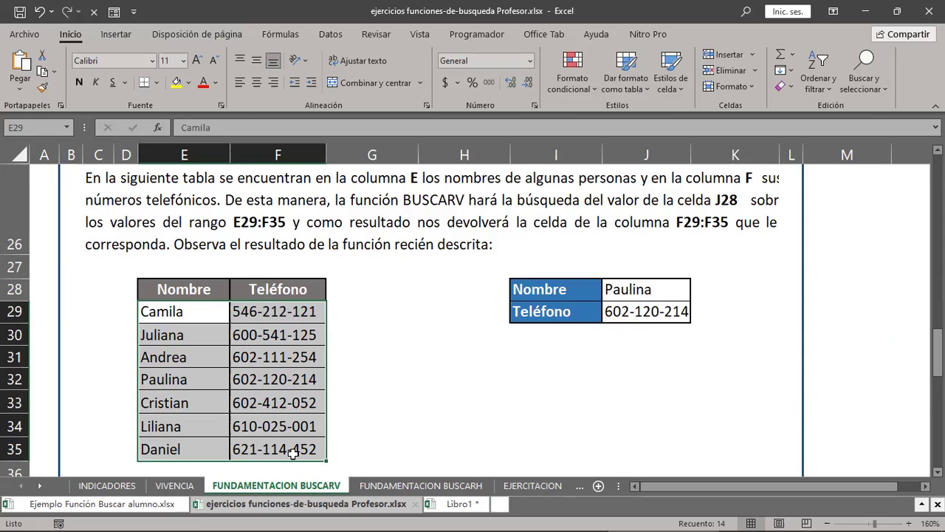
left_click_drag(278, 311, 293, 453)
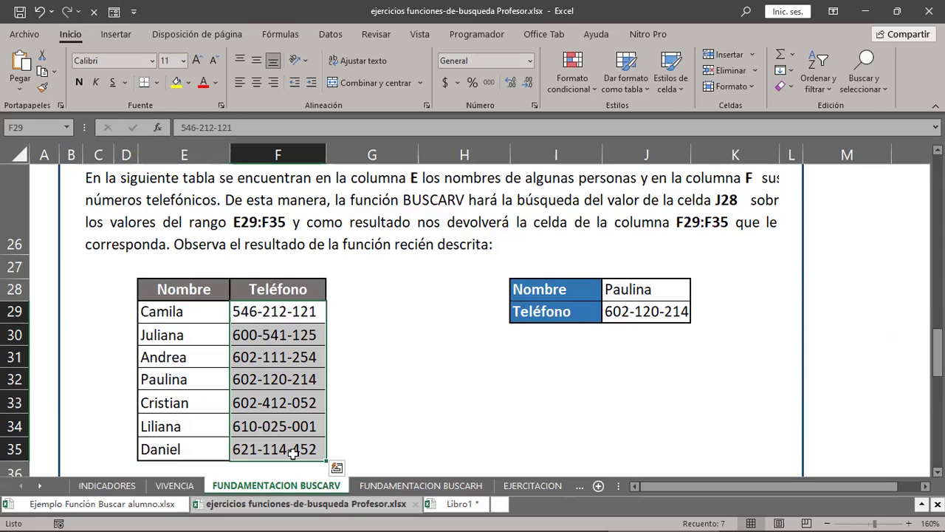
left_click(657, 291)
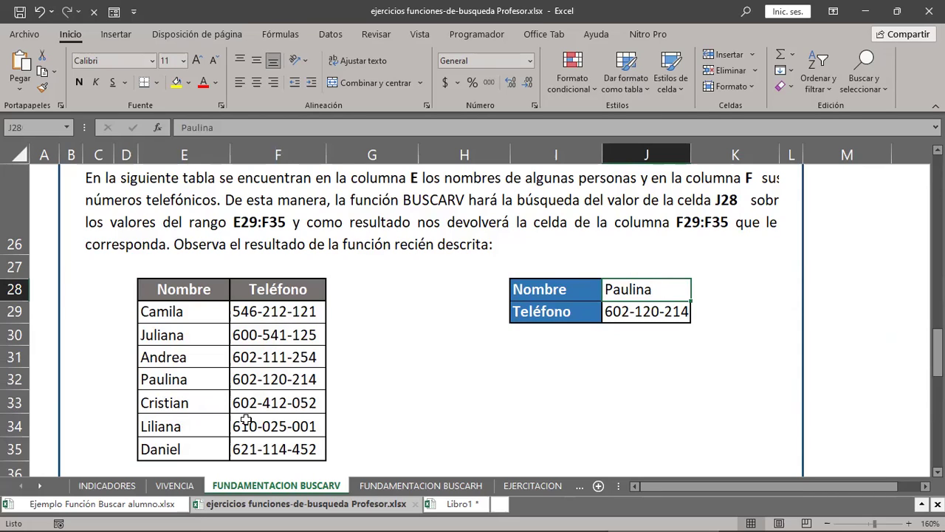
key("Left")
key("Left")
key("Left")
key("Down")
key("Down")
key("Down")
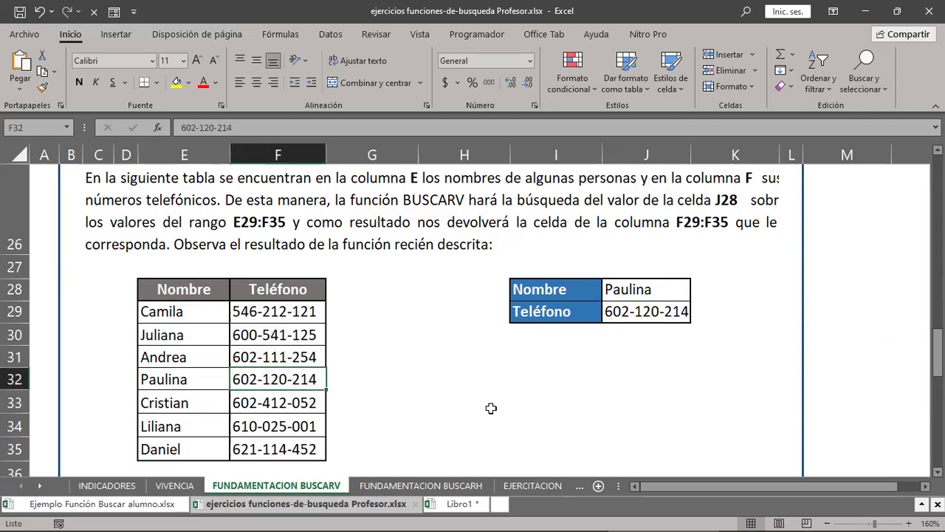
double_click(657, 311)
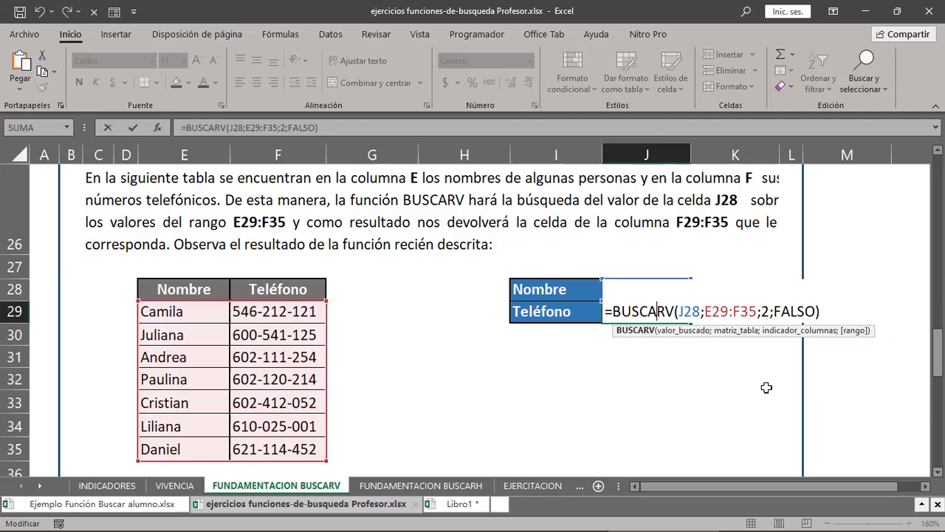
Reopen the J29 formula and highlight its E29:F35 range and column index 2 arguments.
key("shift+Return")
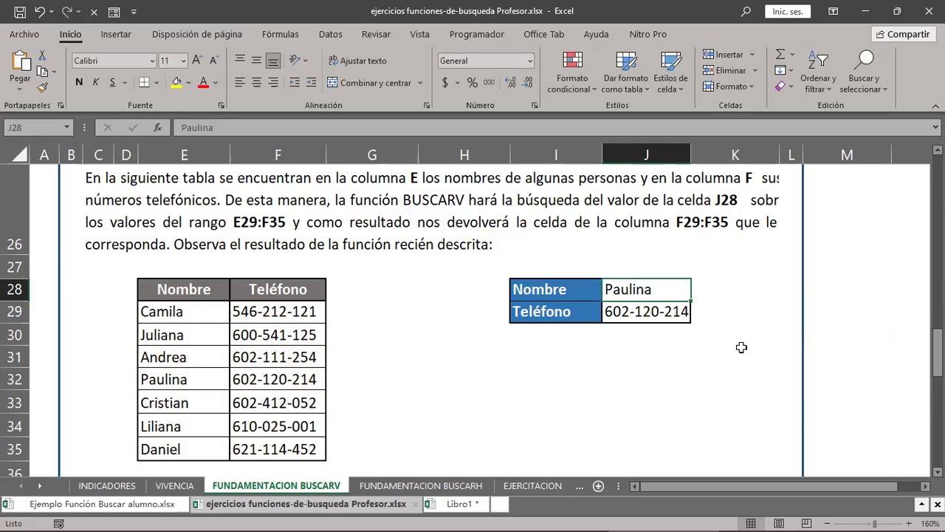
key("Down")
key("F2")
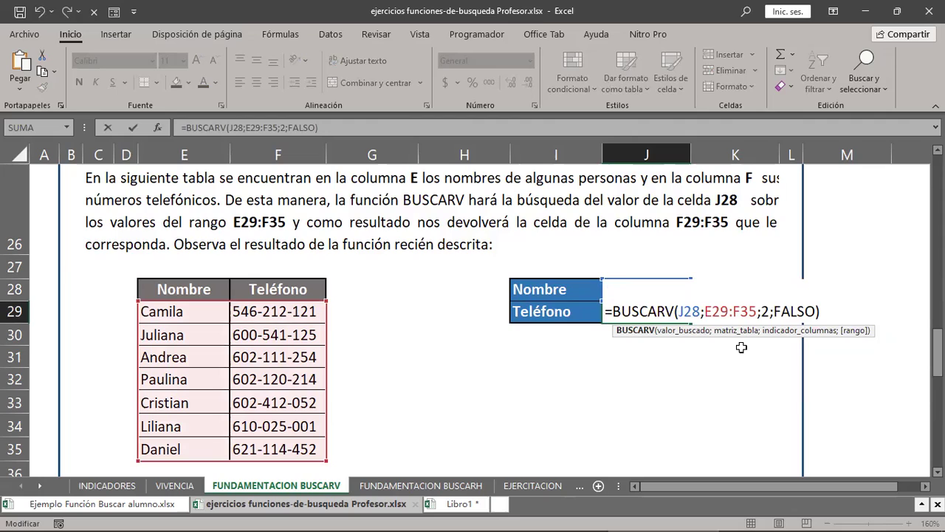
key("shift+Right")
key("shift+Right")
key("shift+Right")
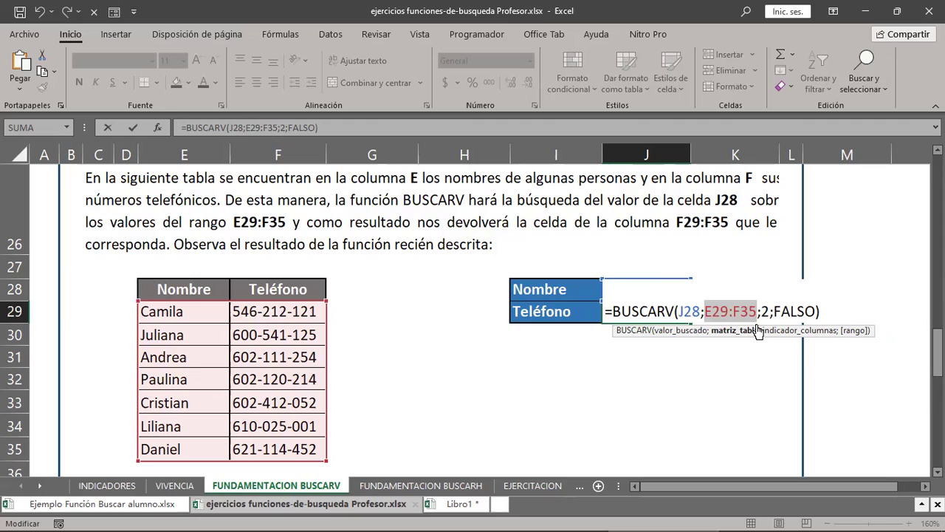
key("Right")
key("Right")
key("shift+Right")
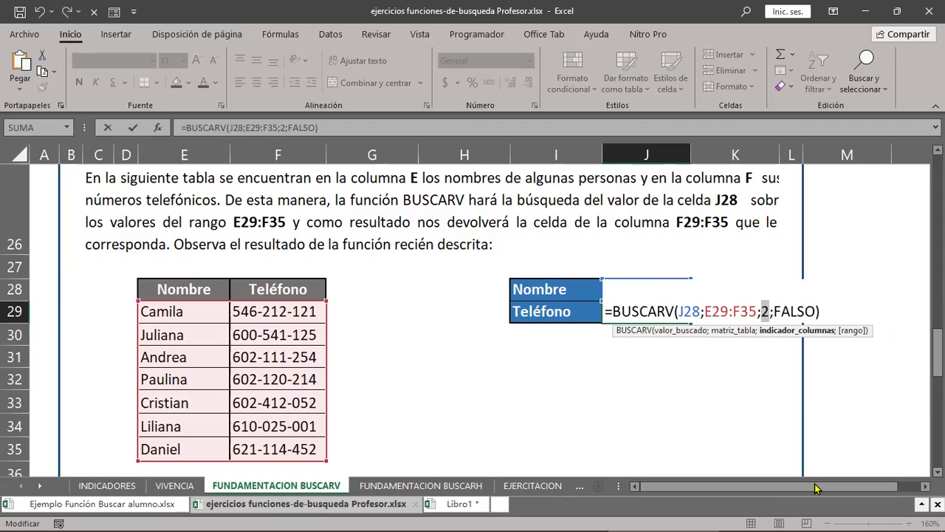
Highlight the FALSO match-type argument, then leave the formula unchanged by clicking J28.
key("Right")
key("Right")
key("ctrl+shift+Right")
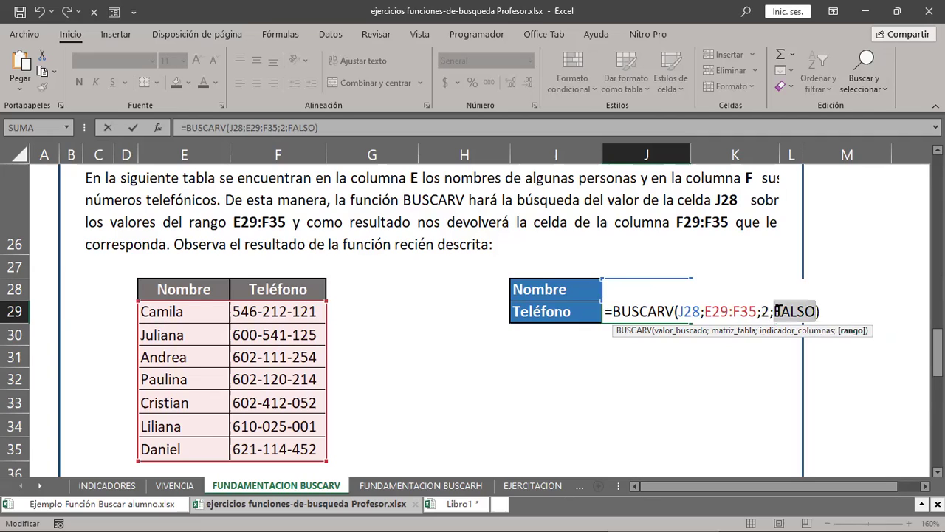
left_click(778, 311)
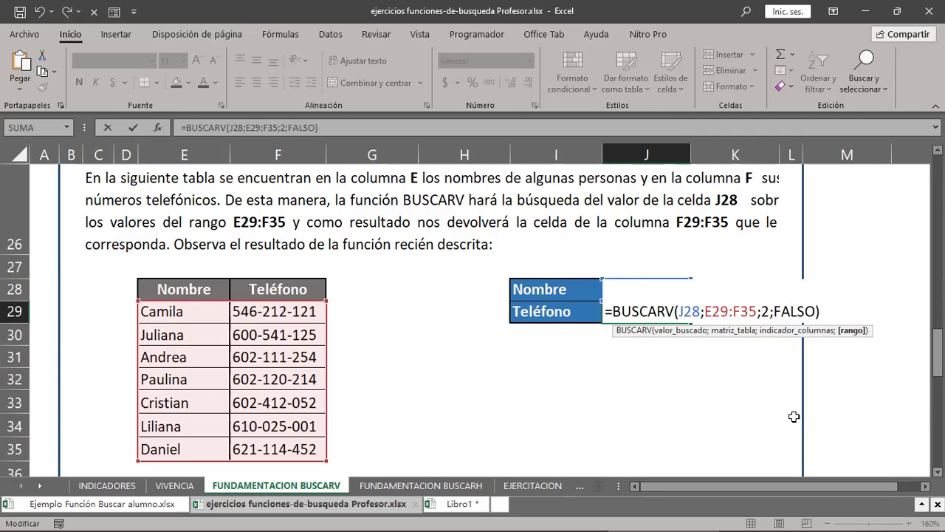
key("ctrl+shift+Left")
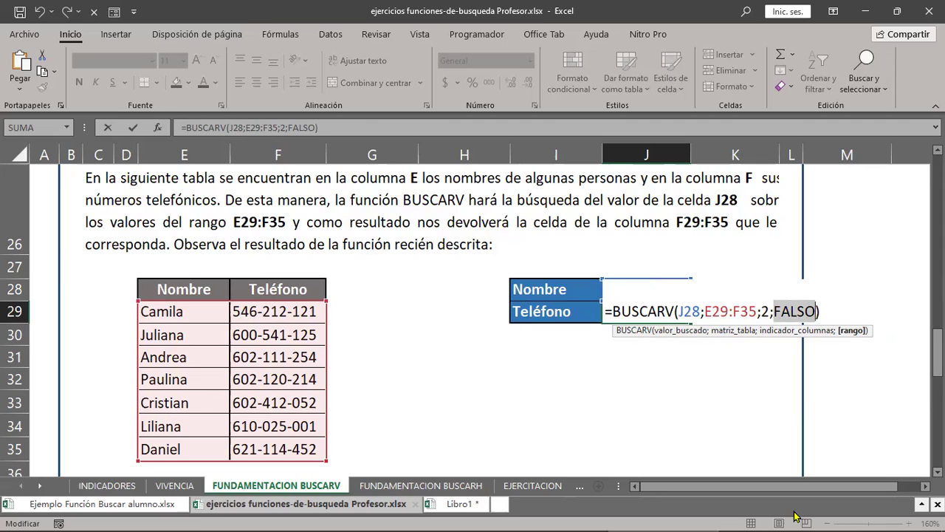
left_click(644, 283)
type("Paulina")
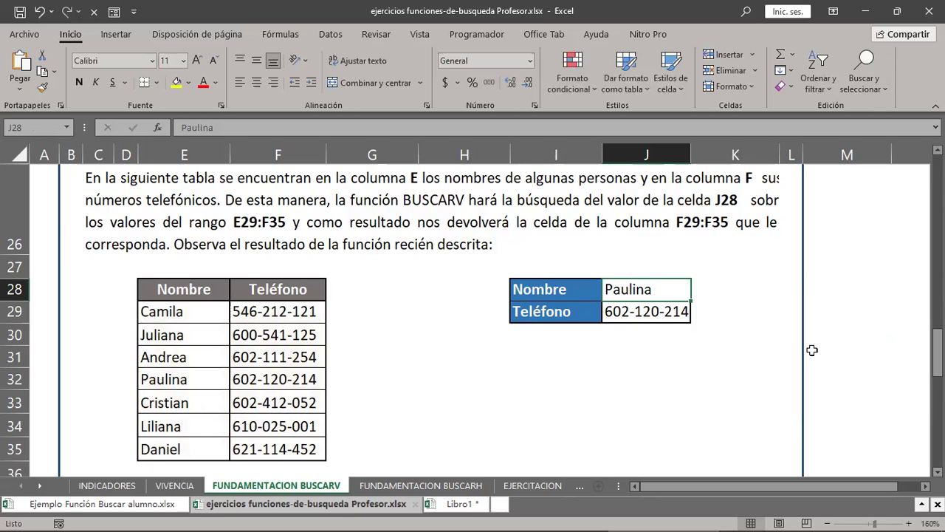
Enter Camila as the lookup name in J28.
type("cAMILA")
key("BackSpace")
key("BackSpace")
key("BackSpace")
key("BackSpace")
key("BackSpace")
key("BackSpace")
type("Camila")
key("Return")
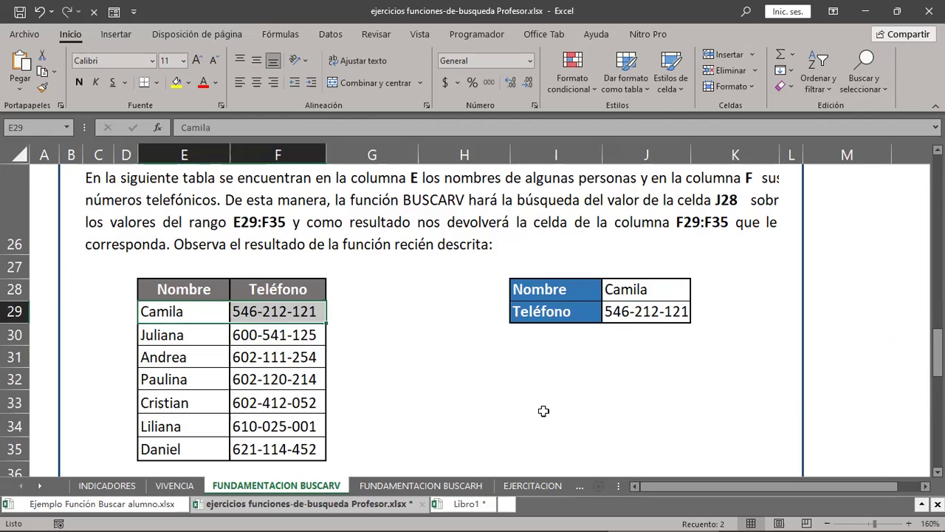
Change the lookup name in J28 to Daniel, then move on to the FUNDAMENTACION BUSCARH sheet.
left_click(660, 290)
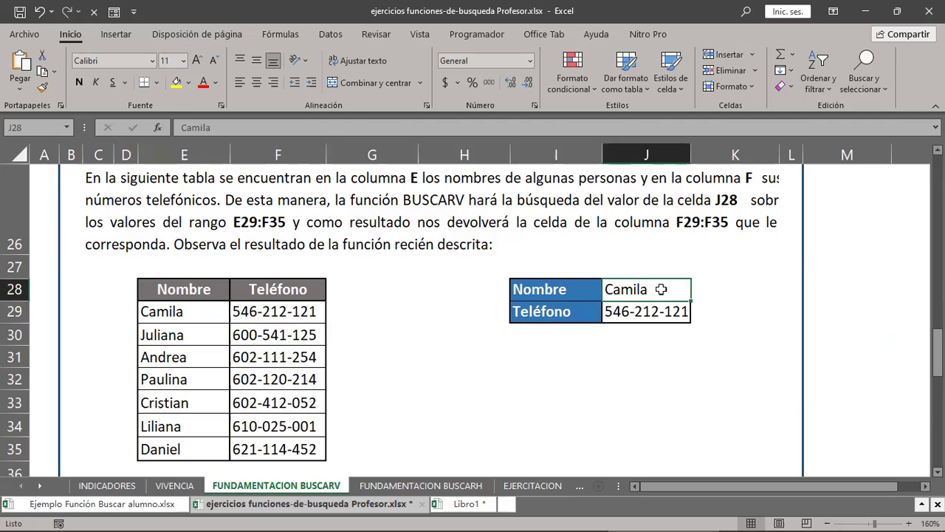
type("Daniel")
key("Return")
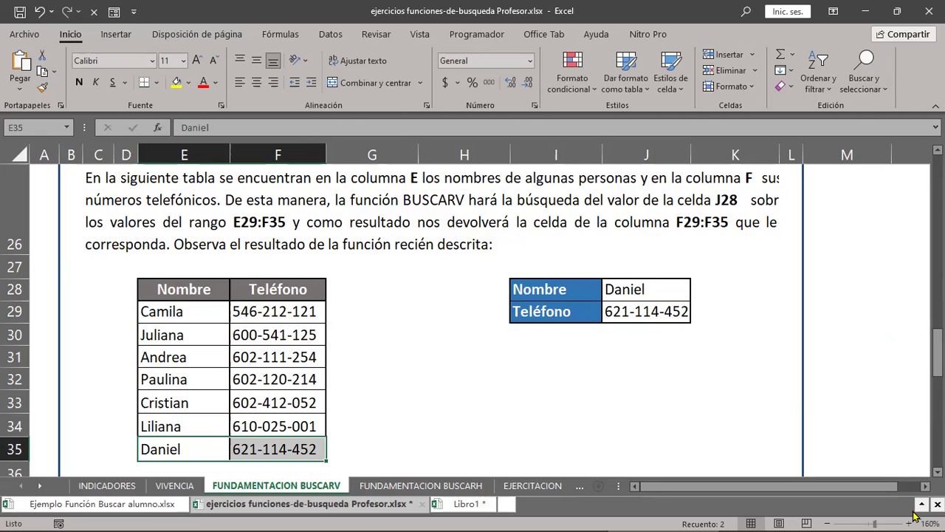
key("ctrl+Page_Down")
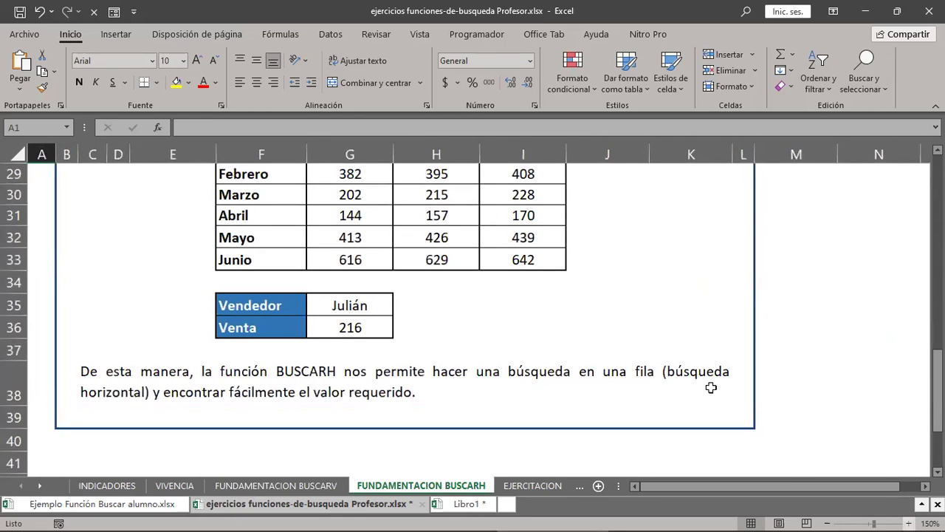
Scroll the FUNDAMENTACION BUSCARH sheet down to the Patricia/Andrés/Julián monthly sales table.
scroll(710, 387, "up", 9)
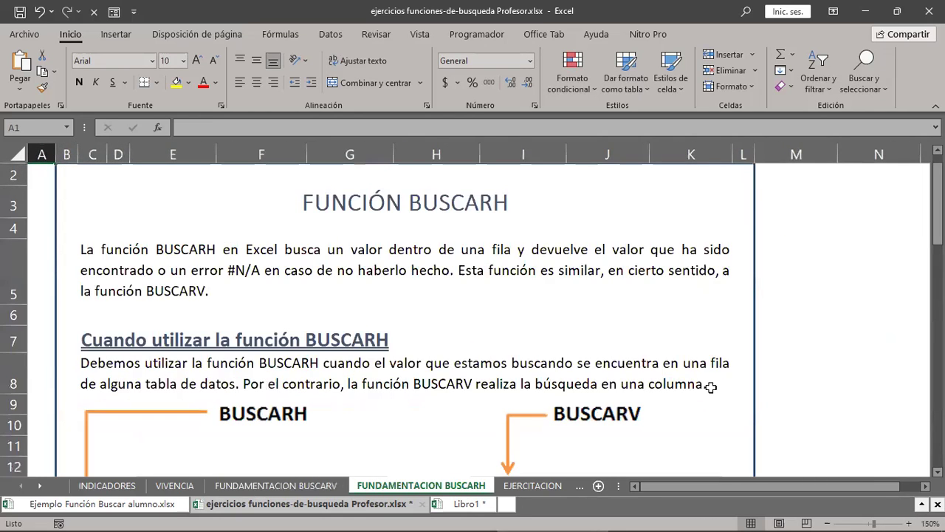
scroll(710, 387, "down", 3)
scroll(710, 386, "up", 2)
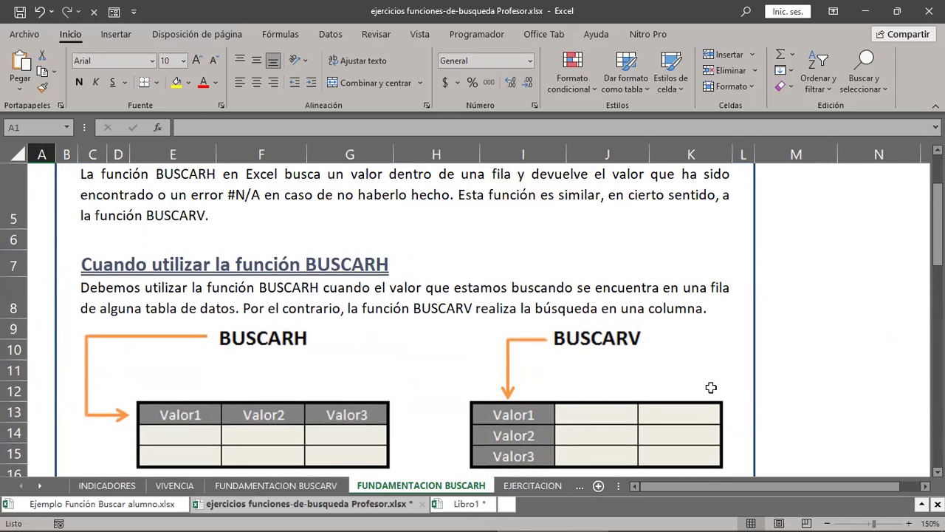
scroll(710, 387, "down", 1)
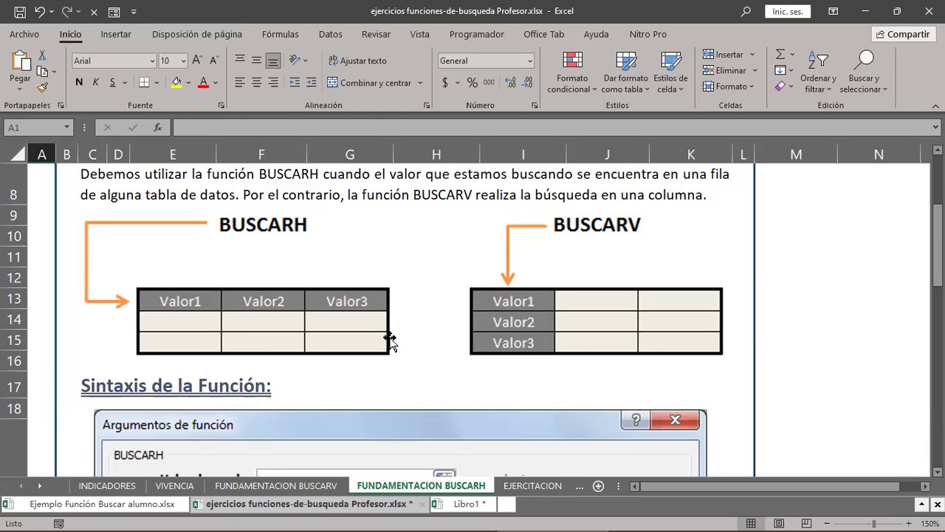
scroll(389, 339, "down", 1)
scroll(389, 338, "down", 2)
scroll(389, 339, "down", 3)
scroll(389, 339, "down", 1)
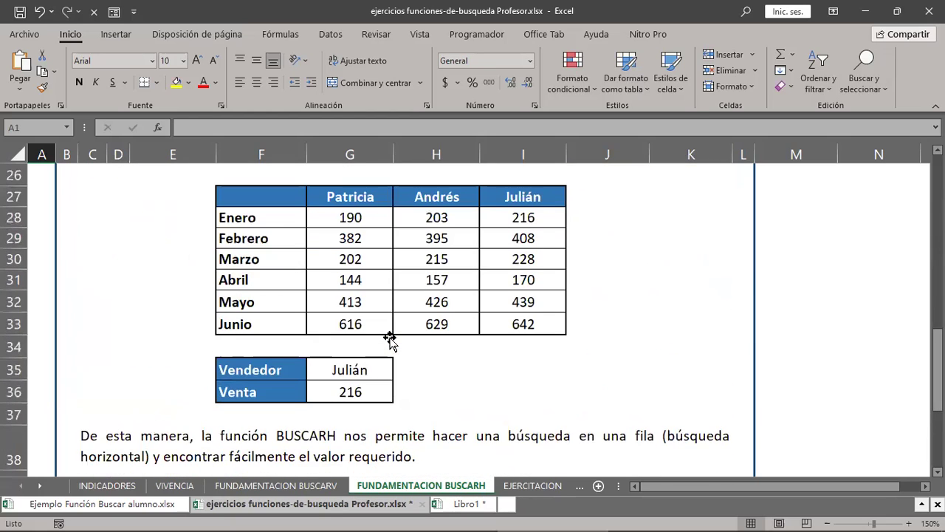
scroll(618, 394, "up", 3)
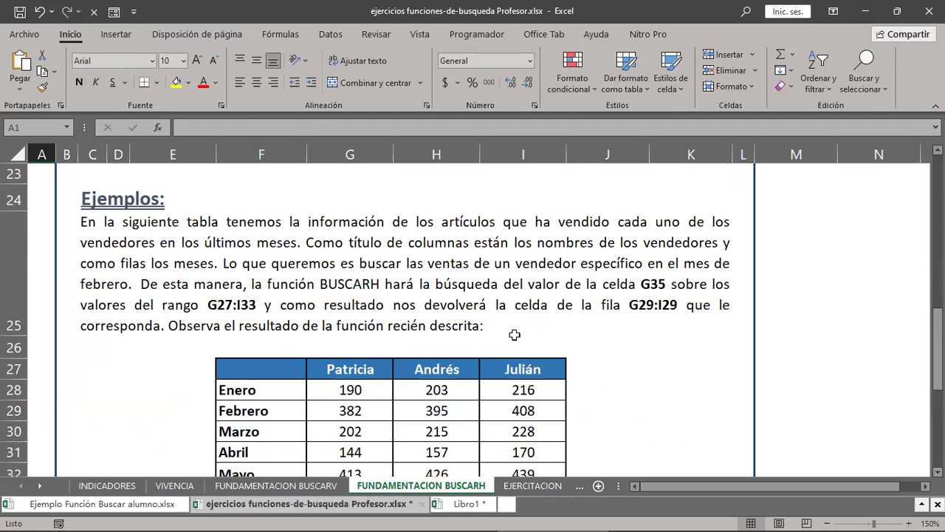
left_click(289, 367)
key("ctrl+a")
scroll(288, 367, "down", 1)
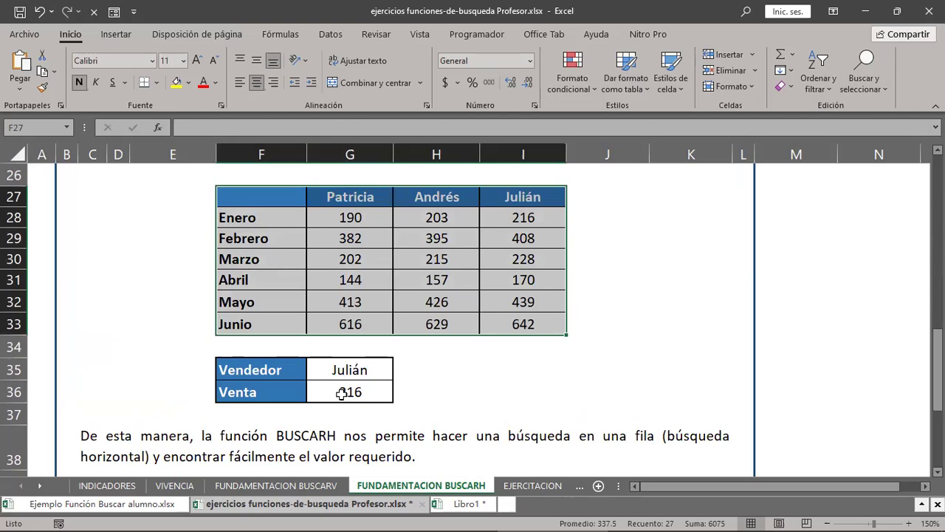
left_click_drag(252, 369, 372, 369)
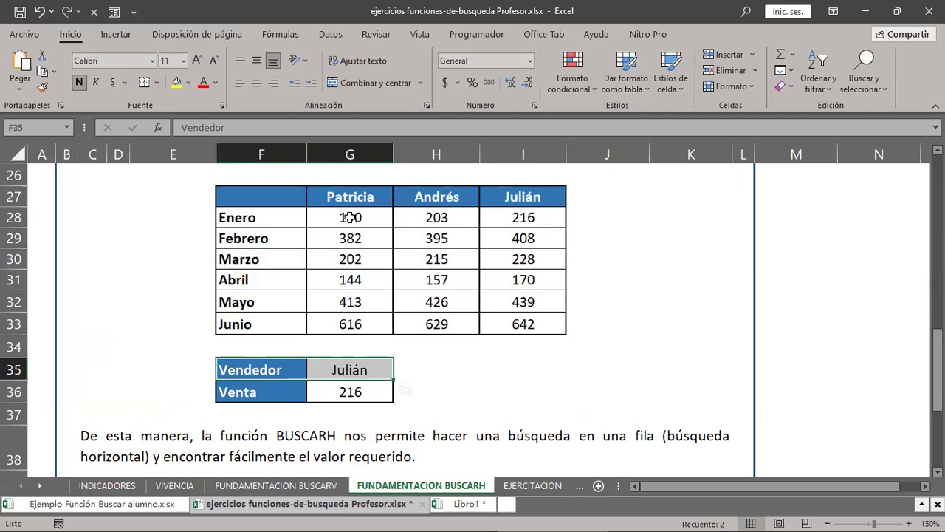
scroll(350, 217, "up", 1)
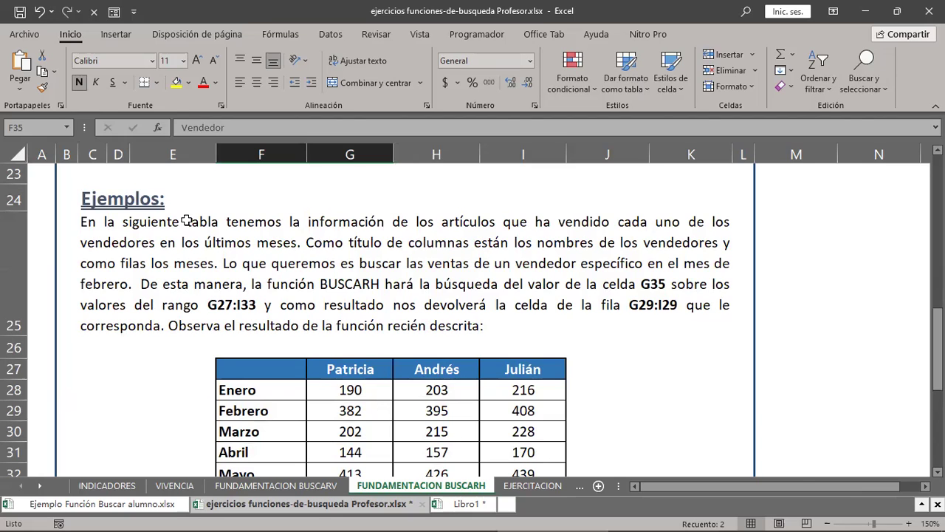
scroll(187, 220, "up", 1, "ctrl")
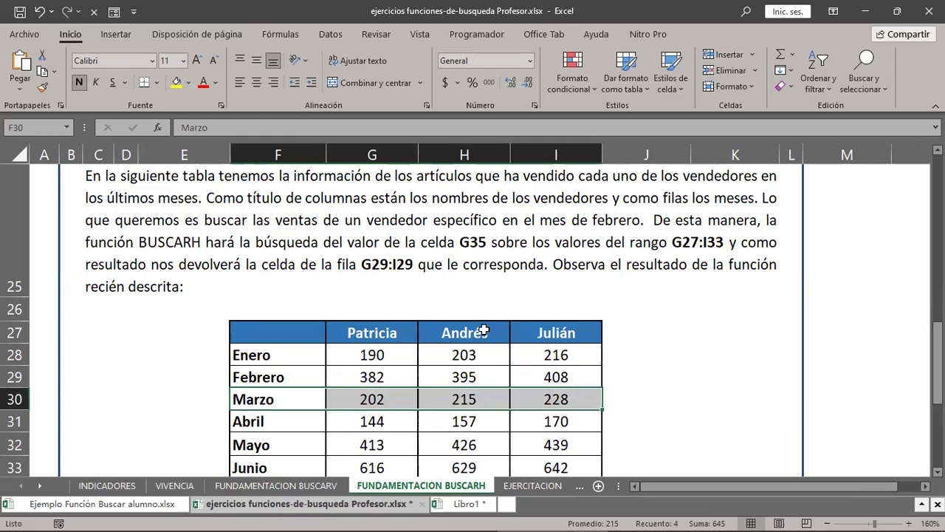
key("ctrl+v")
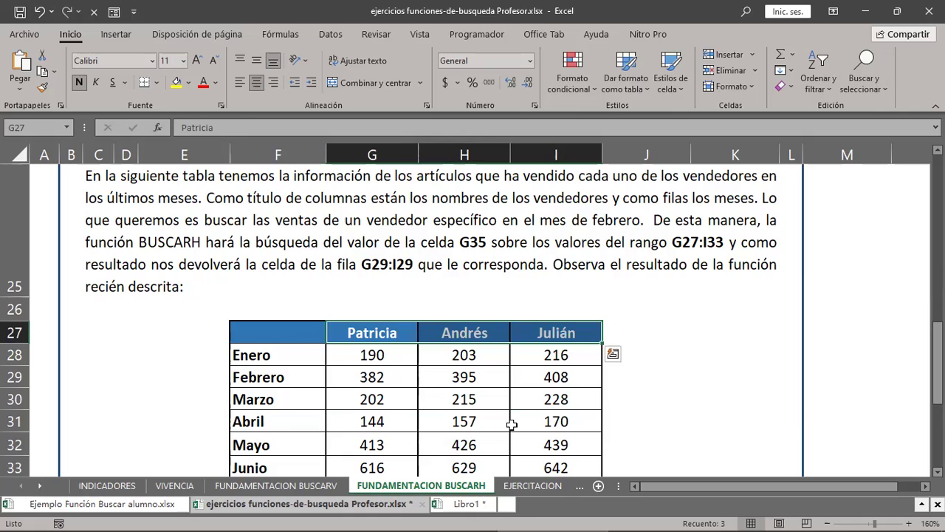
left_click_drag(277, 354, 278, 468)
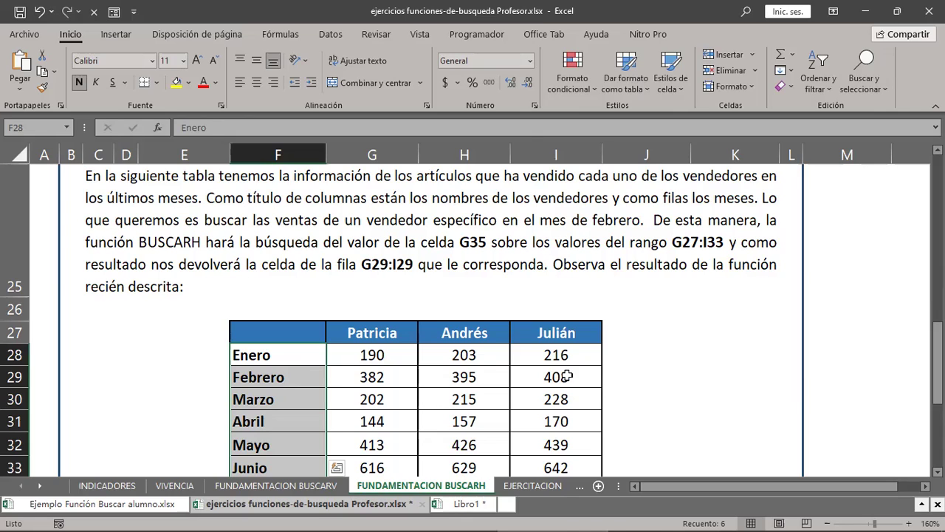
left_click_drag(277, 376, 566, 376)
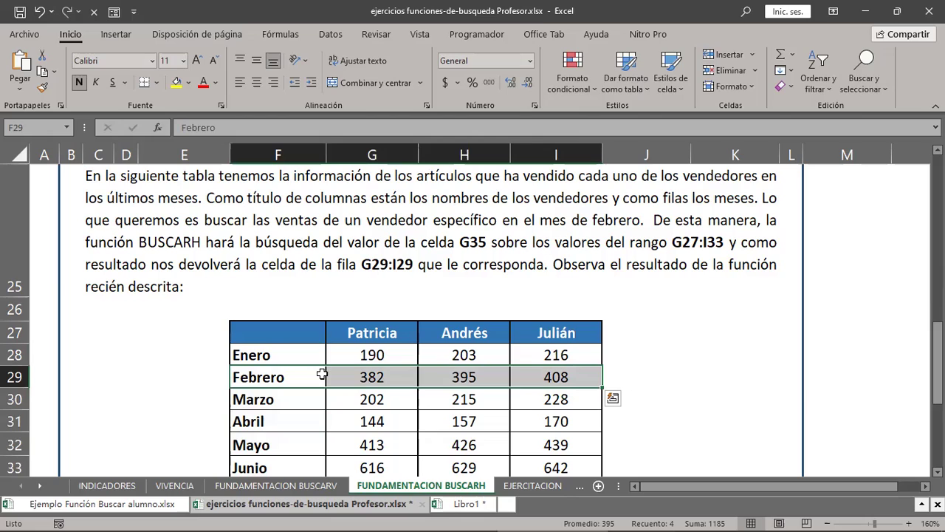
key("Down")
key("shift+Right")
key("shift+Right")
key("shift+Right")
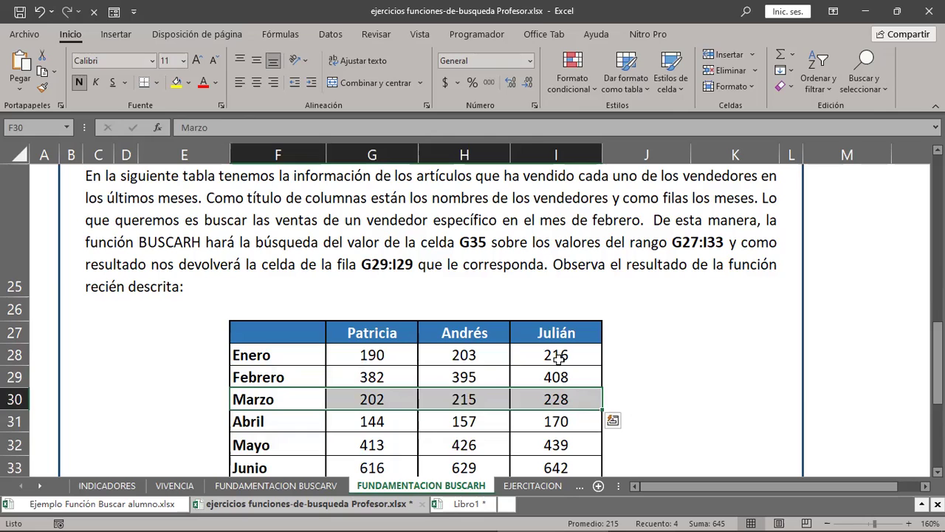
key("Up")
key("Up")
key("shift+Right")
key("shift+Right")
key("shift+Right")
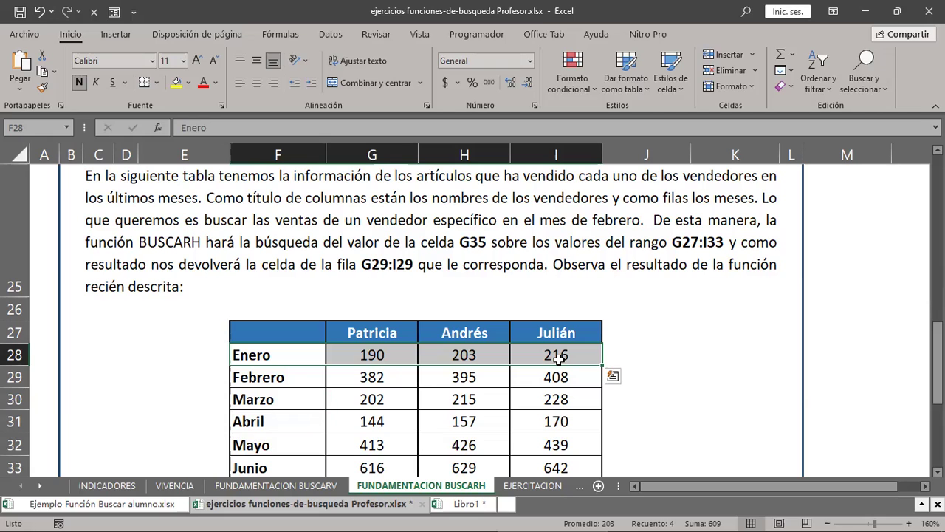
Scroll to the Vendedor/Venta table and open G36's =BUSCARH(G35;G27:I33;2;FALSO) formula.
scroll(559, 357, "down", 4)
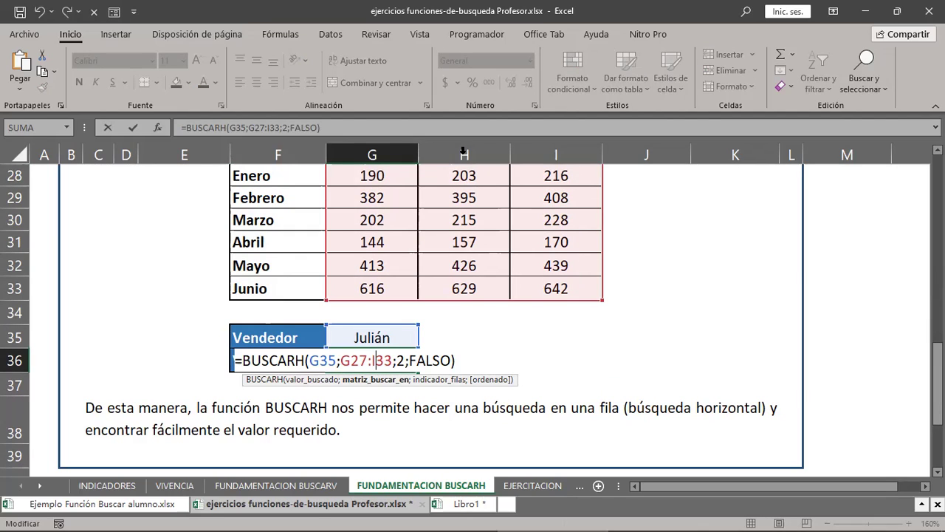
scroll(464, 150, "up", 1)
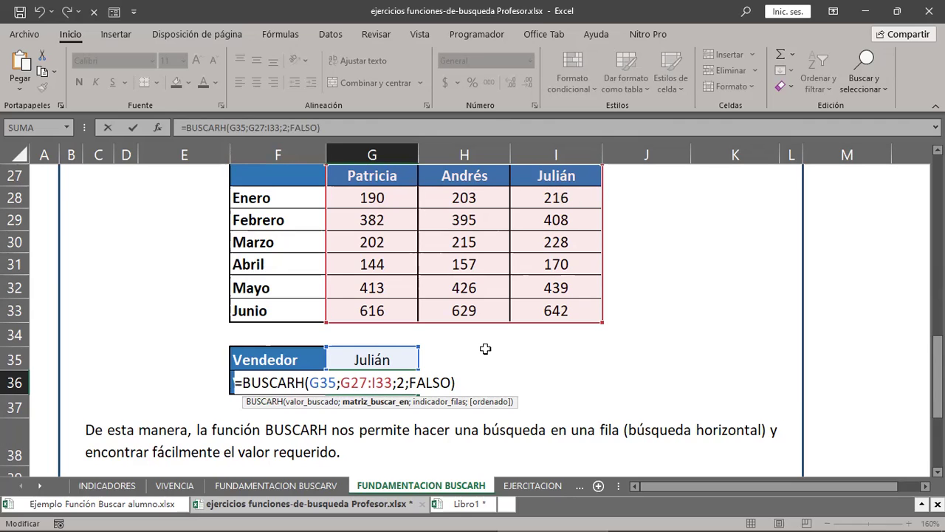
left_click(573, 193)
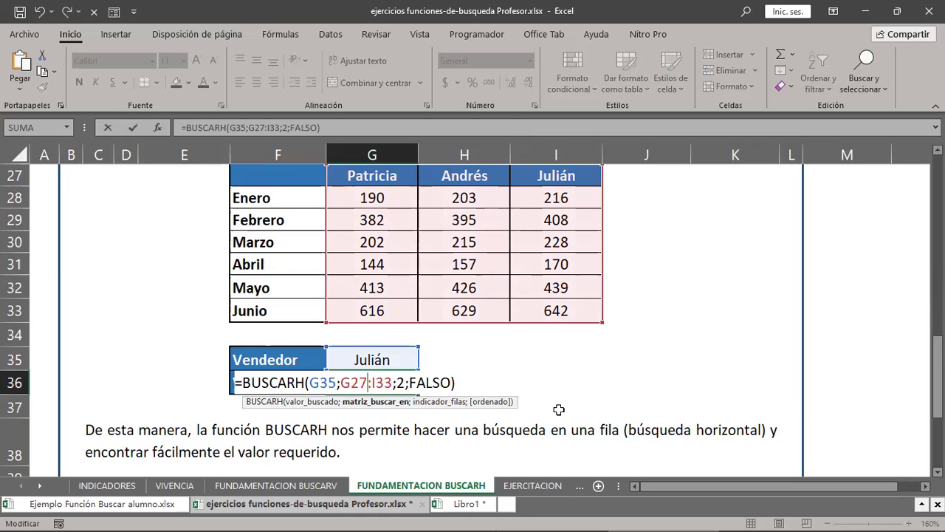
Try row index 3 in the Venta formula, then set it back to 2.
key("Right")
key("Right")
key("Right")
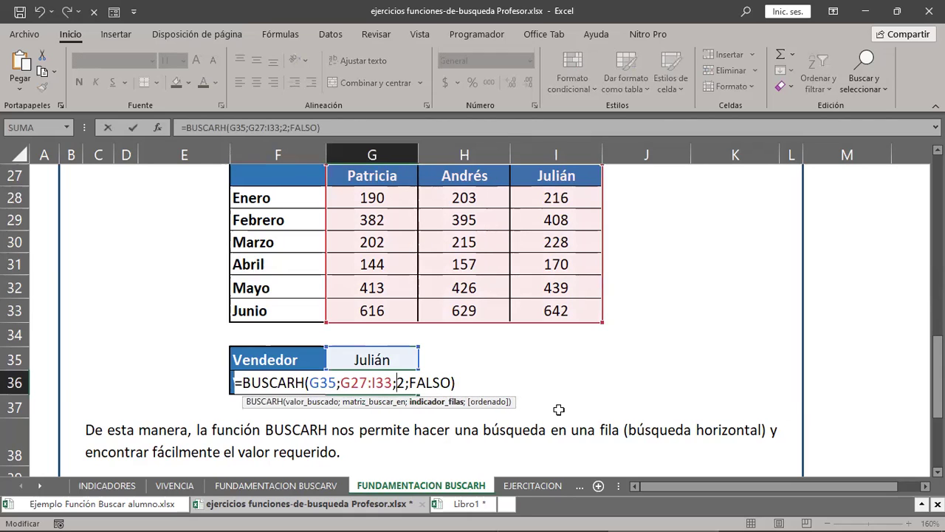
key("Delete")
type("3")
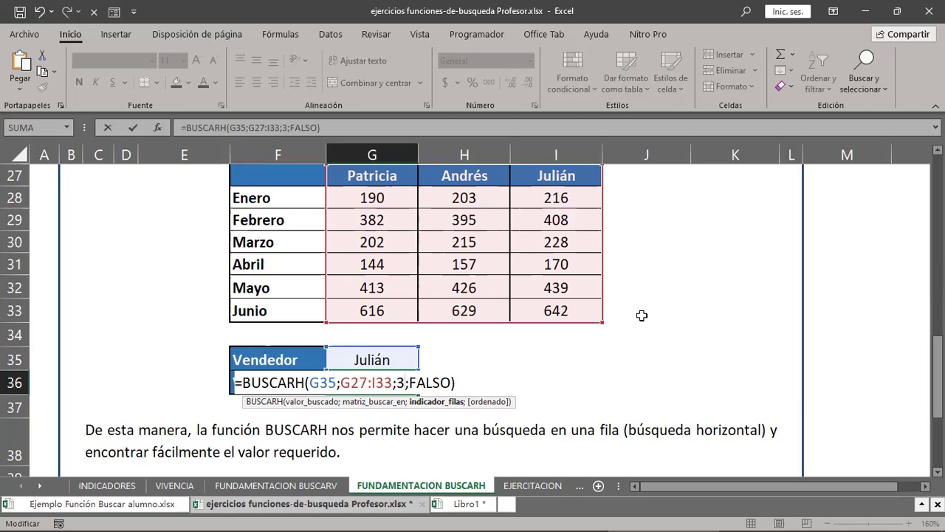
key("BackSpace")
type("2")
Change the lookup range start from G27 to G28 and confirm, so Venta shows #N/D.
key("Left")
key("Left")
key("Left")
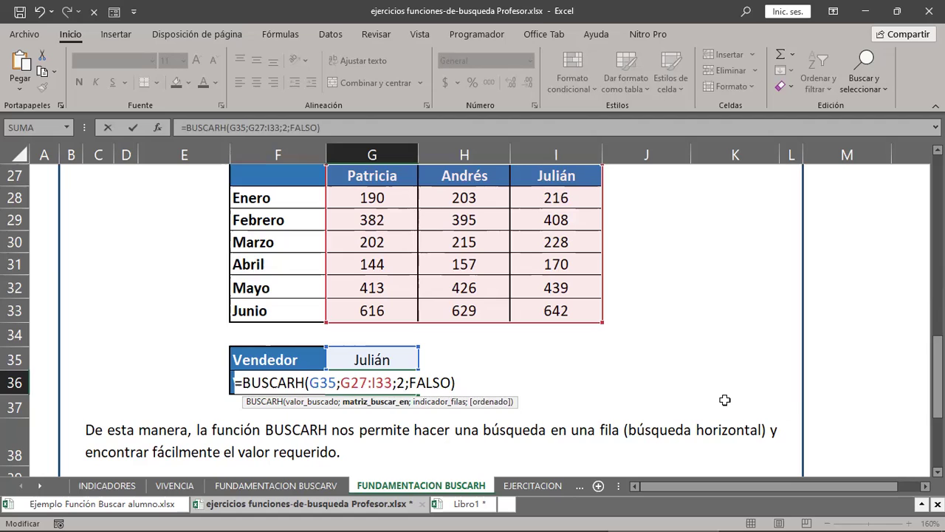
key("Delete")
type("8")
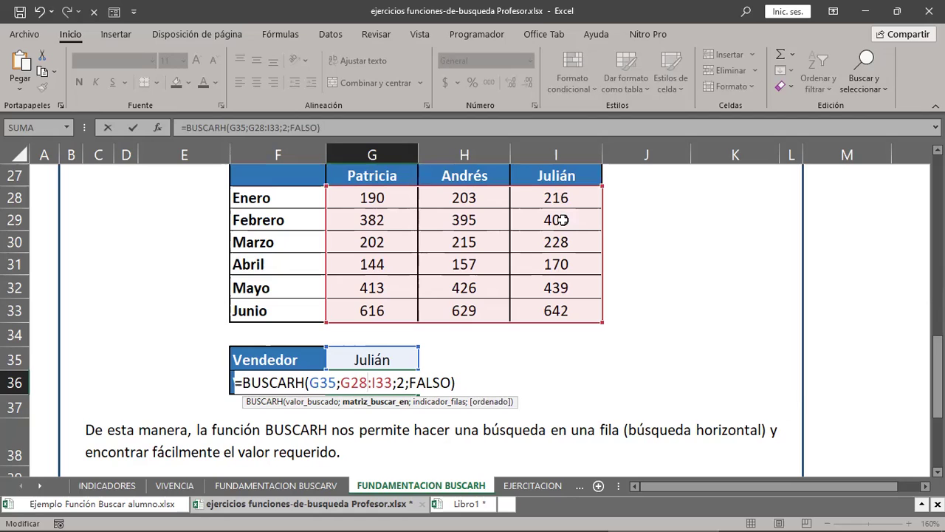
key("Return")
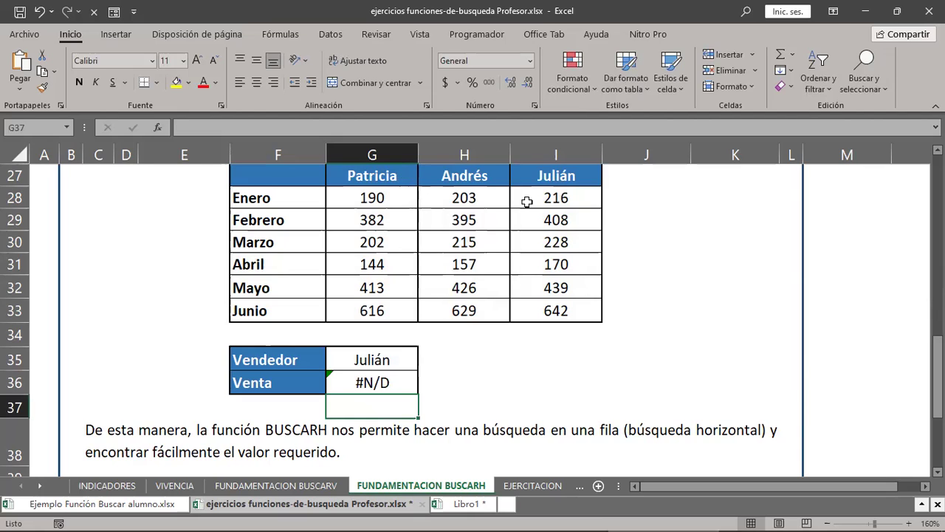
Reopen the Venta formula in G36 and change the range start back to G27.
key("Up")
key("F2")
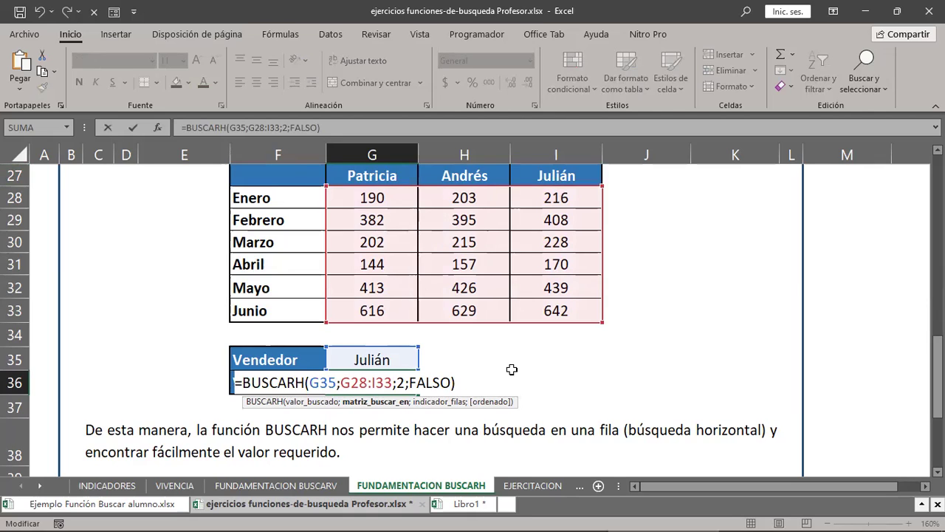
key("BackSpace")
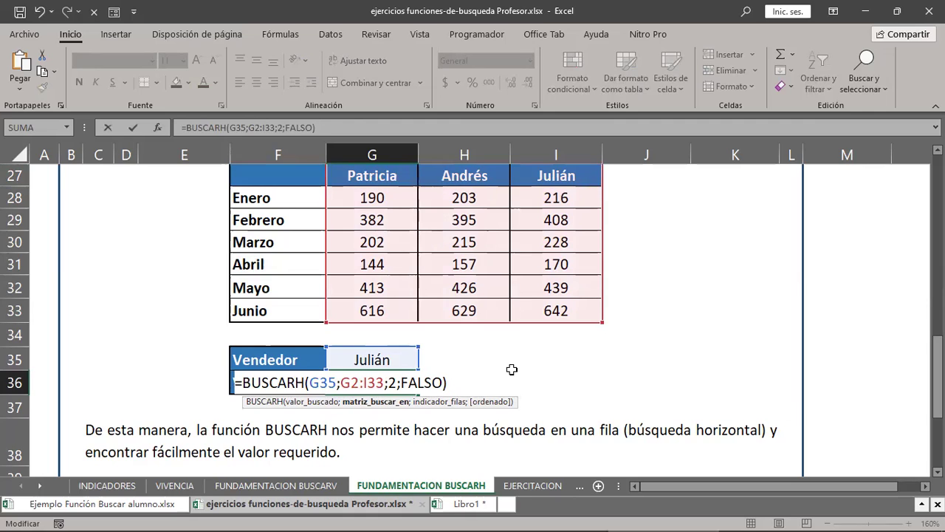
type("7")
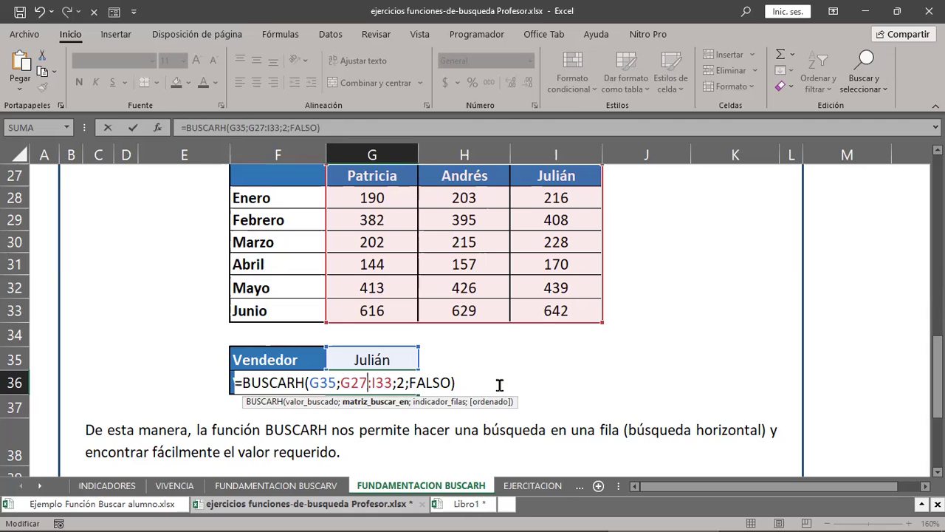
Set the row index to 3 so Venta returns 408, then check Julián's Febrero value in I29.
key("Right")
key("Right")
key("Right")
key("BackSpace")
type("3")
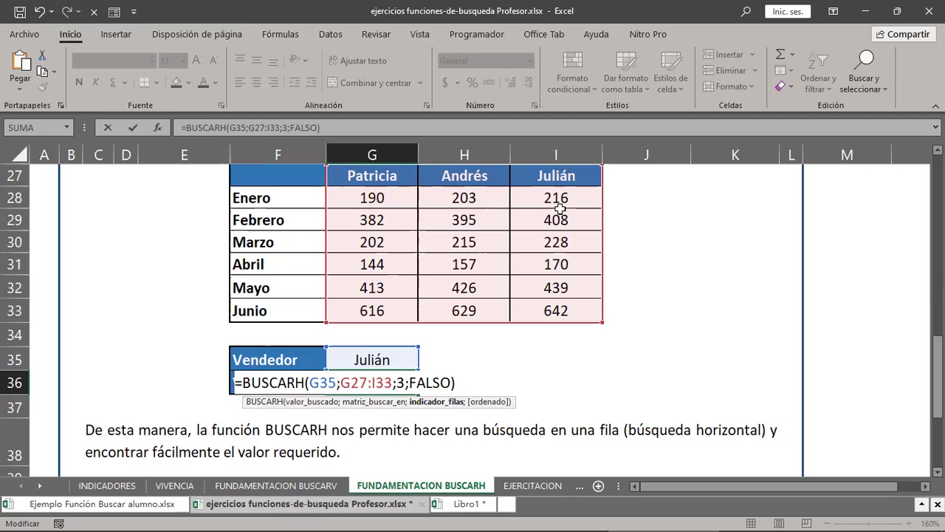
key("Return")
left_click(559, 211)
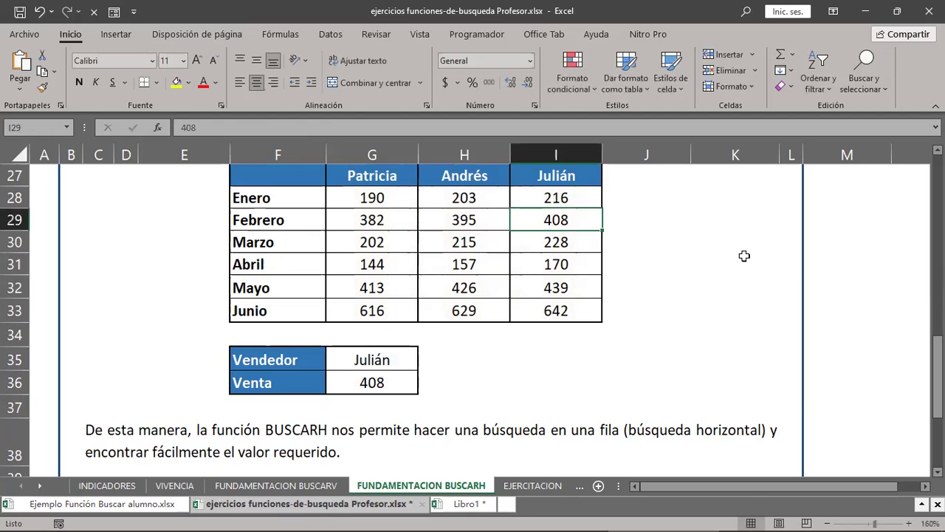